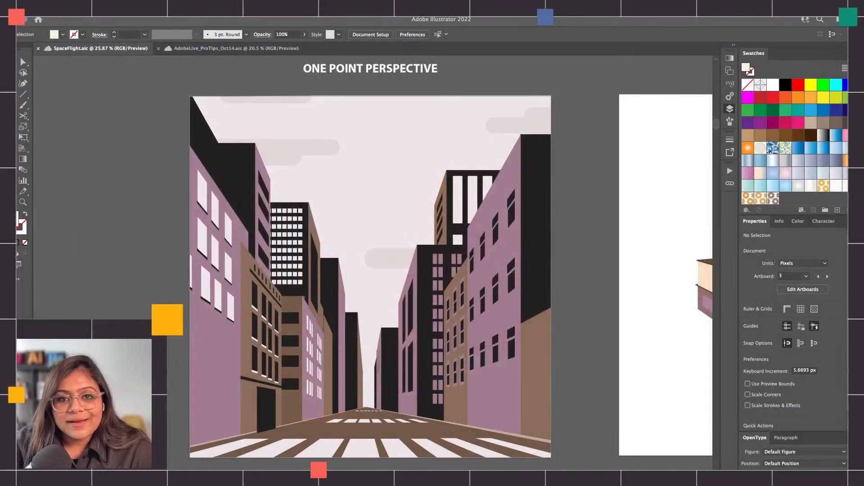
Show the layer list and examine the notes in AdobeLive_ProTips_Oct14.aic and the one- and two-point perspective artboards in SpaceFlight.aic
key("F7")
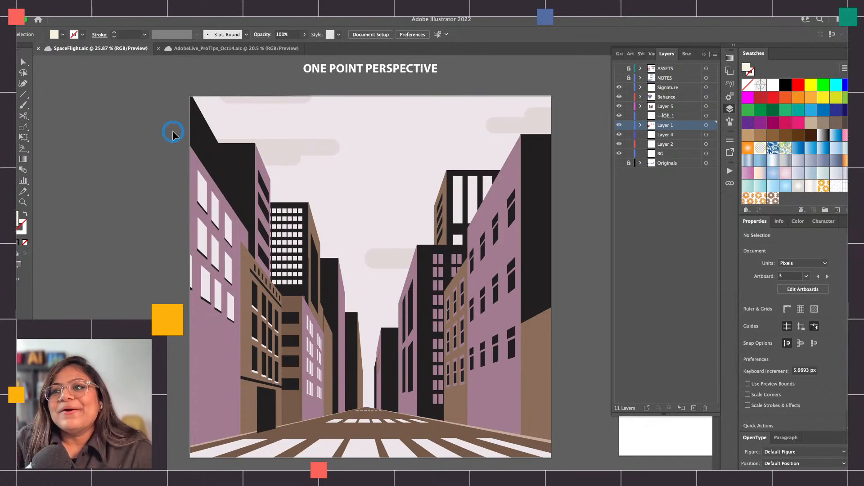
left_click(198, 48)
scroll(145, 108, "left", 5)
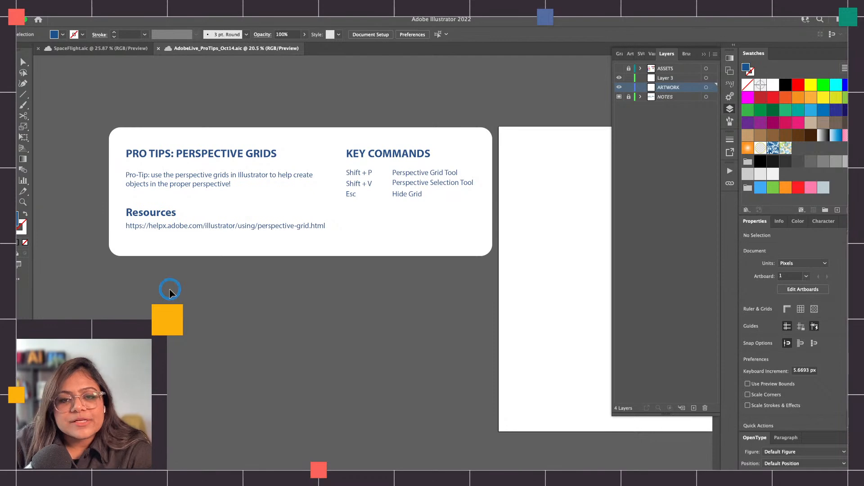
left_click(95, 53)
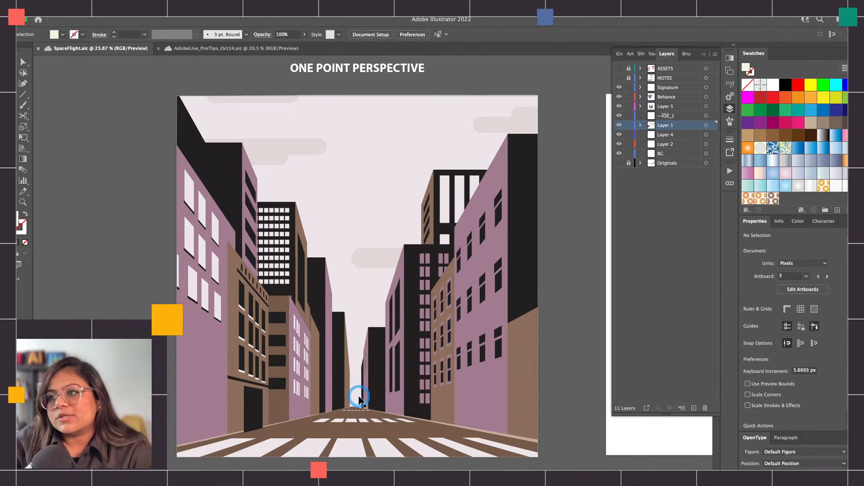
scroll(359, 398, "right", 15)
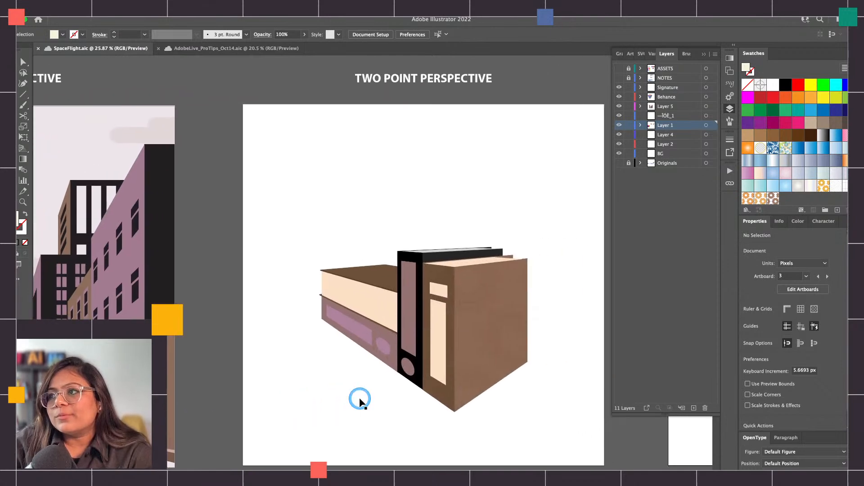
scroll(360, 399, "right", 3)
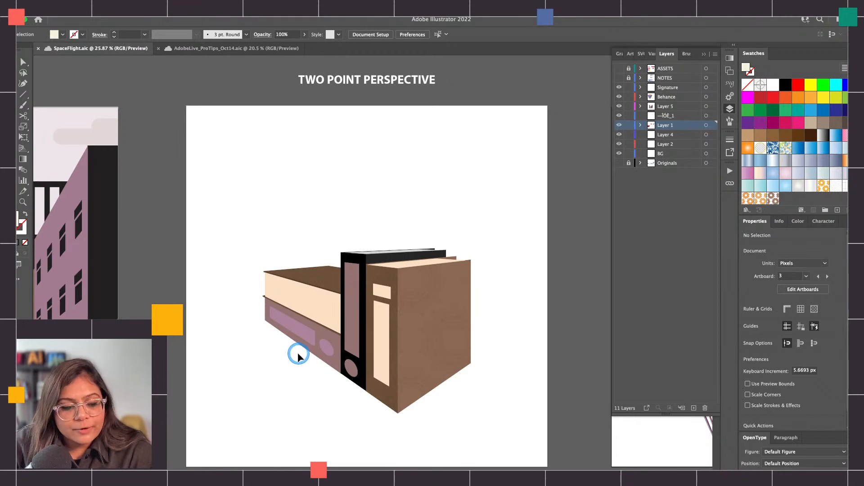
scroll(286, 221, "right", 3)
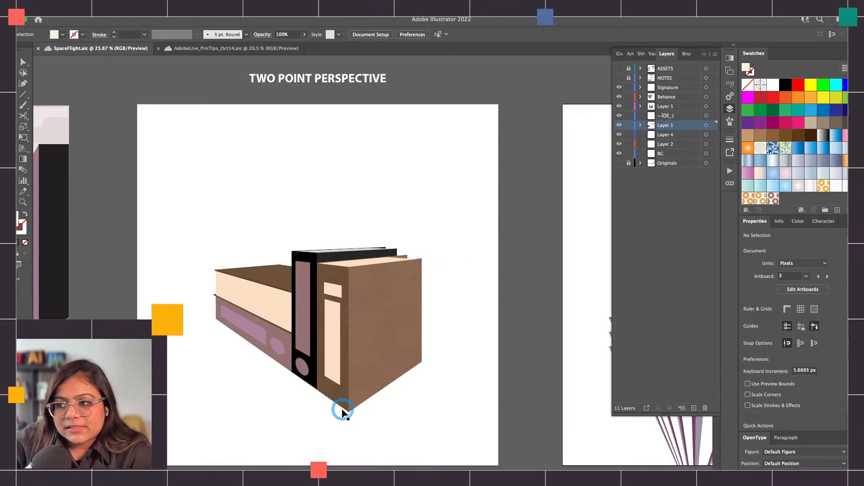
Draw two straight Pen paths along the lower edges of the books, converging near the front corner
key("p")
left_click(143, 271)
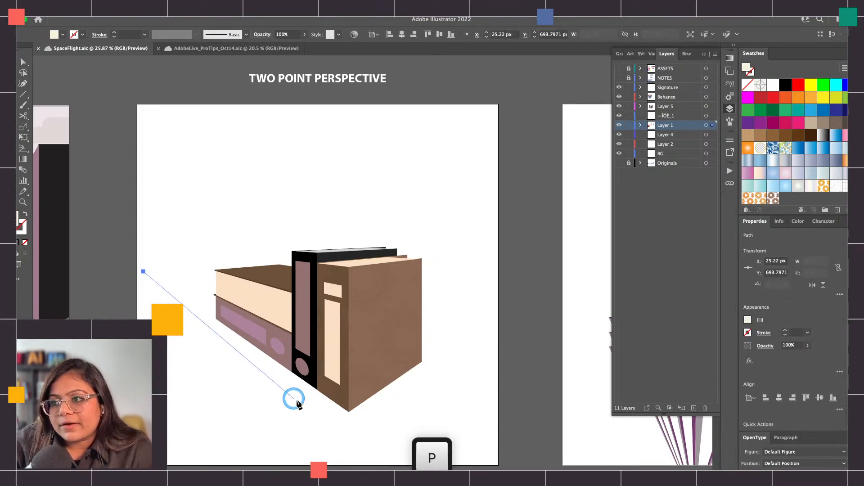
left_click(342, 413)
key("Escape")
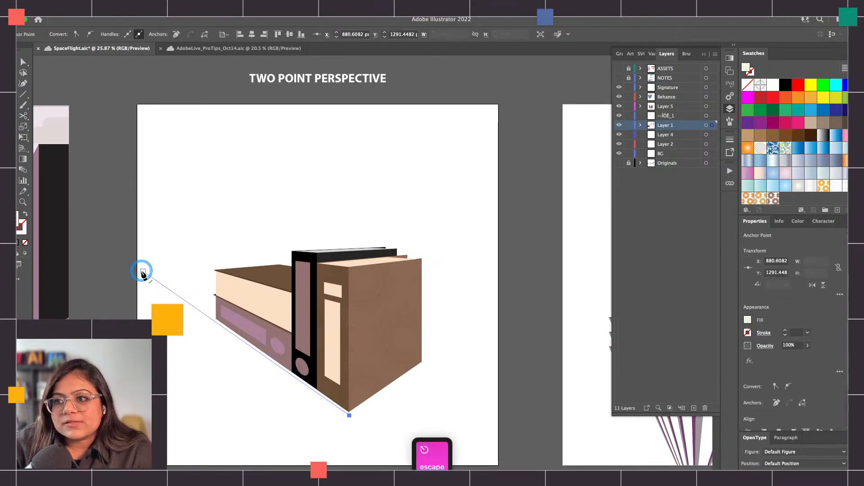
left_click(335, 430)
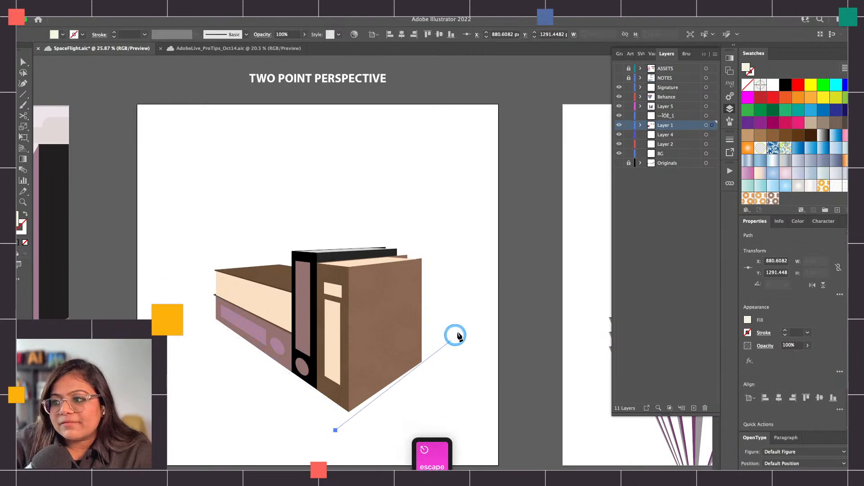
left_click(525, 301)
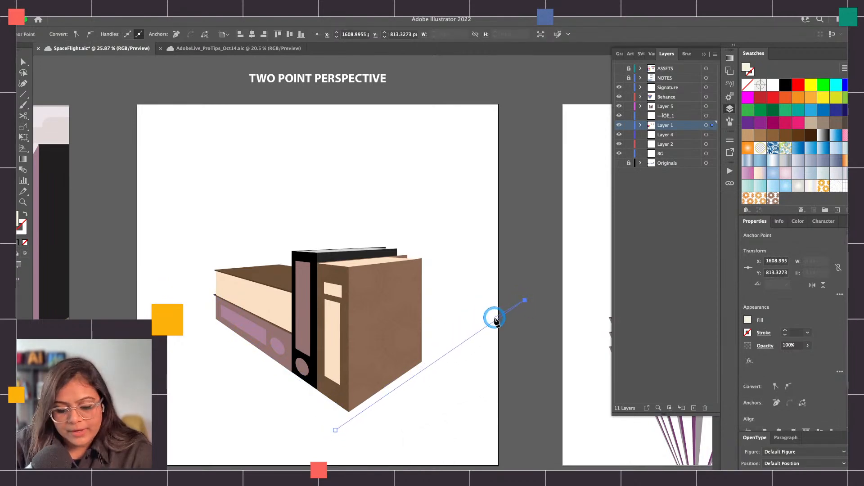
Give the two straight paths a black stroke and no fill
key("v")
left_click_drag(154, 323, 155, 325)
left_click(785, 85)
key("shift+x")
left_click(331, 409)
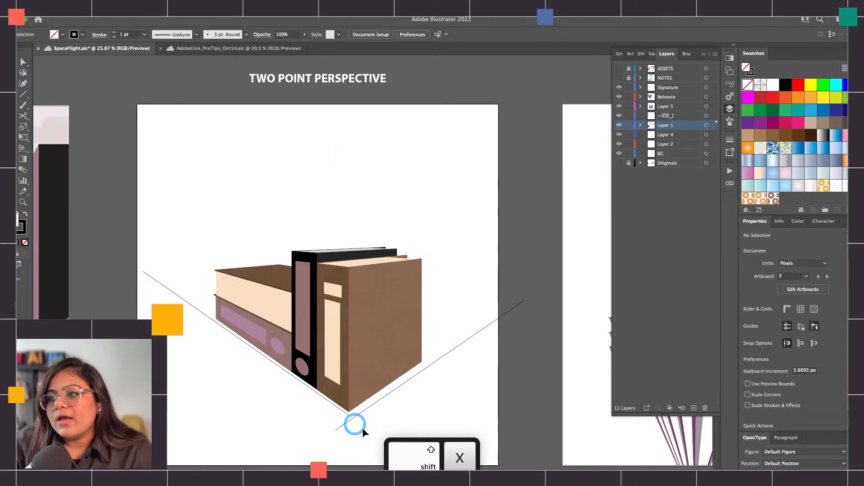
Delete both straight lines along the books' lower edges and save the document
left_click(361, 411)
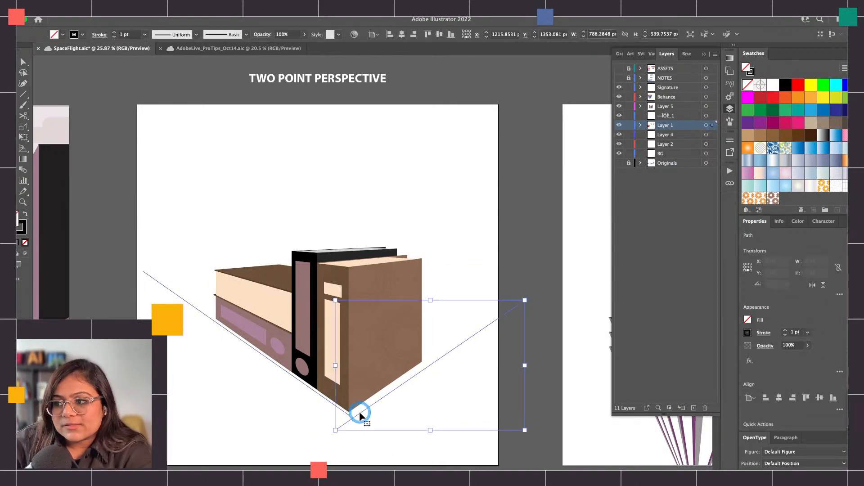
key("BackSpace")
left_click_drag(176, 266, 156, 293)
key("BackSpace")
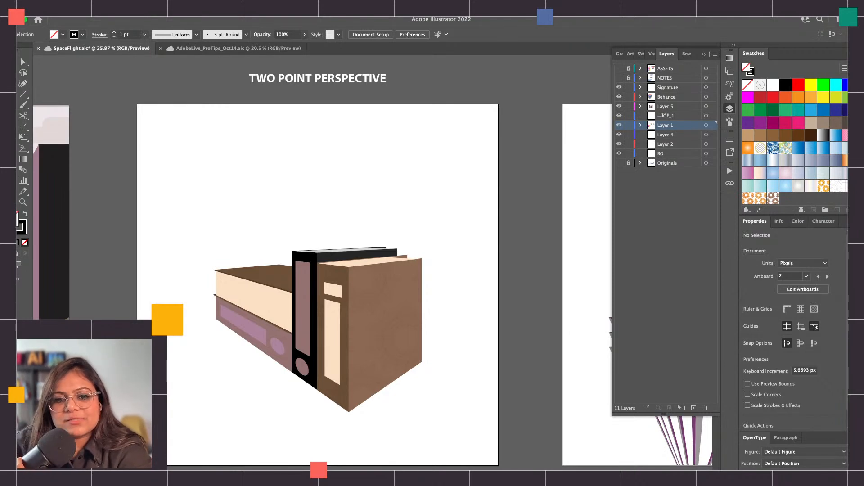
key("super+s")
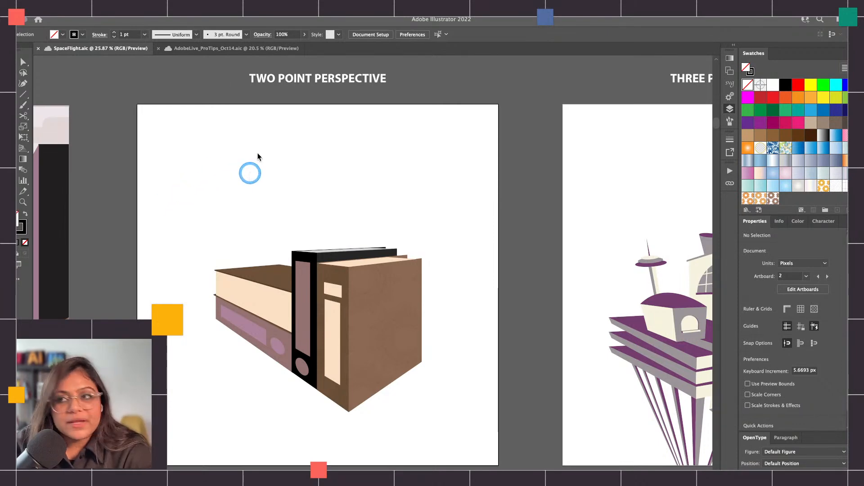
Revisit the notes document, and examine the three-point perspective, type in perspective and 2D illustration artboards in SpaceFlight.aic
left_click(208, 48)
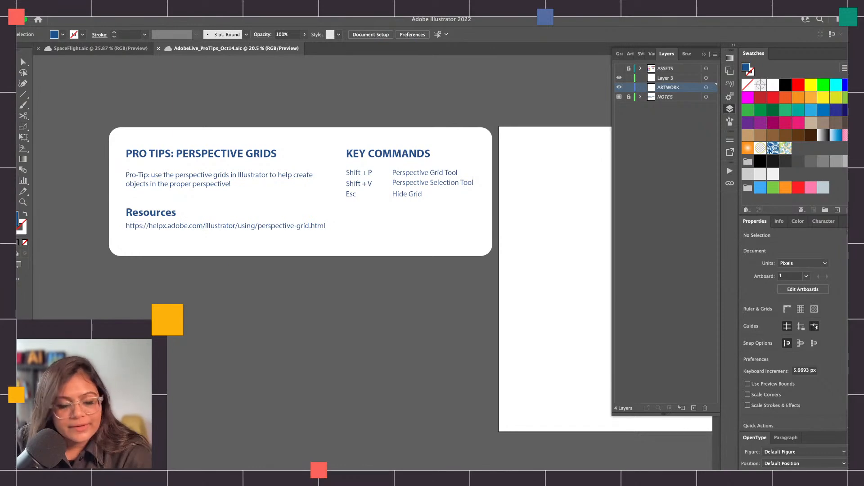
left_click(125, 49)
scroll(358, 187, "right", 10)
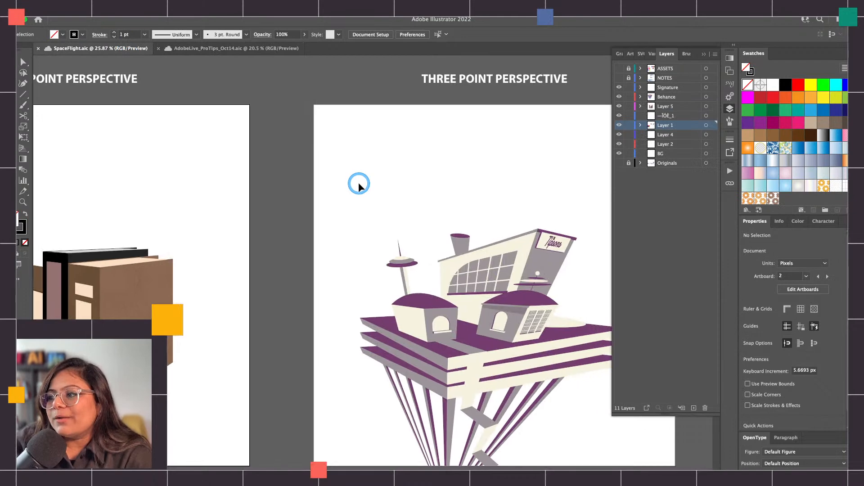
scroll(359, 187, "right", 1)
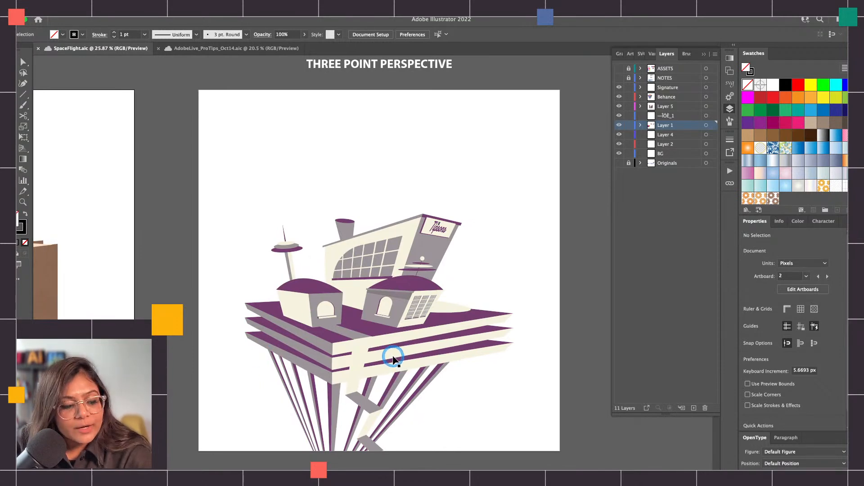
scroll(395, 363, "down", 2)
scroll(238, 353, "left", 10)
scroll(239, 353, "down", 5)
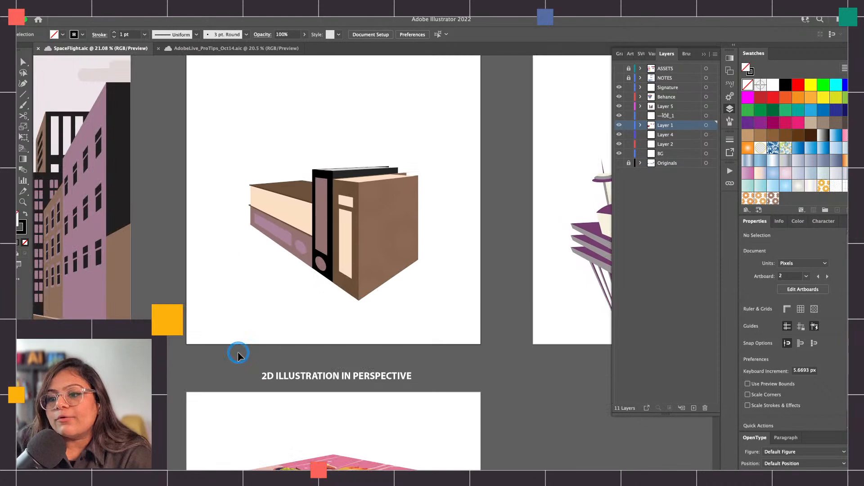
scroll(237, 352, "down", 6)
scroll(238, 352, "left", 3)
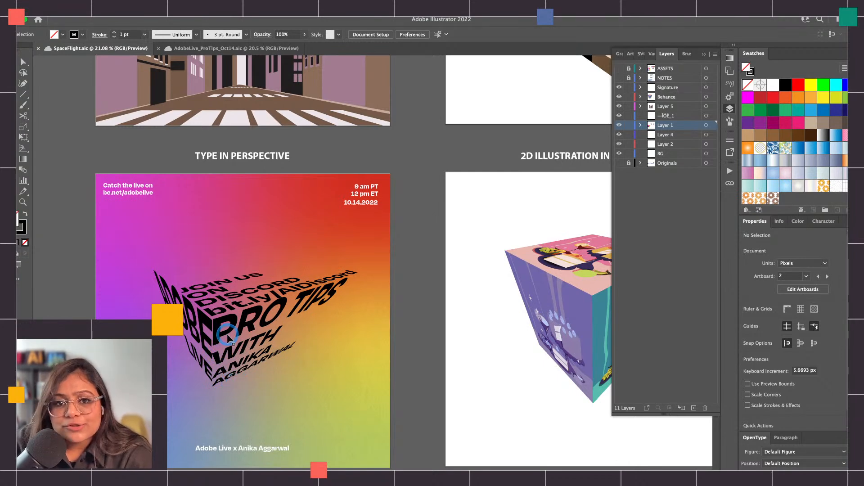
scroll(228, 337, "right", 5)
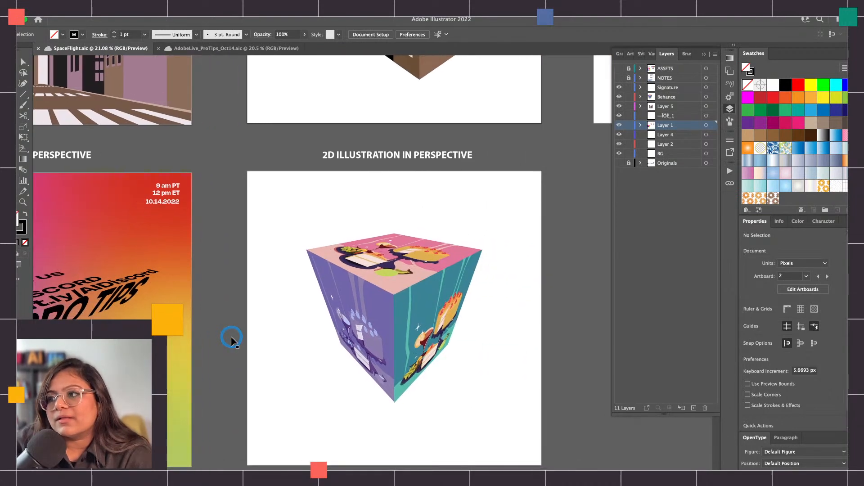
Examine the illustrated cube on the 2D Illustration in Perspective artboard up close
scroll(299, 241, "up", 2)
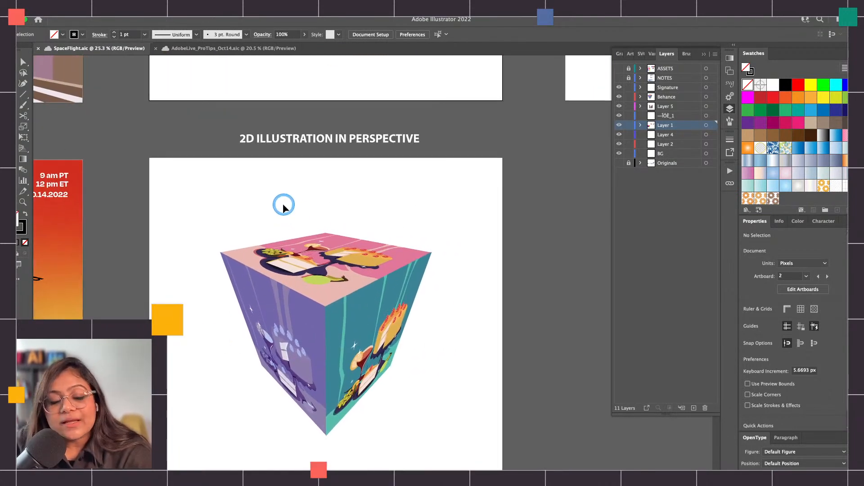
left_click_drag(229, 203, 443, 444)
left_click(443, 445)
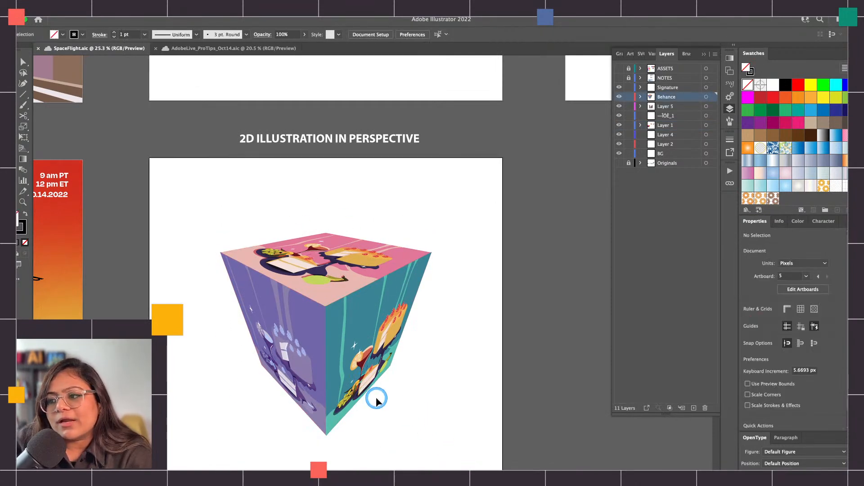
scroll(233, 244, "down", 2)
scroll(238, 247, "up", 2)
scroll(339, 285, "up", 1)
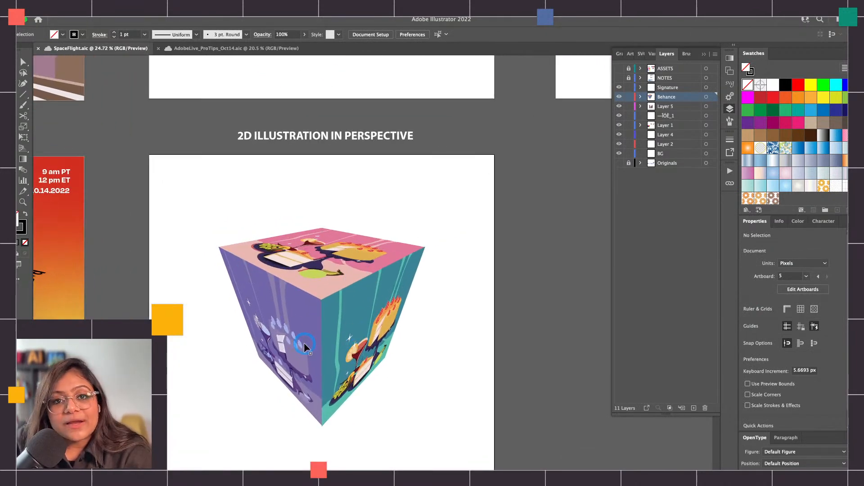
scroll(336, 324, "down", 3)
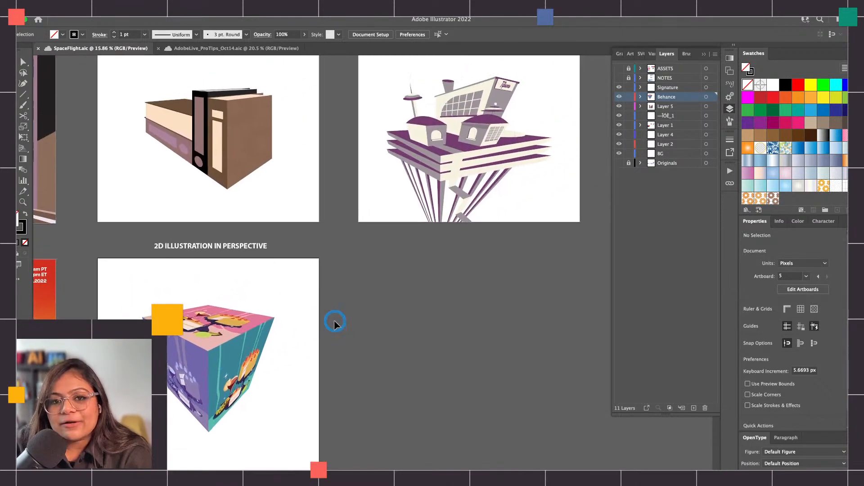
Examine the building and its sign on the Three Point Perspective artboard up close
scroll(334, 322, "right", 3)
scroll(335, 321, "up", 2)
scroll(375, 194, "up", 3)
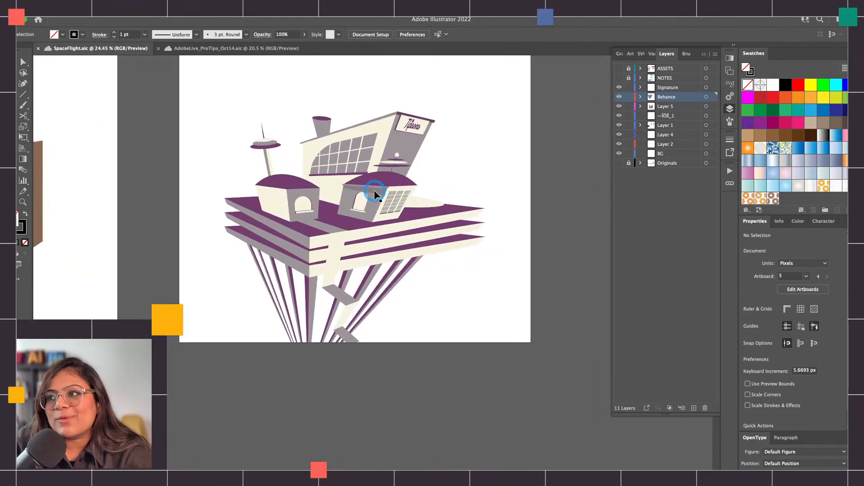
scroll(375, 194, "up", 2)
scroll(376, 187, "up", 3)
scroll(409, 168, "up", 3)
scroll(442, 148, "up", 3)
scroll(442, 149, "down", 2)
scroll(439, 168, "down", 5)
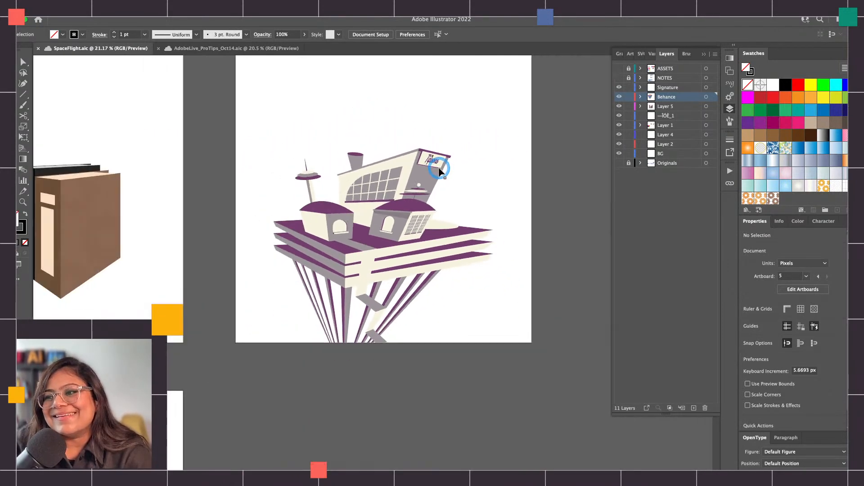
scroll(439, 170, "up", 2)
scroll(431, 175, "down", 2)
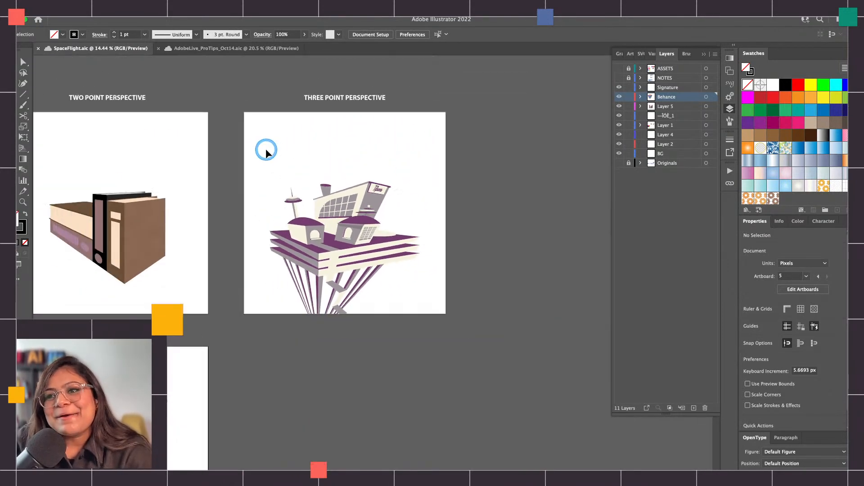
scroll(266, 148, "left", 10)
Switch to AdobeLive_ProTips_Oct14.aic and load a different workspace, one that includes Comments
left_click(229, 58)
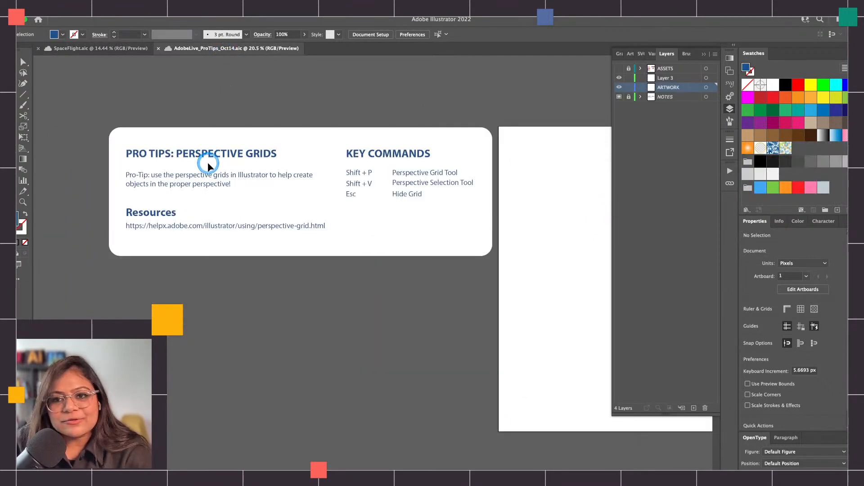
scroll(208, 164, "right", 4)
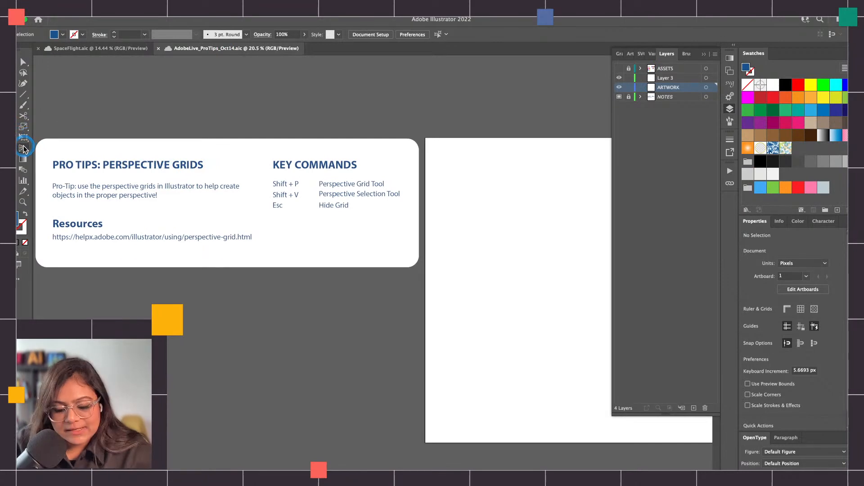
scroll(24, 149, "up", 5)
scroll(24, 149, "down", 5)
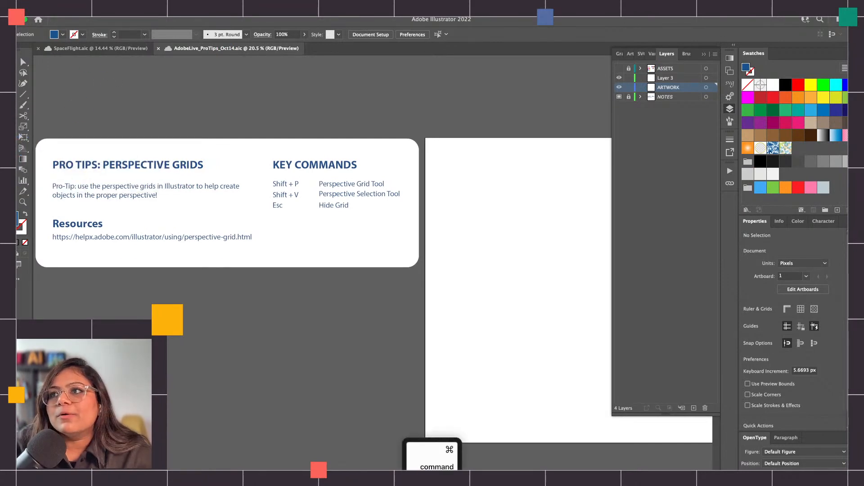
left_click(238, 14)
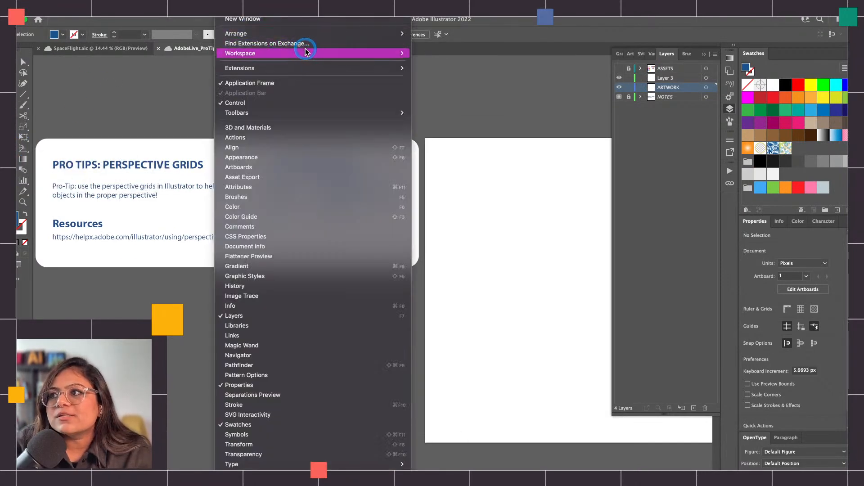
mouse_move(305, 50)
left_click(472, 87)
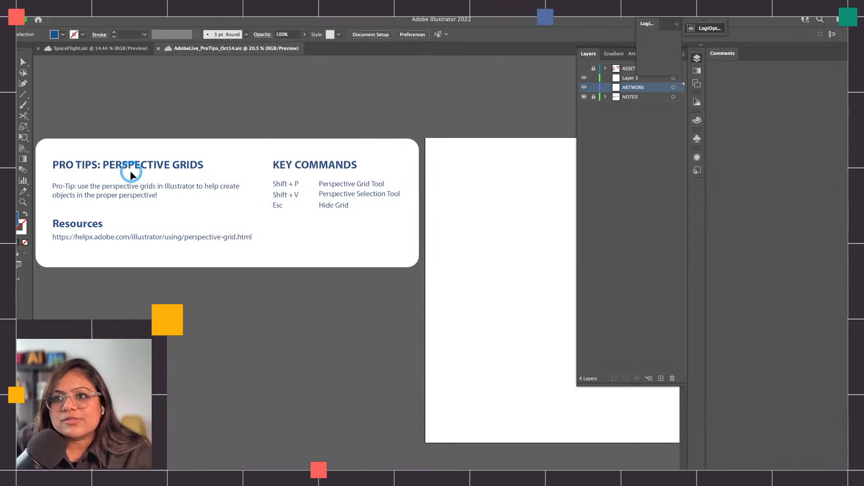
Activate the Perspective Grid tool to display the perspective grid on the blank artboard
scroll(28, 155, "up", 4)
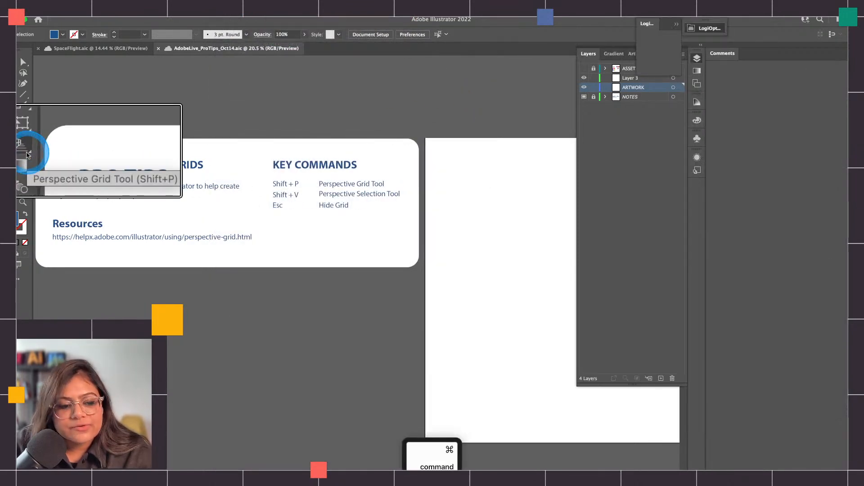
scroll(27, 155, "down", 4)
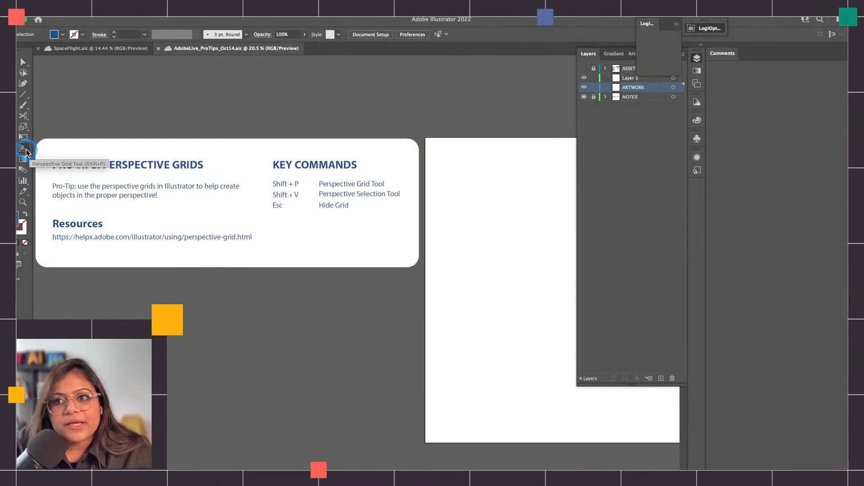
left_click(26, 152)
scroll(54, 77, "up", 3)
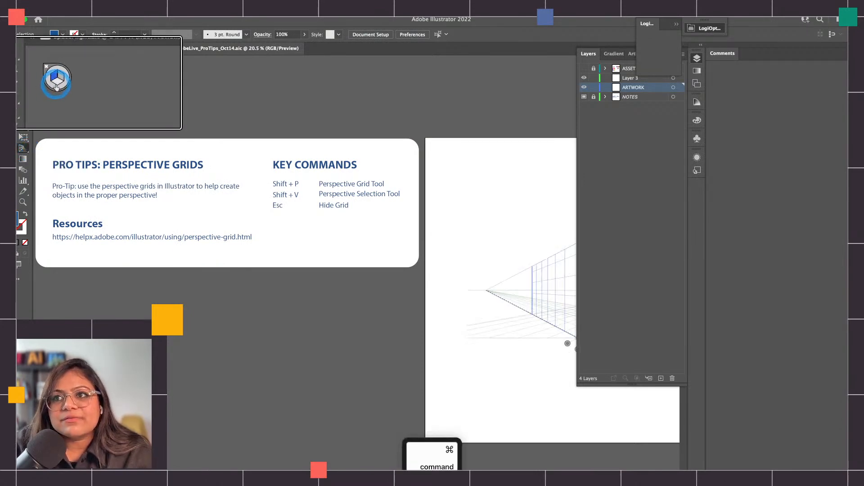
Examine the plane switching widget and the two-point perspective grid on the blank artboard up close
scroll(56, 87, "up", 2)
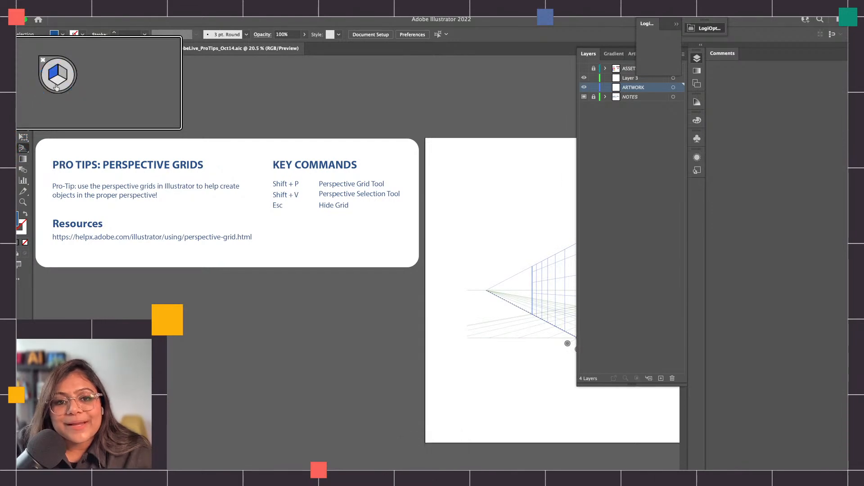
scroll(57, 87, "up", 15)
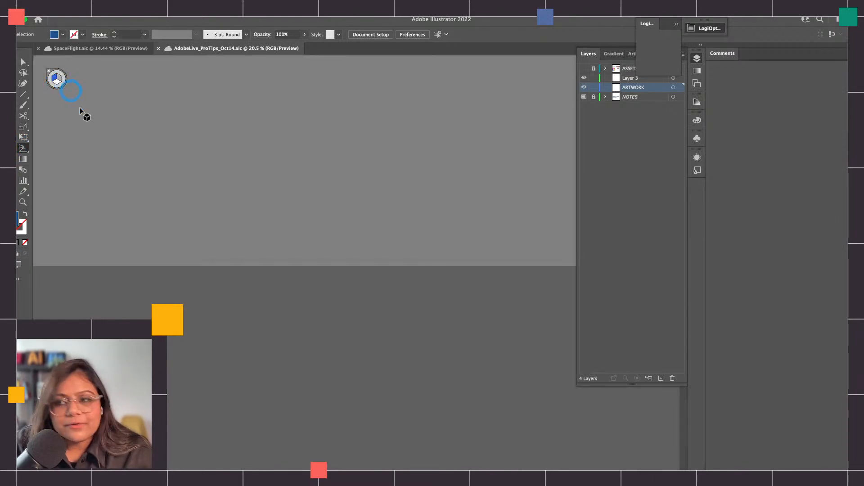
scroll(78, 173, "down", 10)
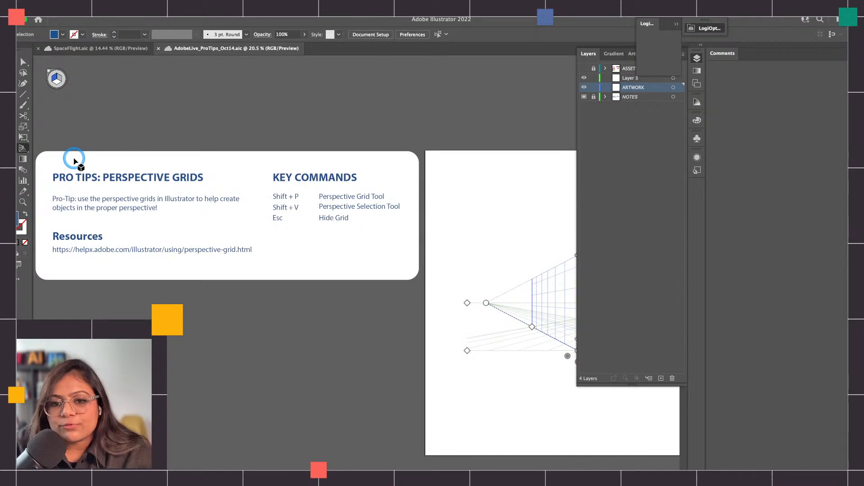
scroll(245, 291, "right", 10)
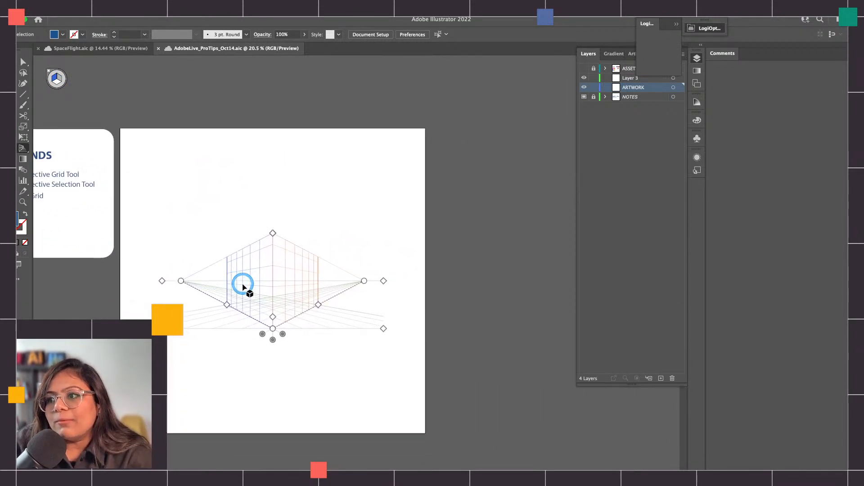
scroll(244, 288, "up", 3)
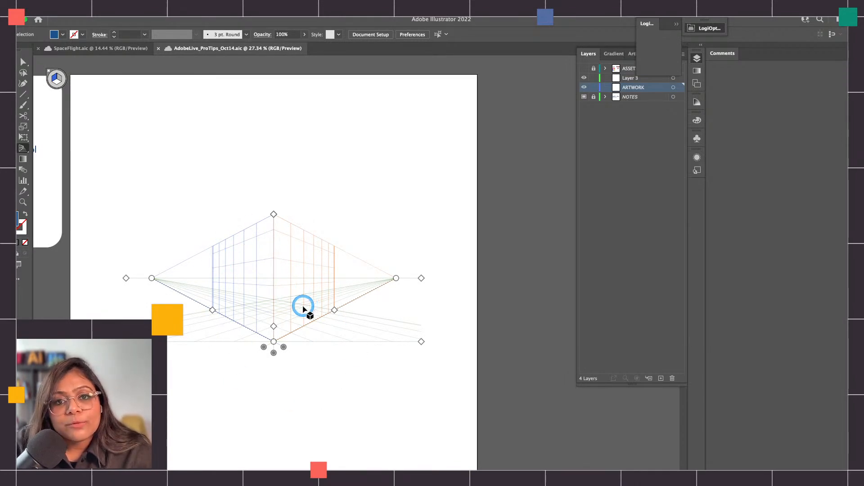
scroll(56, 81, "up", 3)
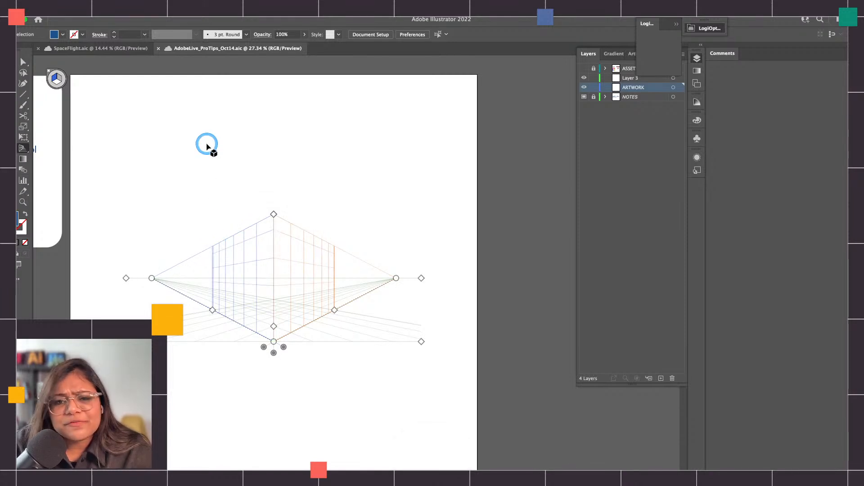
Hide the perspective grid on the artboard and show it again
key("Escape")
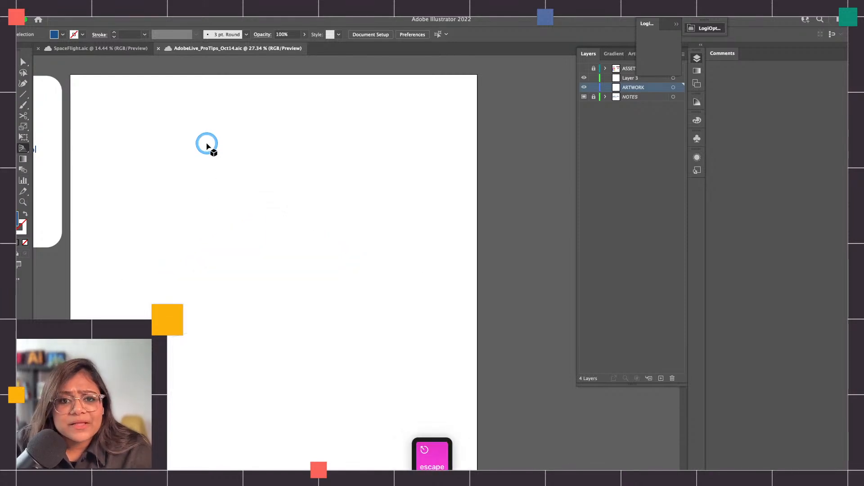
left_click_drag(23, 148, 47, 151)
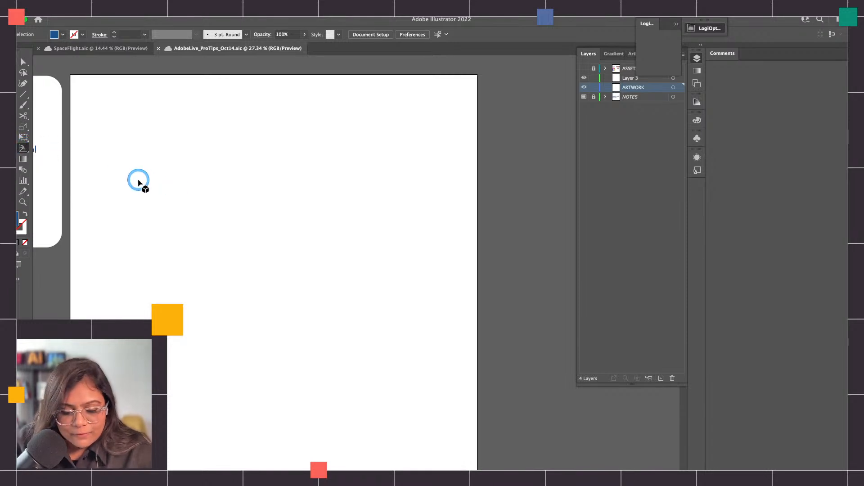
key("shift+super+i")
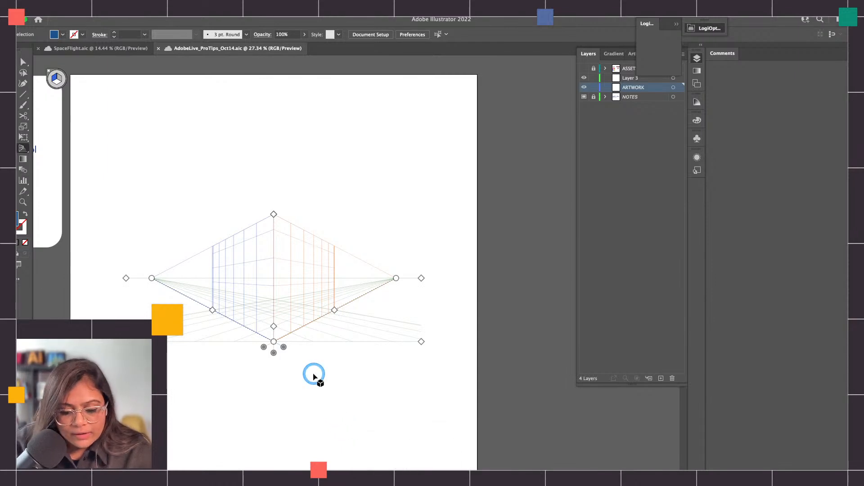
key("shift+super+i")
key("shift+super+i")
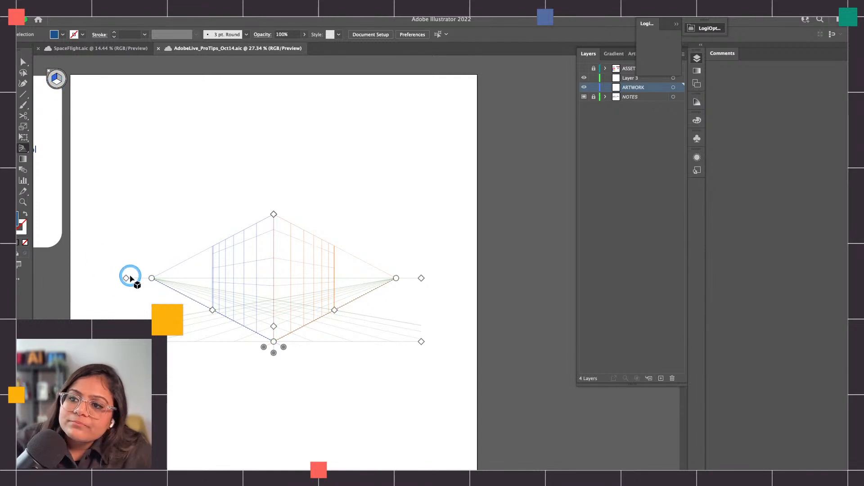
Raise the grid's horizon line slightly and increase the grid's vertical extent above it
mouse_move(126, 277)
left_mouse_down()
mouse_move(127, 291)
mouse_move(128, 275)
left_mouse_up()
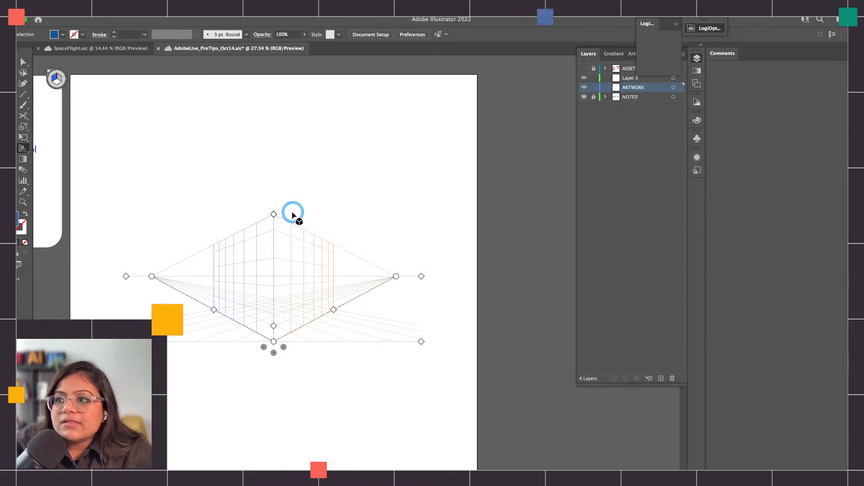
mouse_move(273, 215)
left_mouse_down()
mouse_move(290, 171)
mouse_move(273, 102)
mouse_move(283, 255)
mouse_move(269, 147)
mouse_move(280, 149)
mouse_move(280, 219)
left_mouse_up()
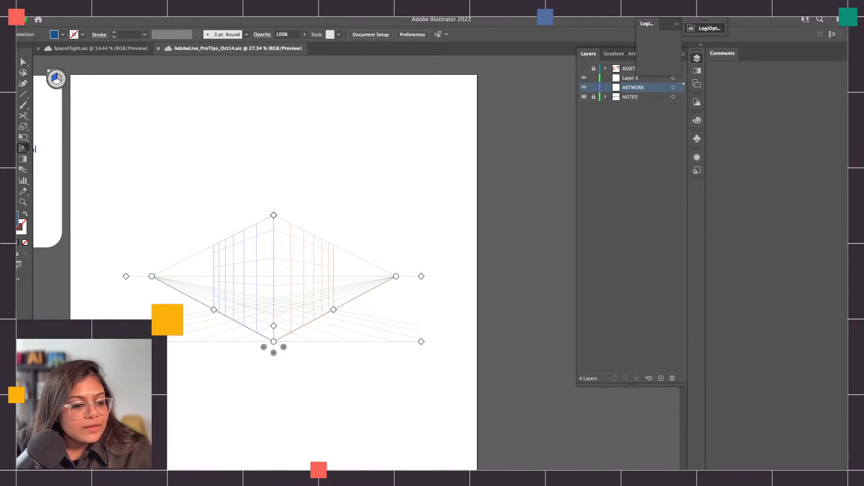
key("super+Tab")
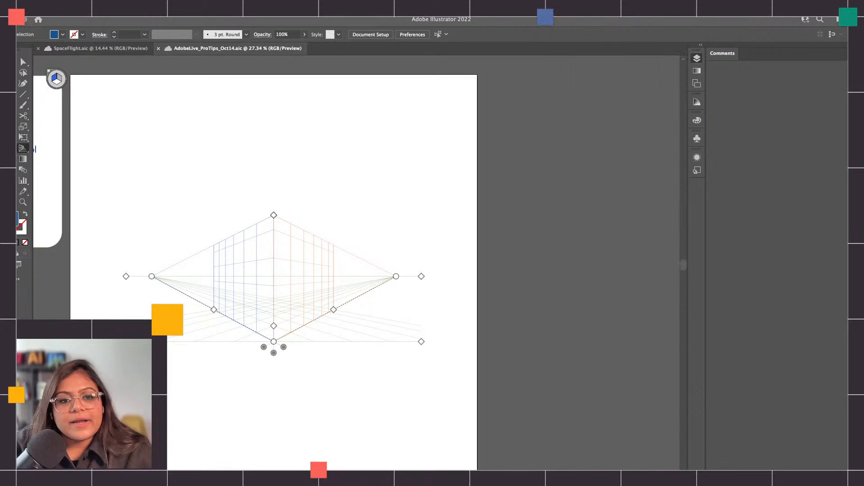
left_click(280, 209)
left_click_drag(273, 215, 281, 195)
Adjust the blue plane's grid extent and lengthen the orange plane's extent toward its vanishing point
left_click_drag(212, 308, 239, 323)
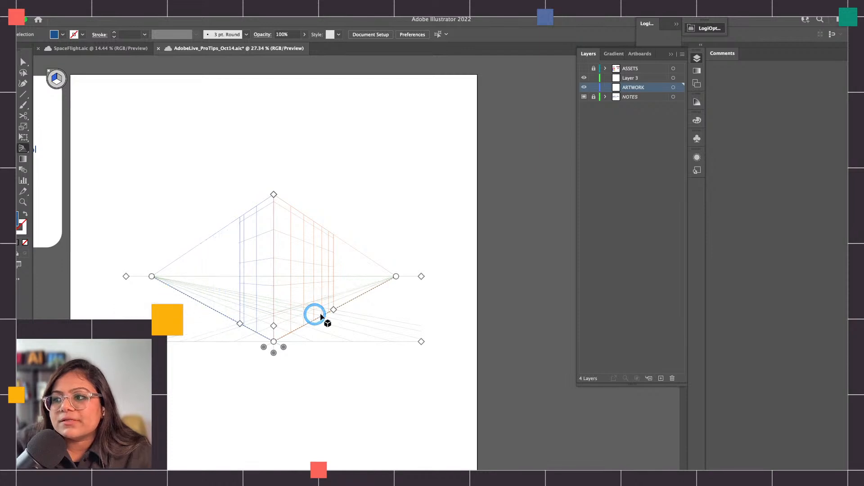
left_click_drag(333, 309, 351, 301)
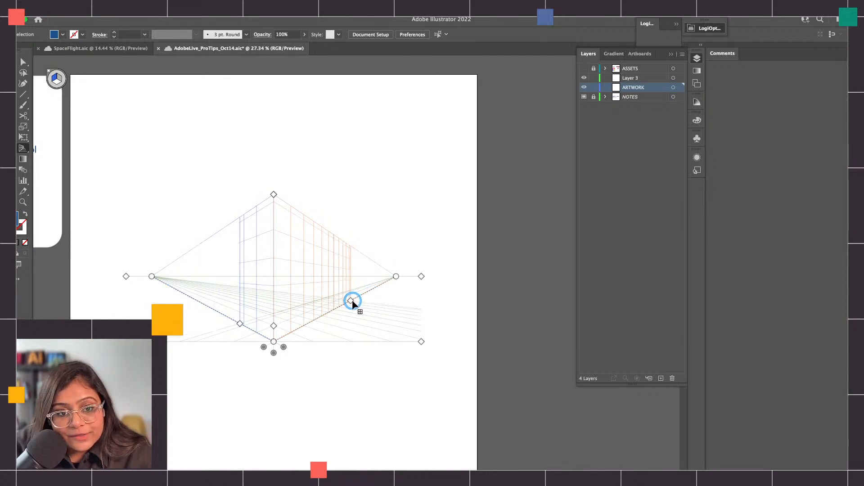
left_click_drag(241, 326, 213, 310)
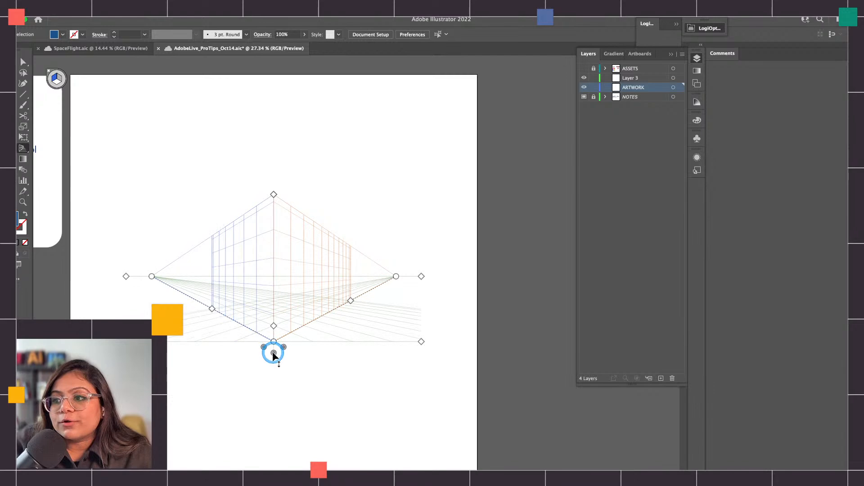
Examine the origin point and the three plane control handles at the base of the perspective grid up close
scroll(274, 342, "up", 3)
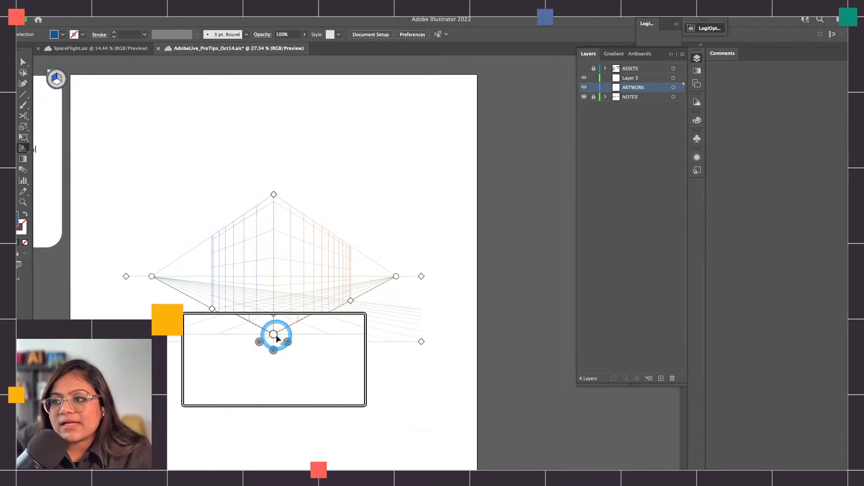
scroll(274, 335, "up", 1)
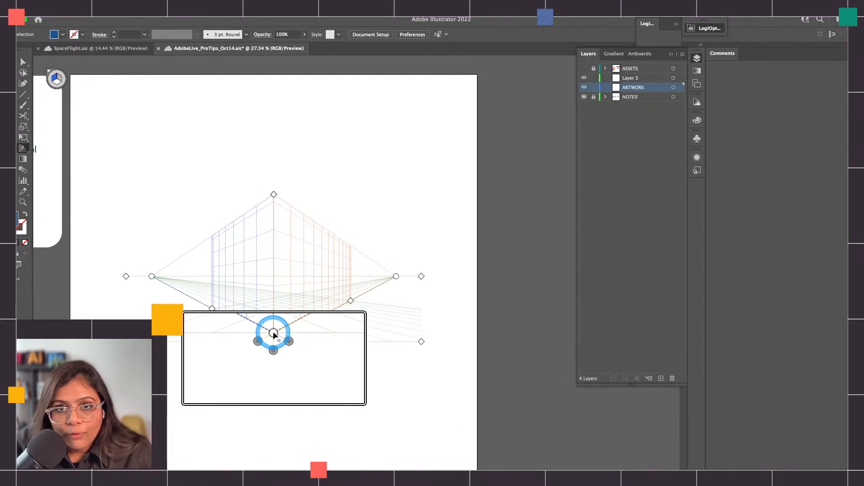
scroll(273, 334, "up", 10)
scroll(274, 334, "down", 5)
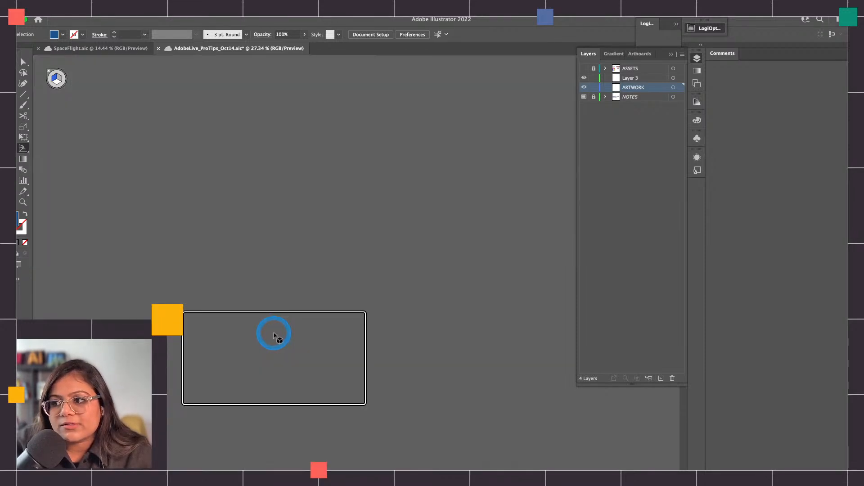
scroll(271, 326, "down", 4)
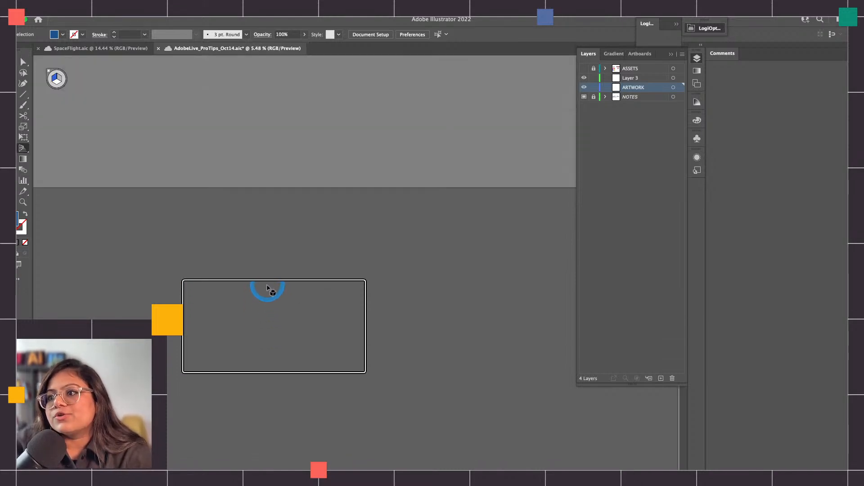
scroll(266, 294, "down", 8)
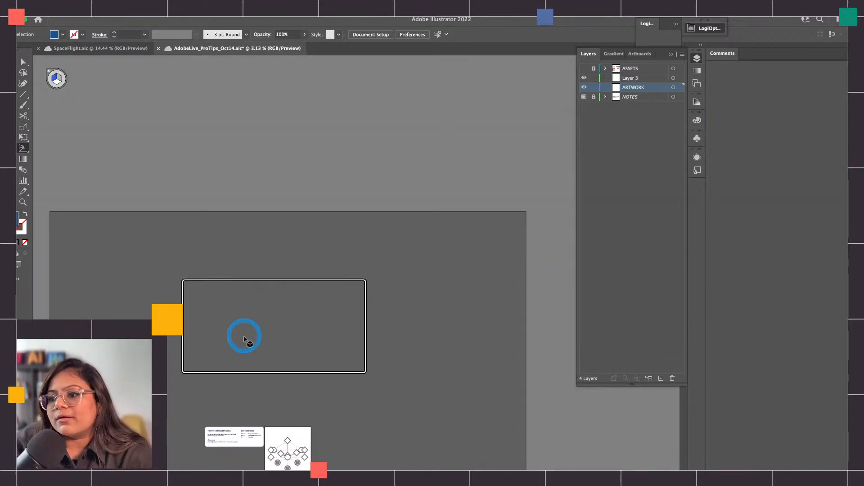
scroll(308, 372, "down", 2)
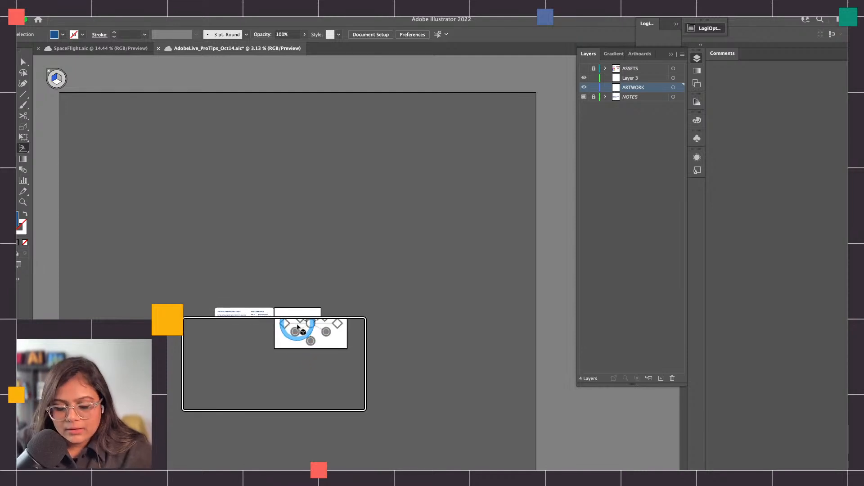
scroll(298, 326, "up", 5)
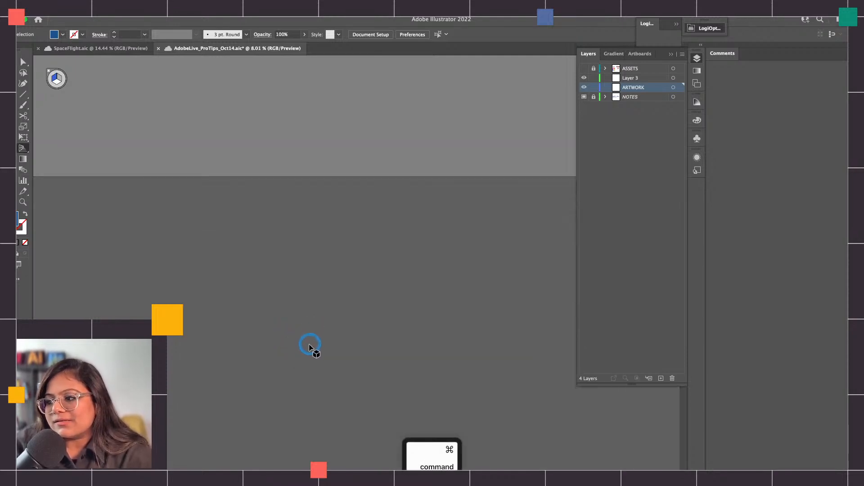
scroll(310, 346, "up", 5)
scroll(275, 380, "up", 4)
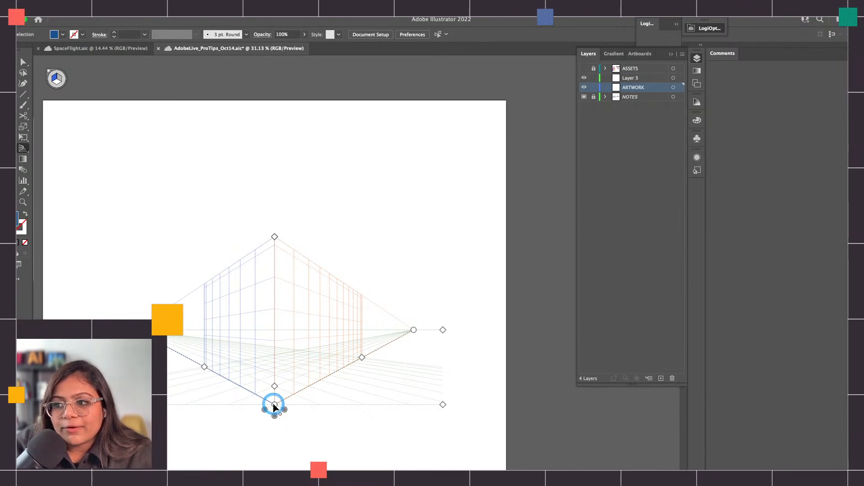
Try shifting the orange grid plane sideways with its plane control, and undo the shift
left_click_drag(264, 409, 277, 429)
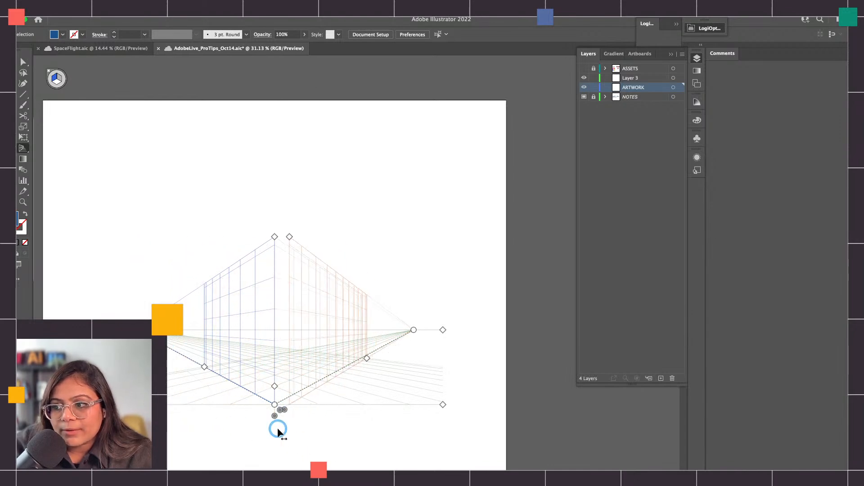
key("super+z")
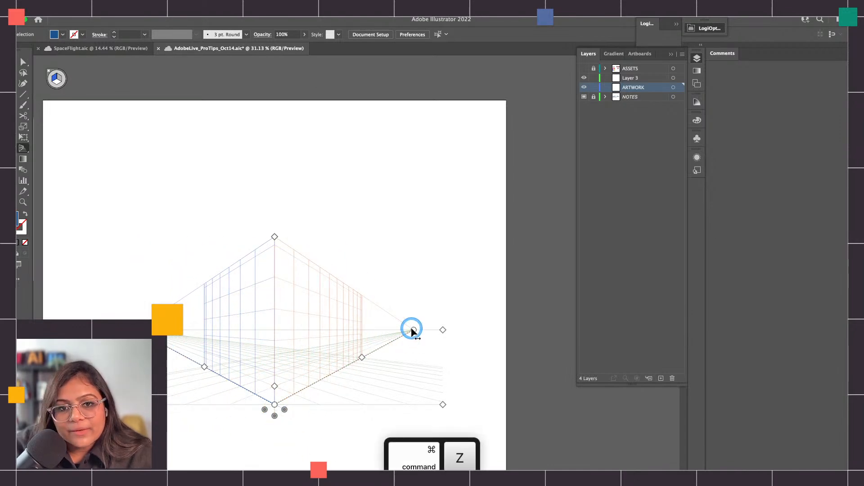
mouse_move(264, 410)
left_mouse_down()
mouse_move(235, 392)
mouse_move(264, 410)
left_mouse_up()
key("super+z")
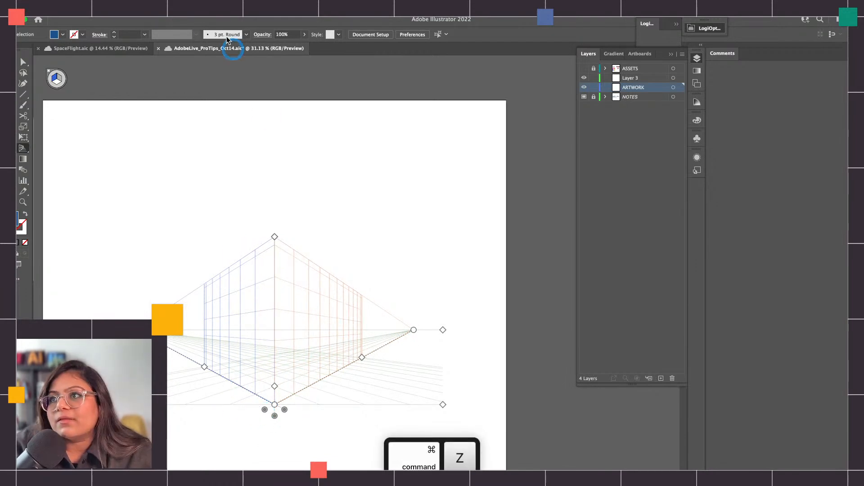
Toggle the perspective grid off with the Hide Grid command and bring it back on the artboard
left_click(203, 10)
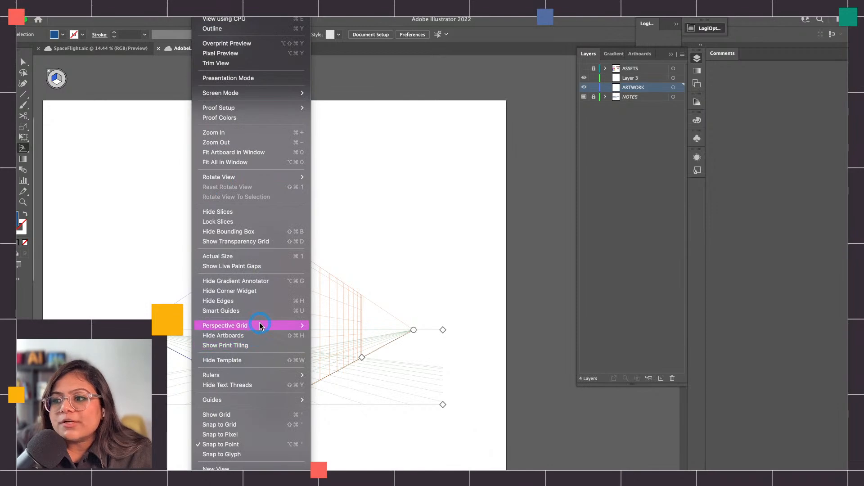
mouse_move(280, 327)
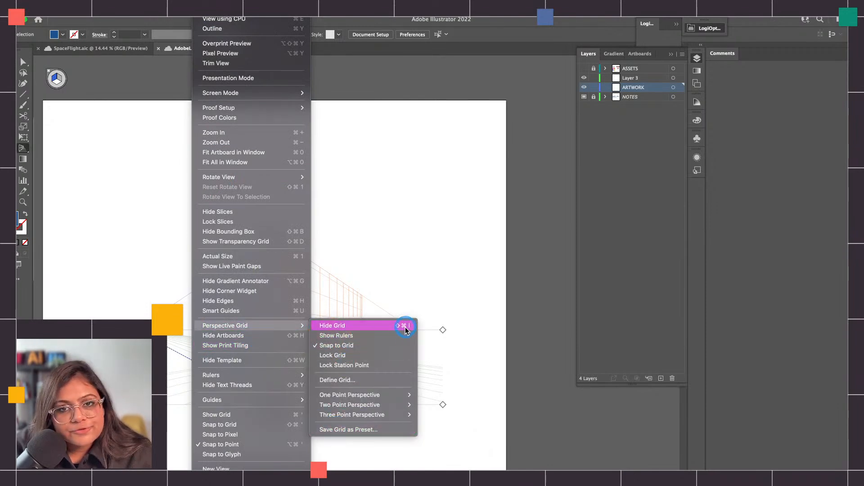
left_click(359, 332)
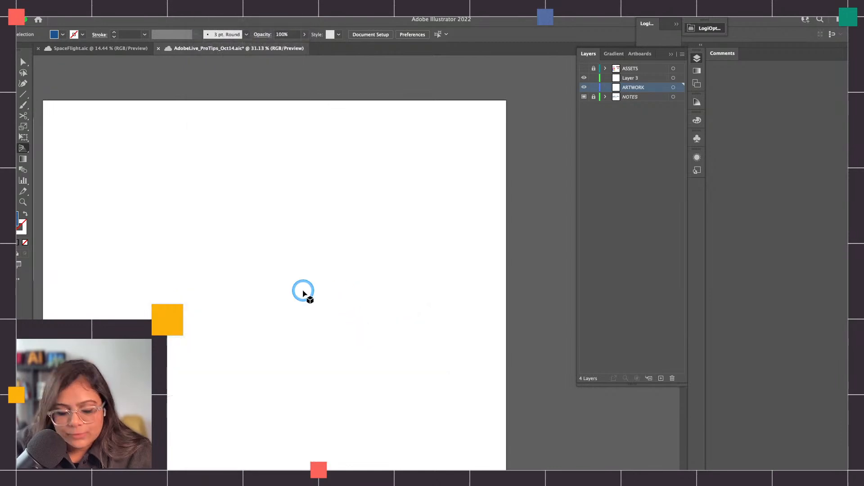
key("super+shift+i")
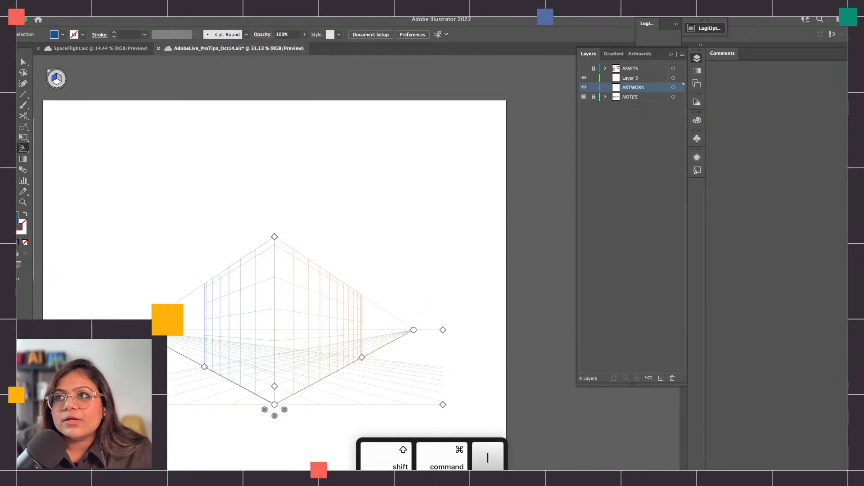
Show the perspective grid's rulers and raise its vertical extent well into the upper half of the artboard
left_click(203, 7)
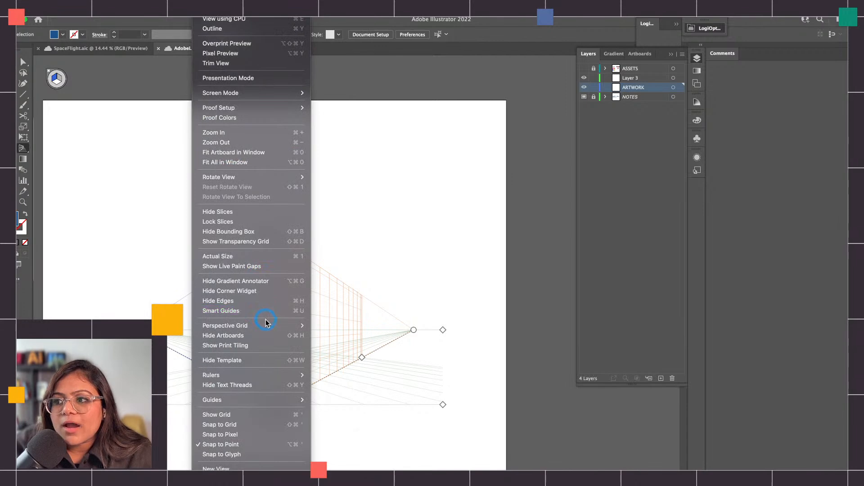
mouse_move(267, 325)
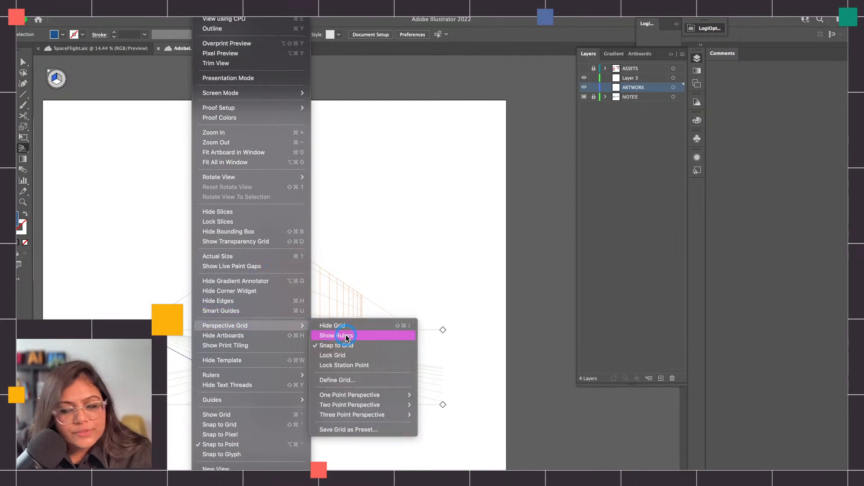
left_click(347, 335)
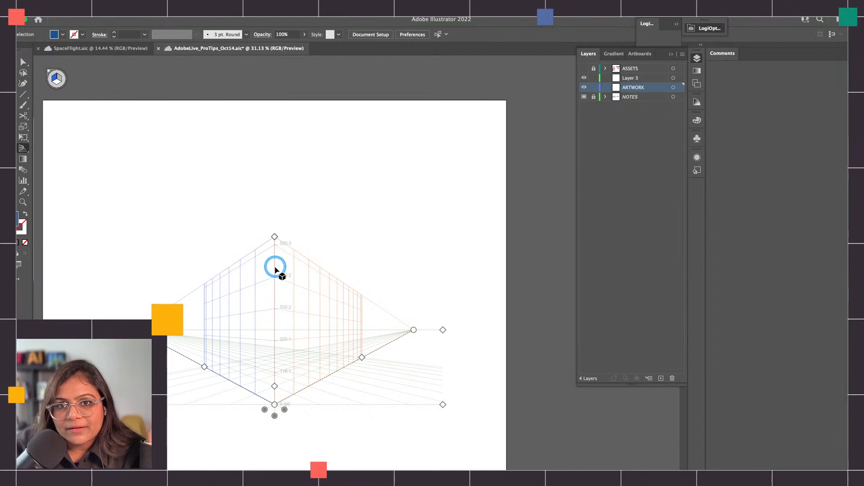
left_click_drag(275, 268, 275, 171)
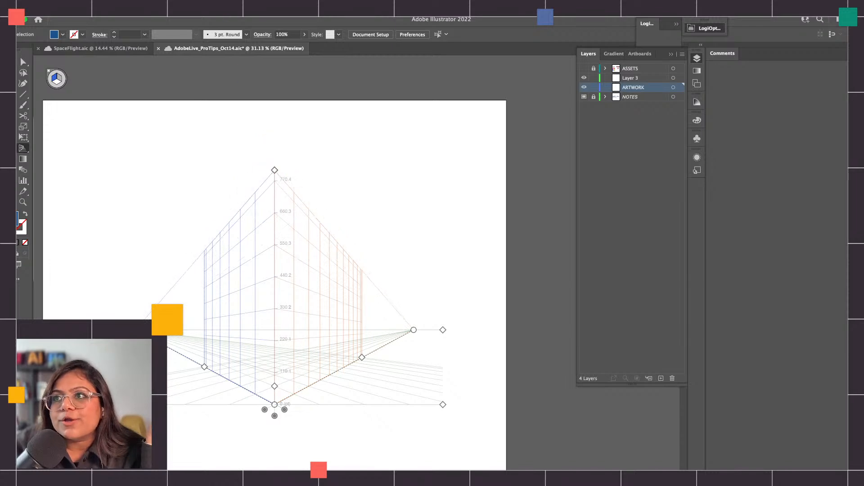
Open the perspective grid definition and try changing the grid type to One Point Perspective
left_click(205, 8)
mouse_move(276, 324)
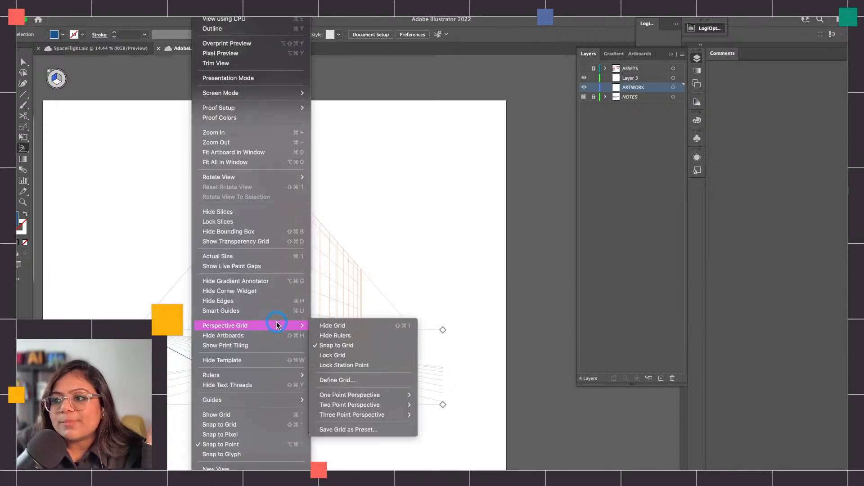
left_click(385, 380)
left_click_drag(151, 91, 222, 119)
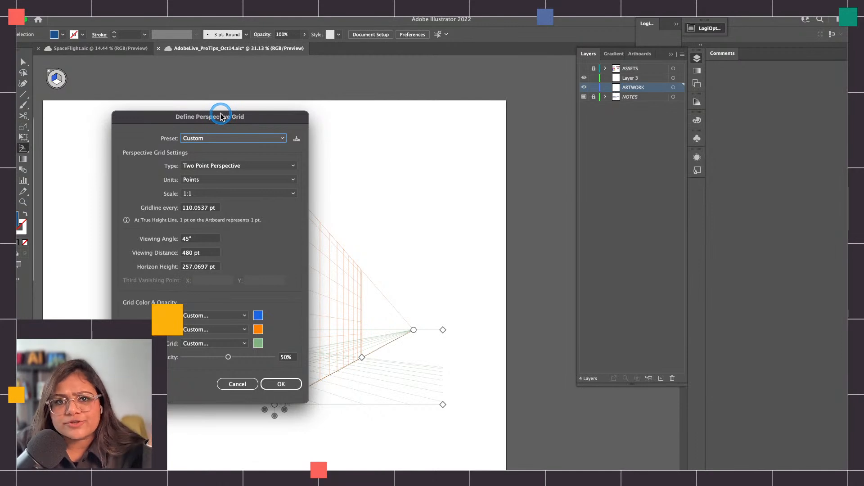
left_click_drag(225, 120, 184, 104)
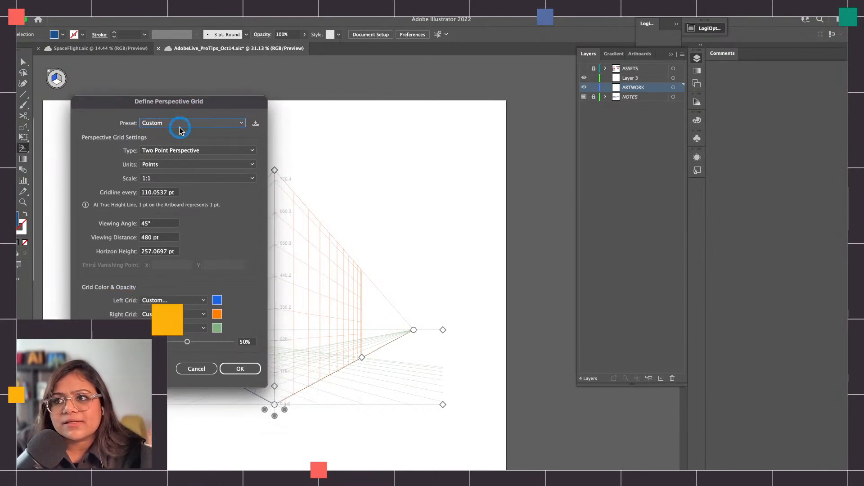
left_click(195, 124)
left_click(193, 122)
left_click(202, 151)
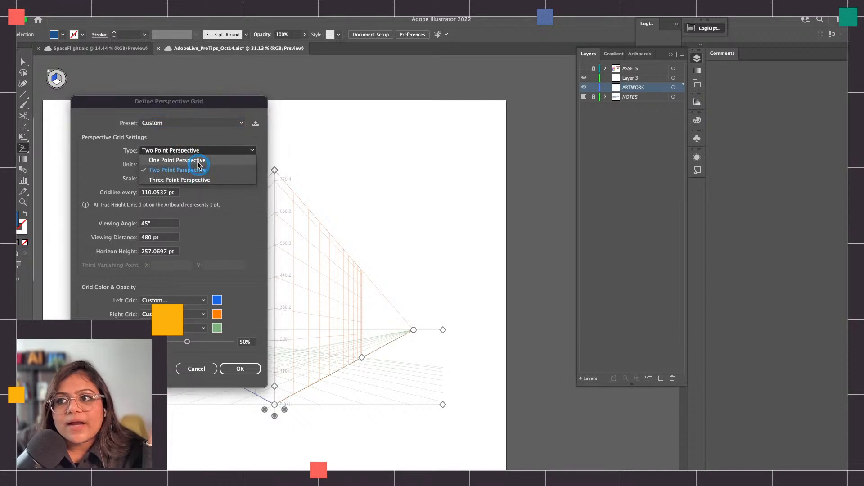
left_click(202, 161)
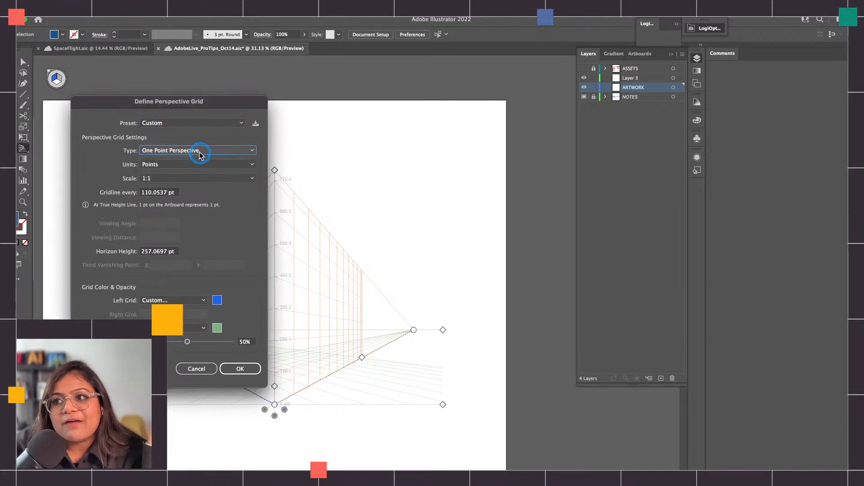
Try Inches as the grid units, review the available scale ratios, and discard the grid definition changes
left_click(176, 165)
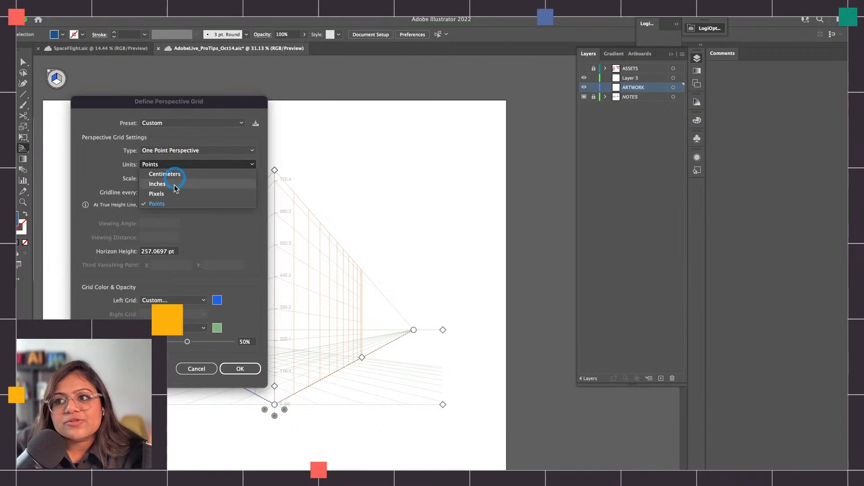
left_click(177, 184)
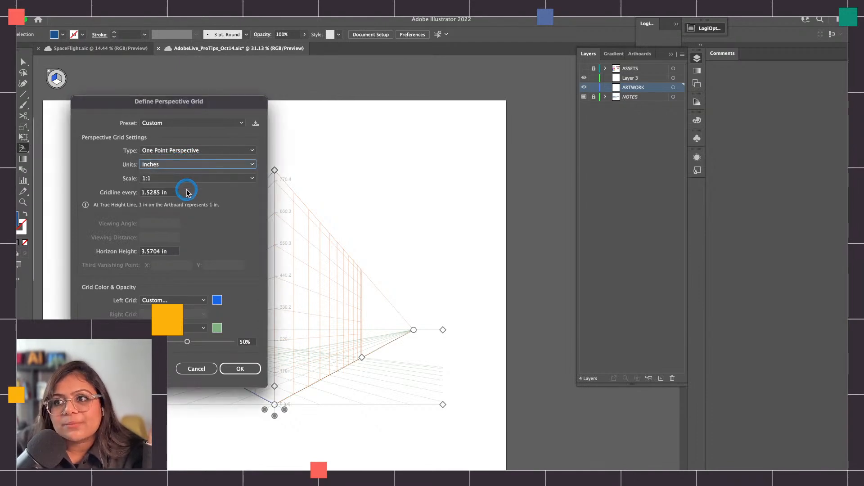
left_click(160, 178)
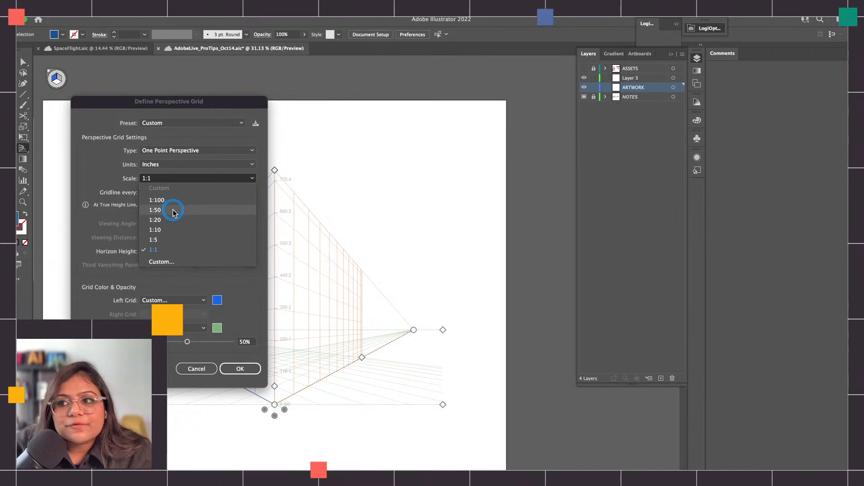
left_click(148, 180)
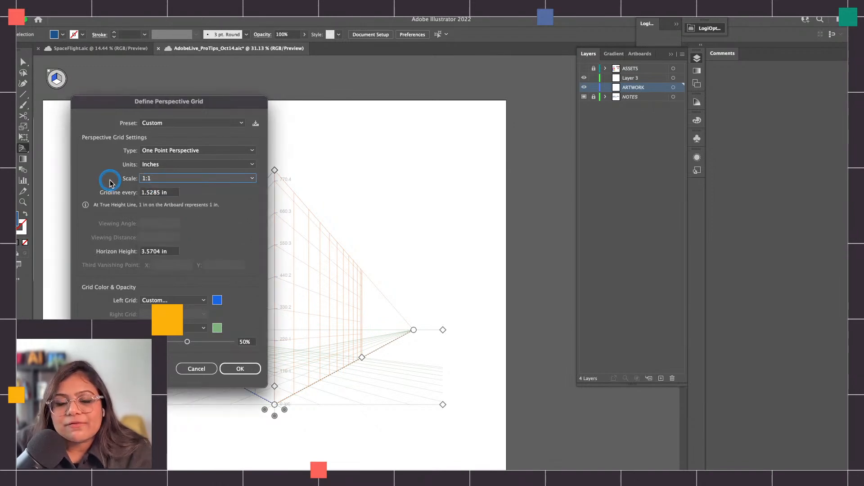
left_click(165, 181)
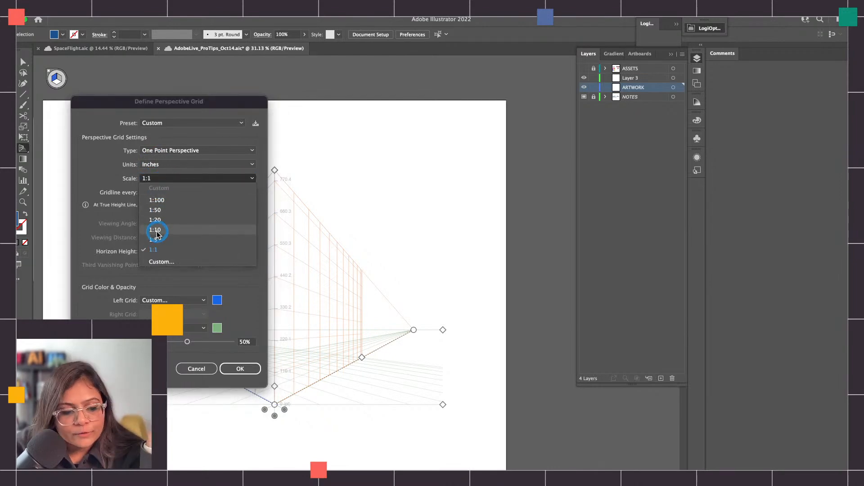
left_click(92, 153)
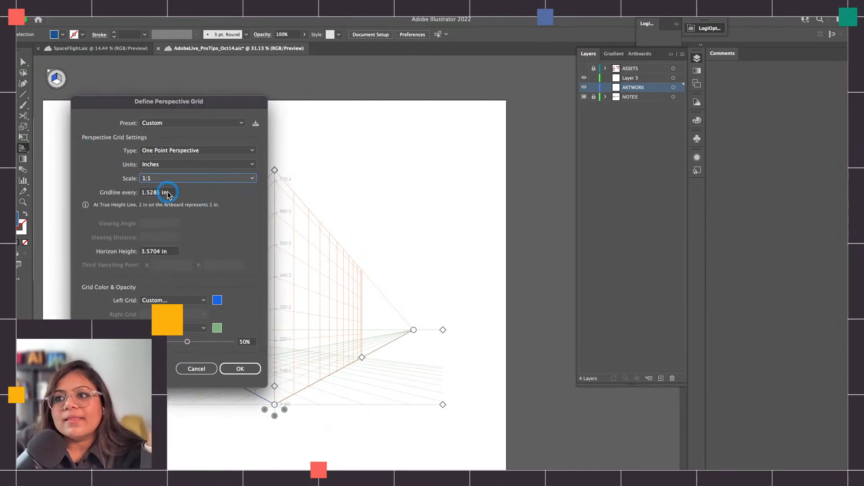
left_click(195, 369)
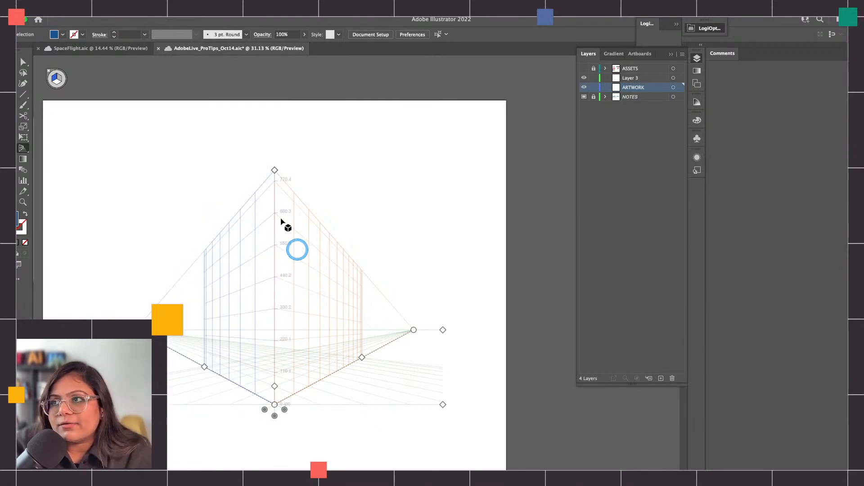
Reopen the grid definition and examine the gridline spacing and viewing angle settings of the two-point grid
left_click(203, 8)
mouse_move(262, 327)
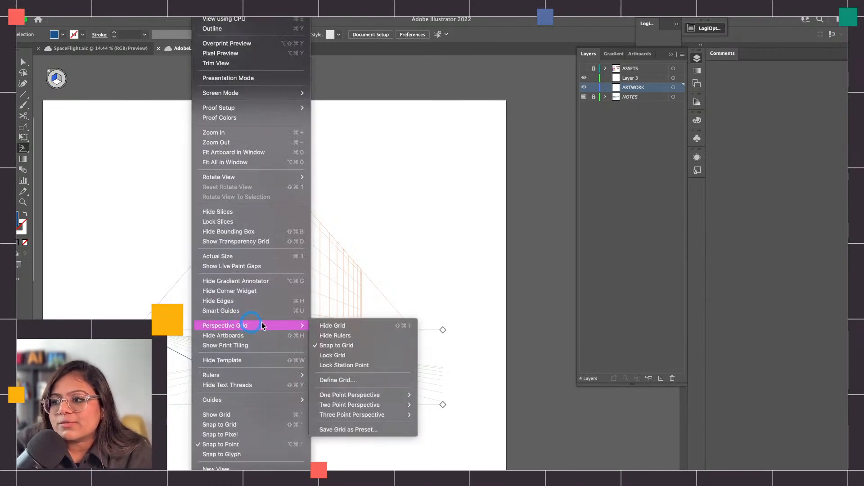
left_click(354, 382)
left_click_drag(185, 100, 143, 83)
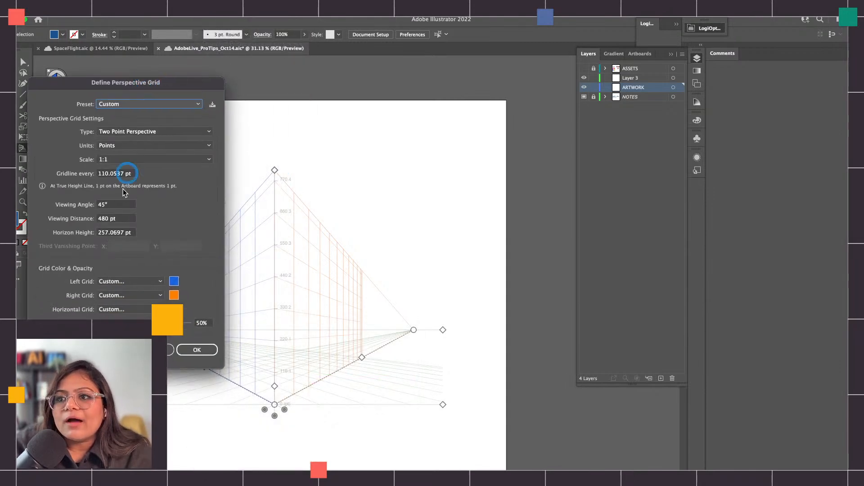
double_click(124, 175)
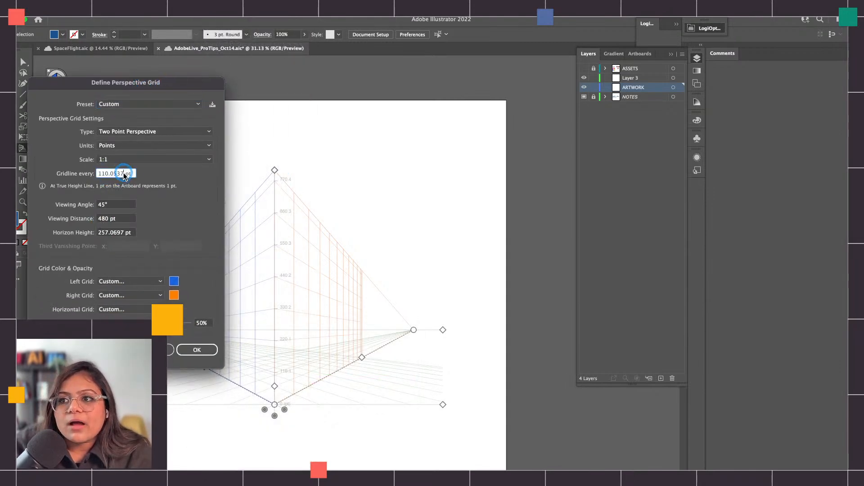
double_click(110, 204)
left_click(128, 204)
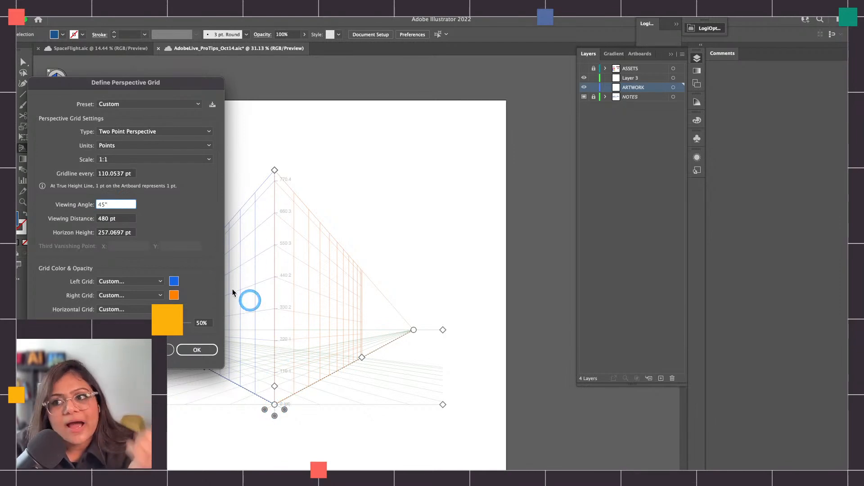
double_click(112, 203)
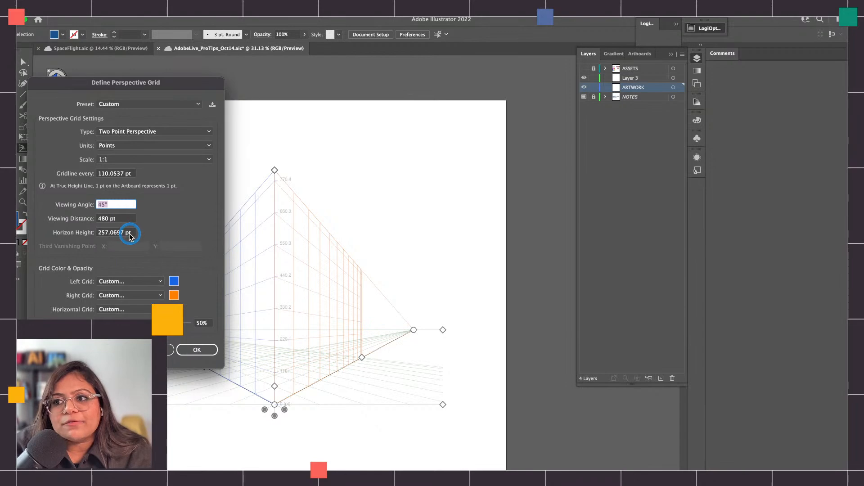
Inspect the left grid's color choices, try a grid opacity of 56%, and cancel the grid definition
left_click(174, 281)
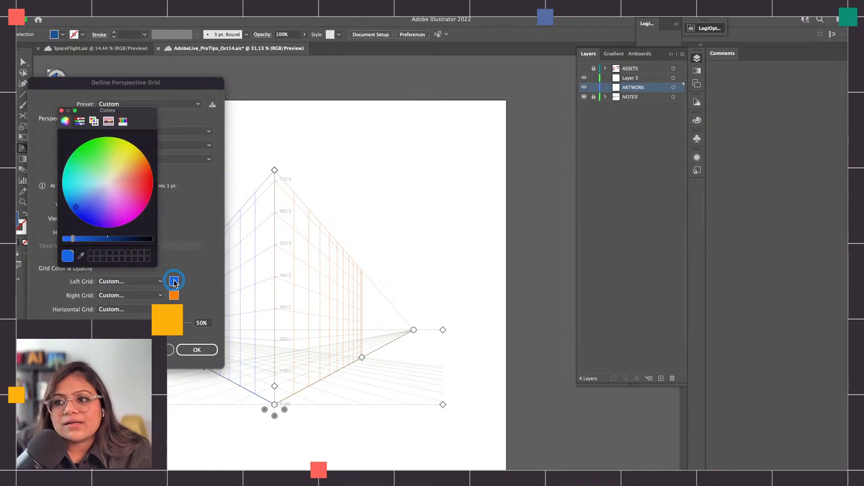
left_click(61, 110)
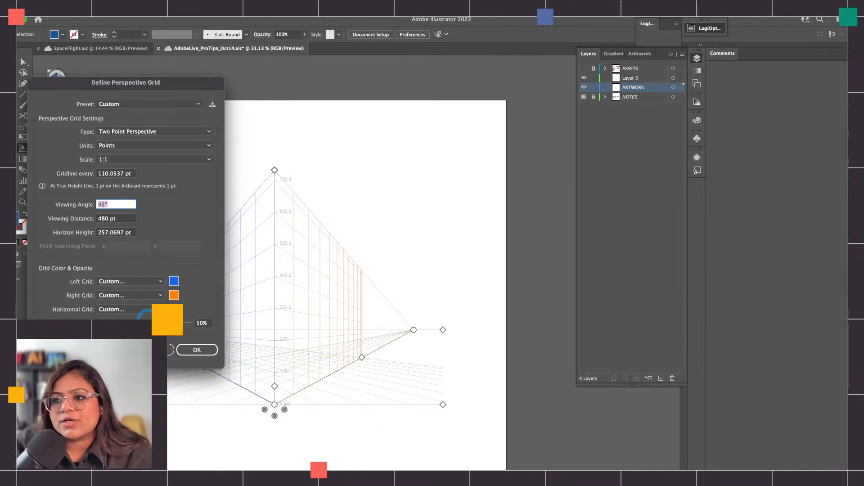
left_click_drag(145, 321, 142, 322)
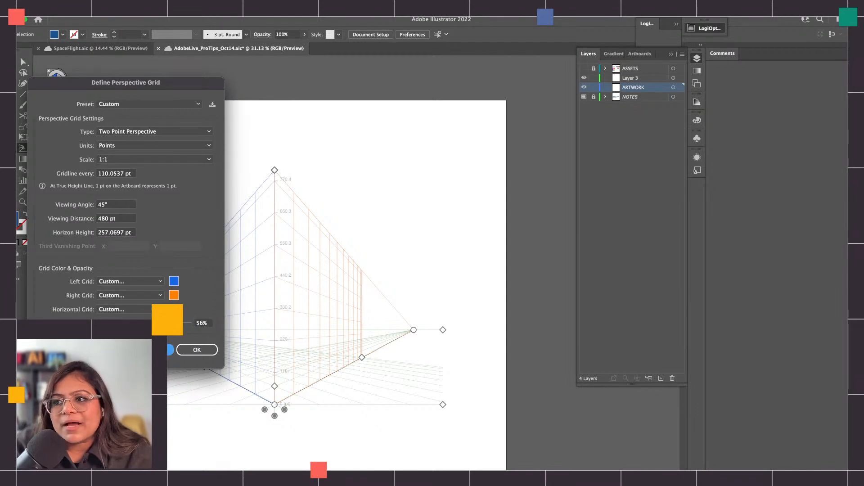
left_click(163, 350)
Glance at the perspective examples in the SpaceFlight document and apply the one-point perspective preset in AdobeLive_ProTips_Oct14
left_click(92, 48)
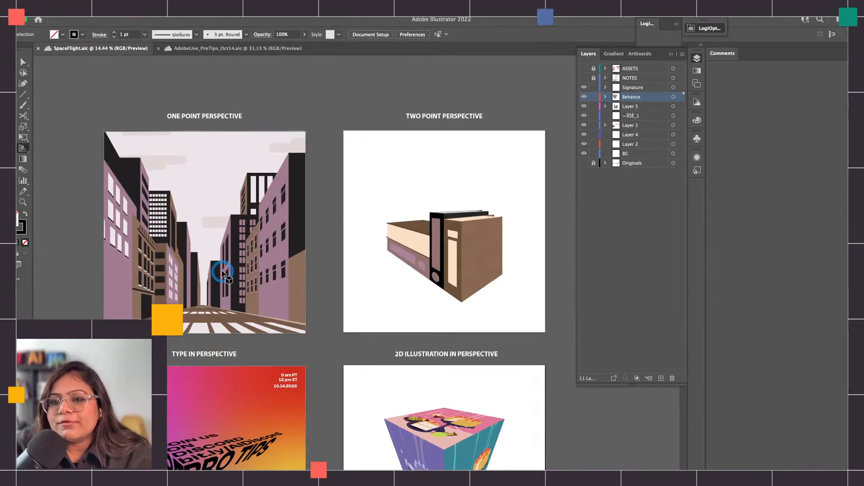
left_click(258, 47)
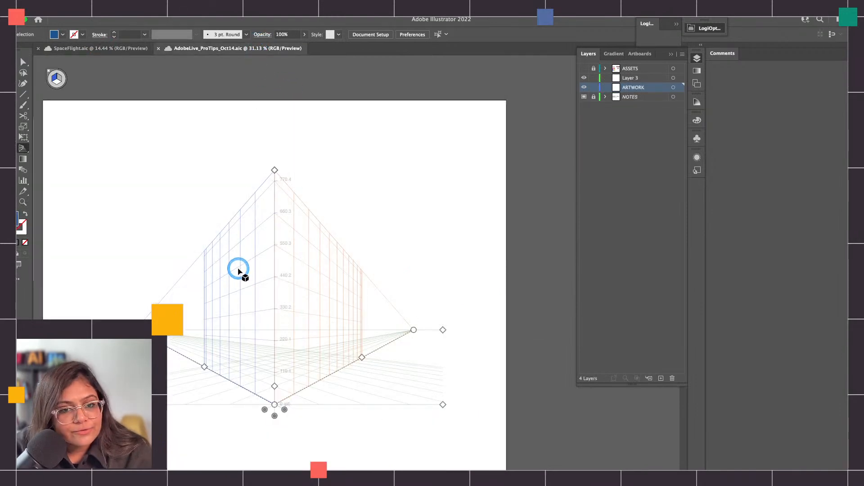
left_click(202, 7)
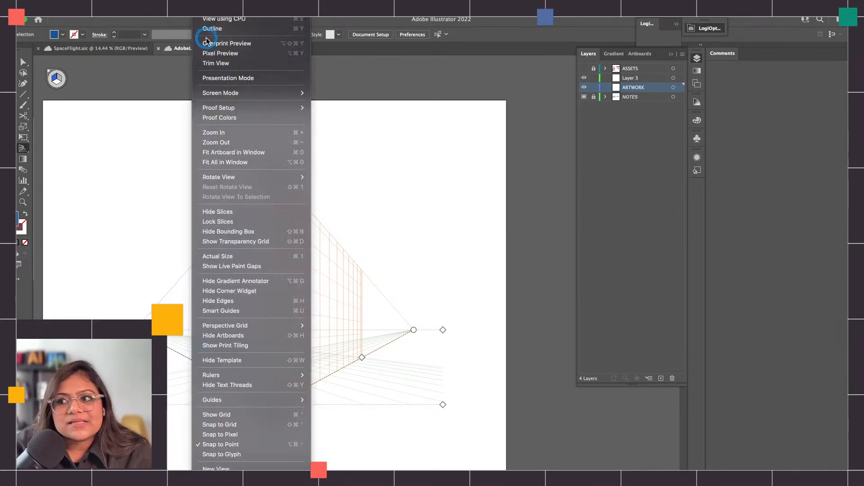
mouse_move(280, 325)
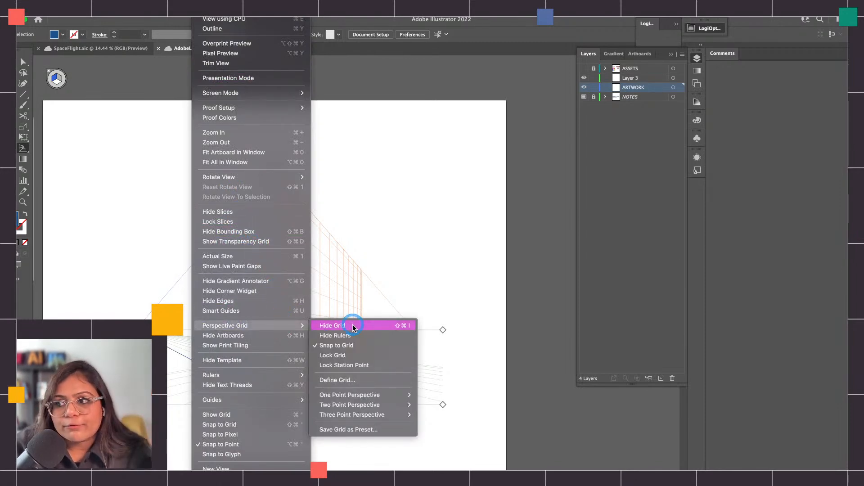
mouse_move(363, 395)
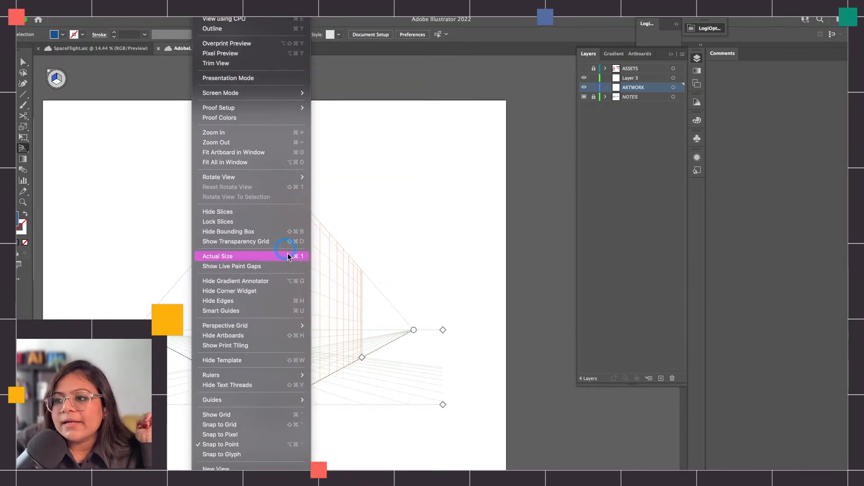
left_click(396, 391)
left_click(434, 400)
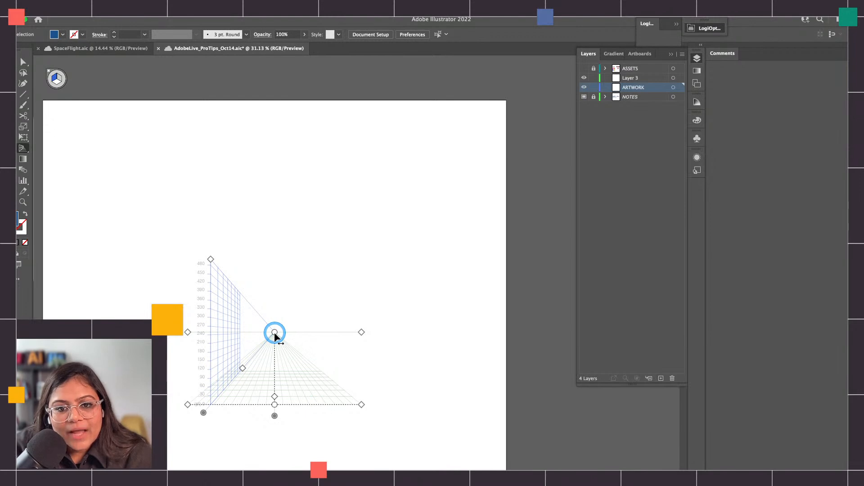
Lower the one-point grid's horizon line, then try adjusting the ground level and undo that adjustment
mouse_move(361, 332)
left_mouse_down()
mouse_move(363, 357)
mouse_move(355, 282)
mouse_move(360, 349)
left_mouse_up()
left_click_drag(365, 405, 339, 415)
key("super+z")
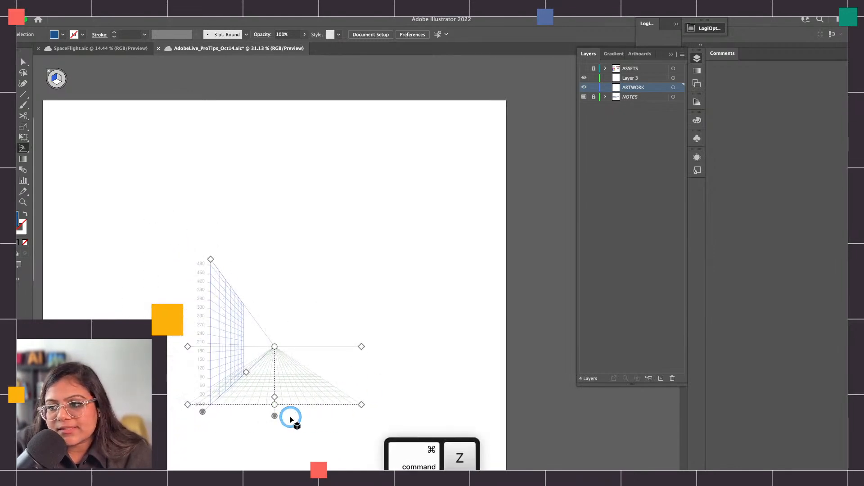
Enlarge the one-point grid's cells to about 60 pt using the grid cell size handle
mouse_move(278, 398)
left_mouse_down()
mouse_move(278, 372)
mouse_move(275, 397)
left_mouse_up()
scroll(264, 386, "up", 5)
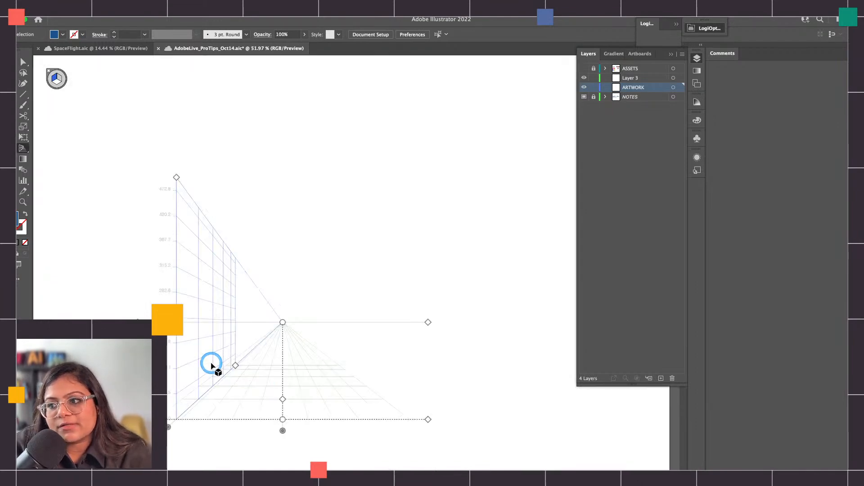
left_click_drag(292, 403, 291, 397)
scroll(291, 398, "down", 2)
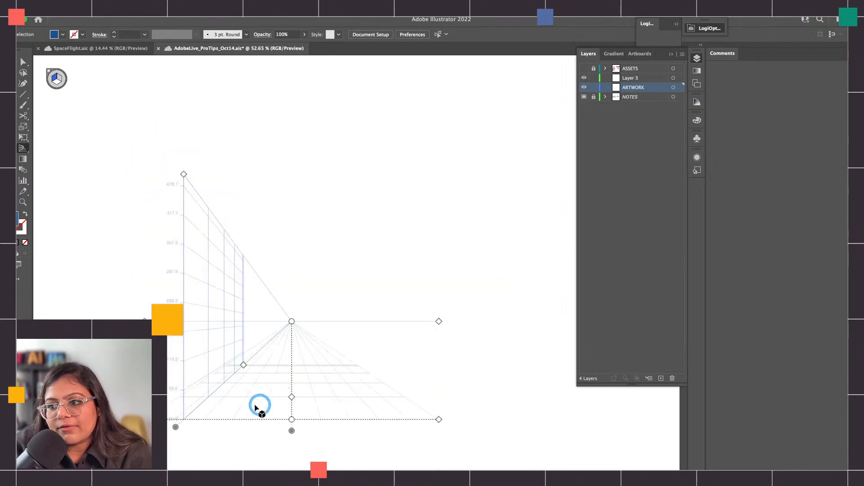
Shift the blue vertical plane outward, farther from the one-point grid's vanishing point
left_click_drag(175, 428, 86, 428)
scroll(153, 393, "down", 2)
scroll(170, 405, "left", 1)
scroll(184, 400, "down", 2)
scroll(218, 403, "down", 2)
left_click_drag(148, 353, 163, 389)
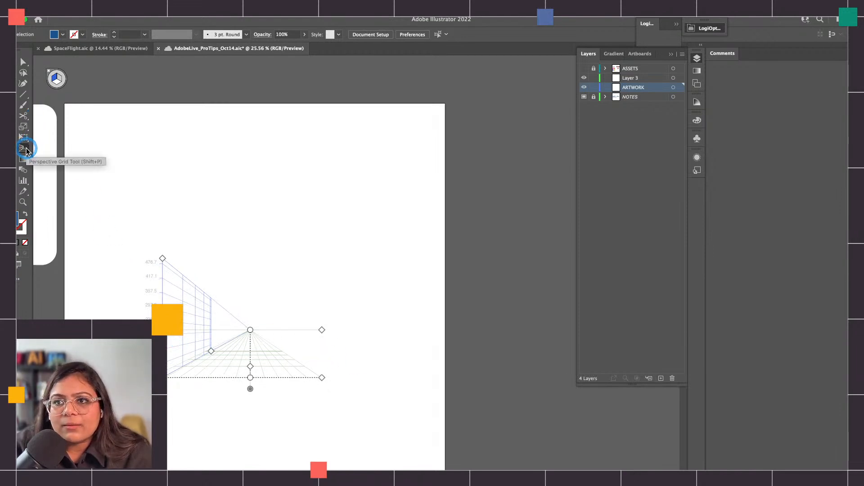
Open the Perspective Grid tool's options, toggle Show Active Plane Widget off and on, and cancel
double_click(26, 151)
left_click_drag(349, 164, 118, 87)
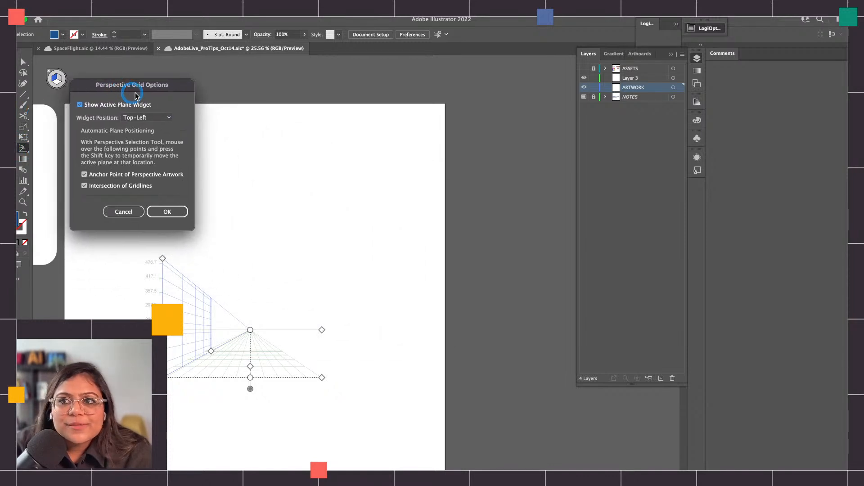
left_click(81, 105)
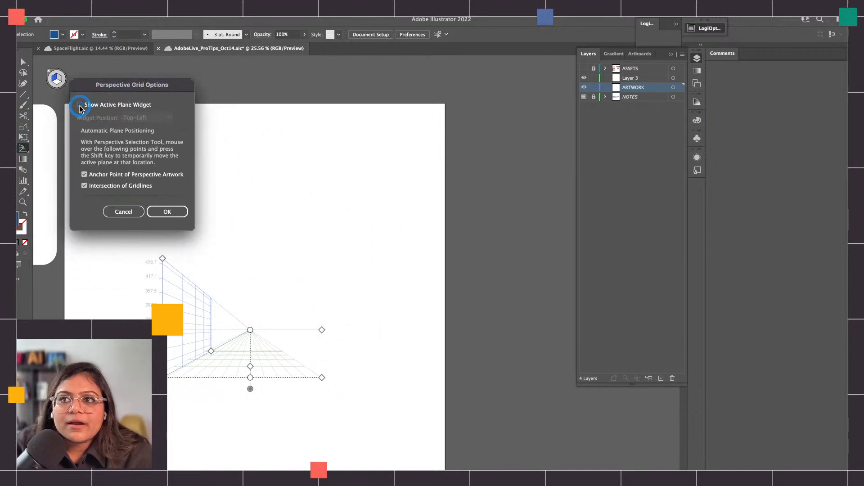
left_click(80, 106)
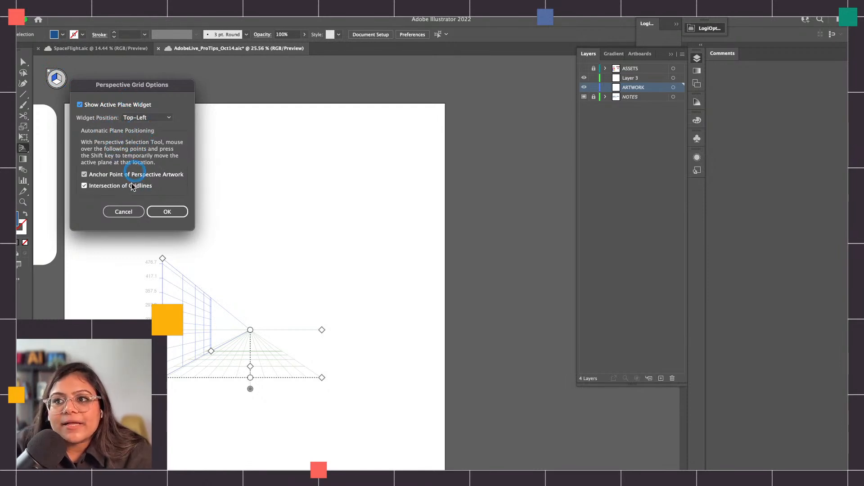
left_click(132, 212)
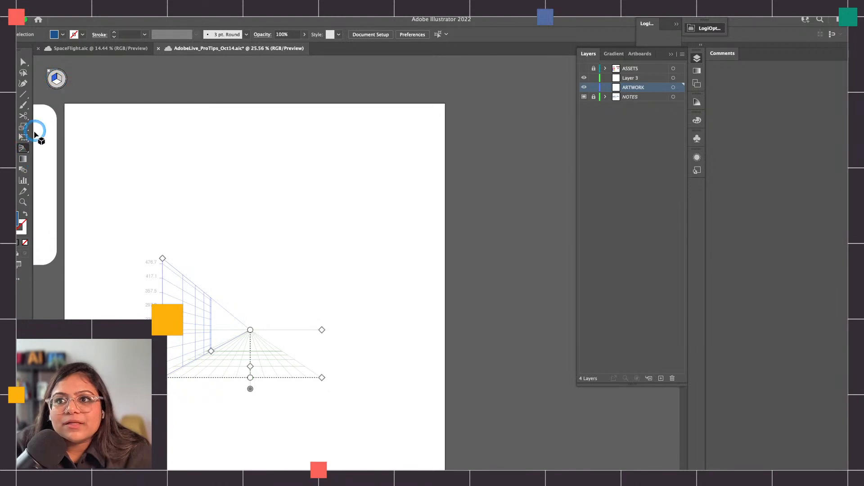
Tear off the Perspective Grid tool group so it floats over the upper part of the artboard
left_click_drag(23, 148, 401, 120)
left_click(387, 140)
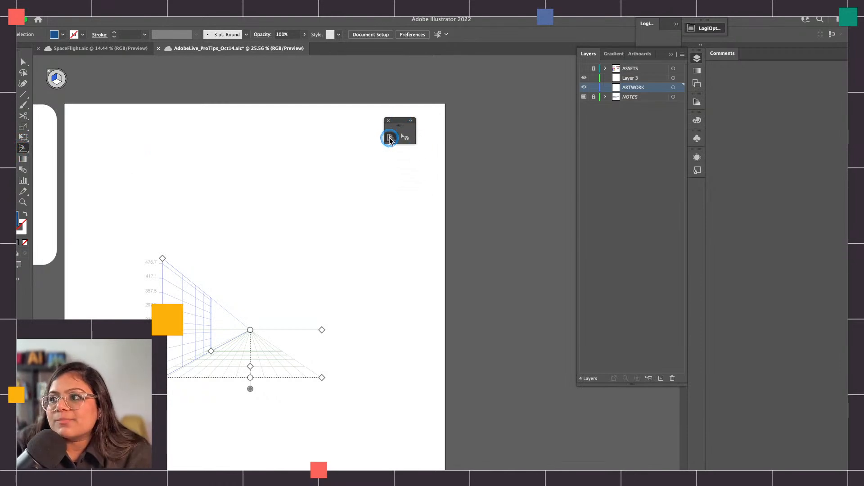
Choose the Perspective Selection tool and cycle the active plane through the left, horizontal and no-active-grid states
left_click(411, 140)
left_click(406, 139)
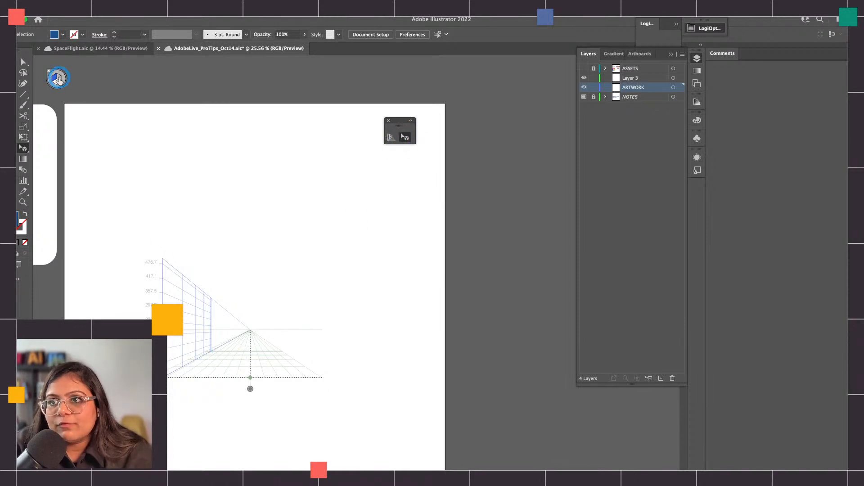
key("super")
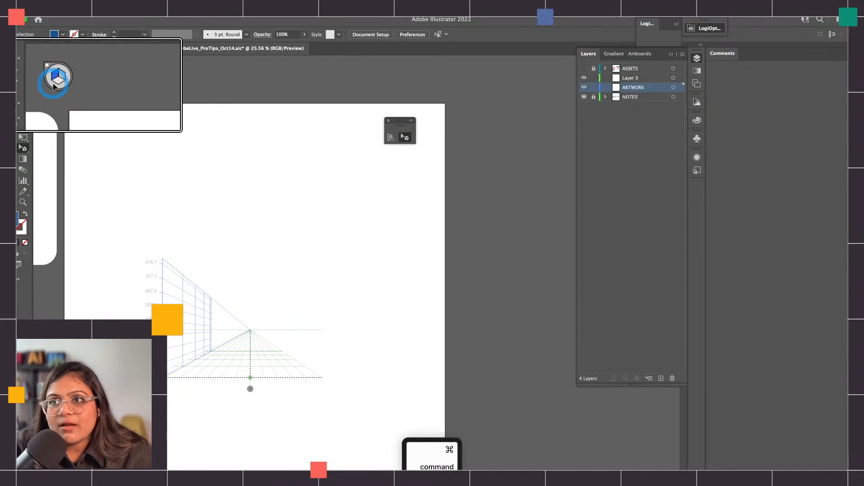
key("1")
key("2")
key("3")
key("4")
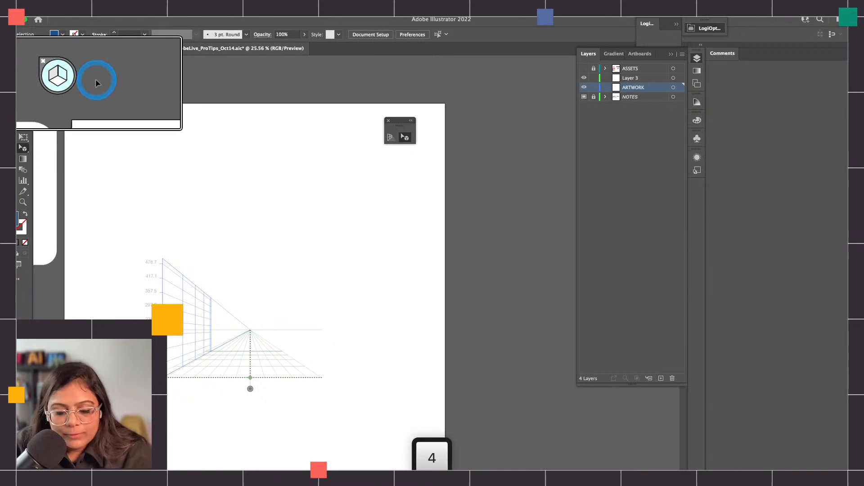
key("1")
key("3")
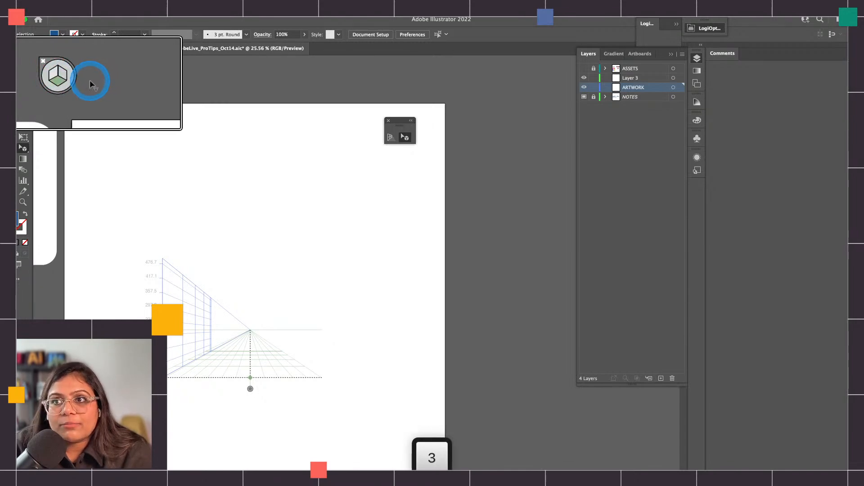
key("4")
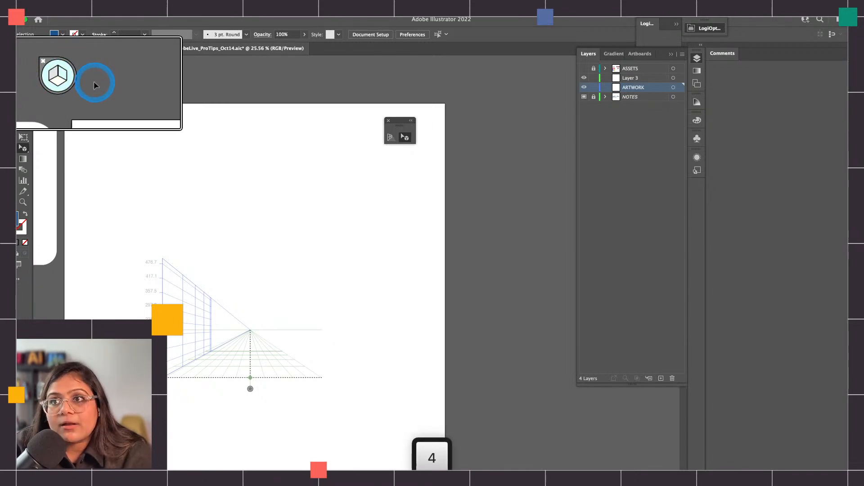
key("2")
key("3")
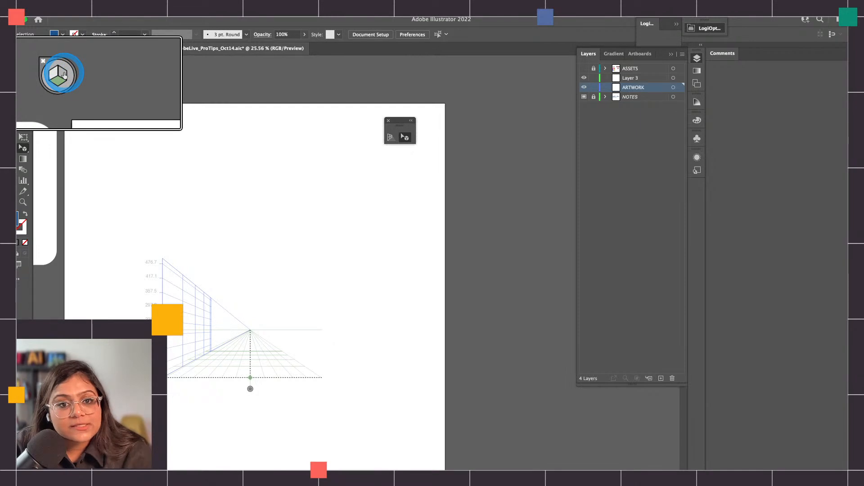
key("4")
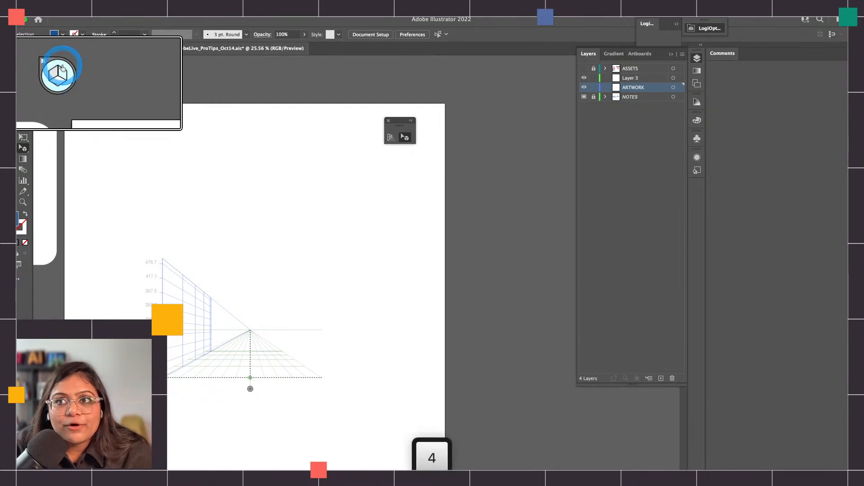
Make the left grid plane active, hide the perspective grid, and show it again
key("1")
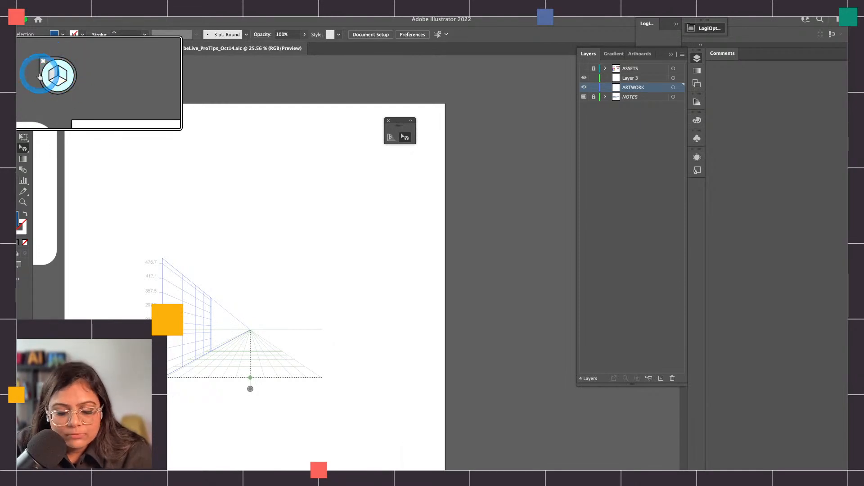
left_click(47, 68)
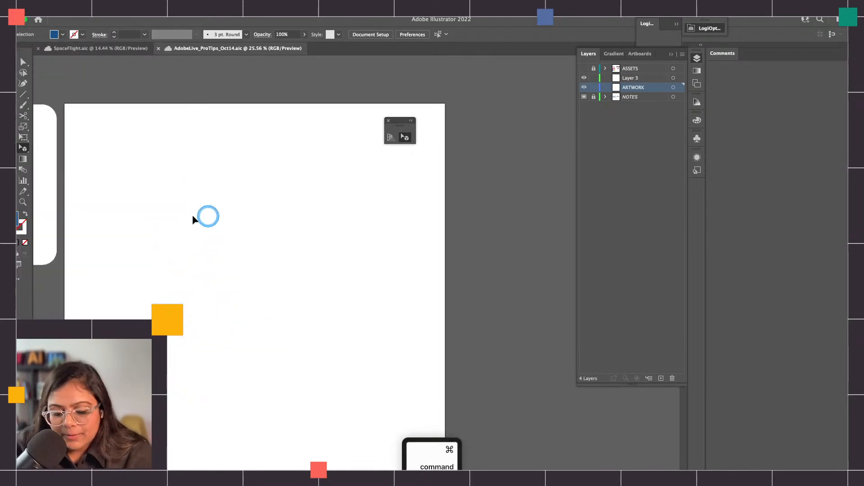
key("super+shift+i")
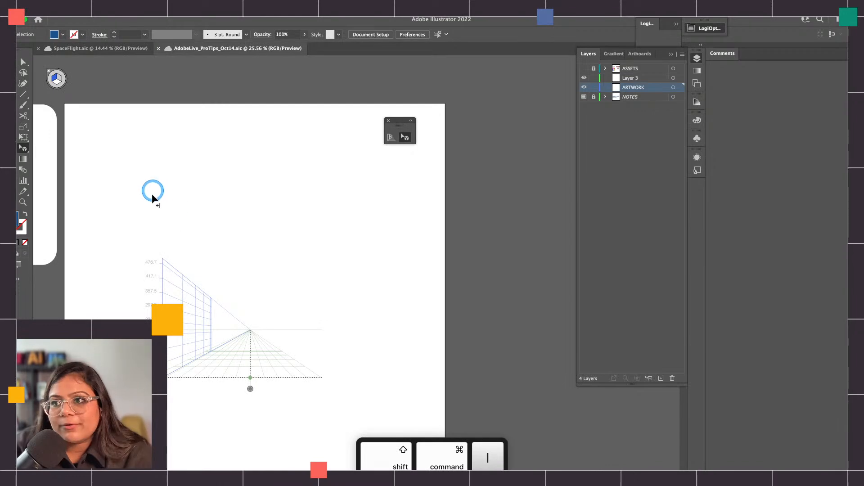
Draw a tall rectangle about 179 pt wide on the left plane and another about 373 pt wide nearer the vanishing point
key("m")
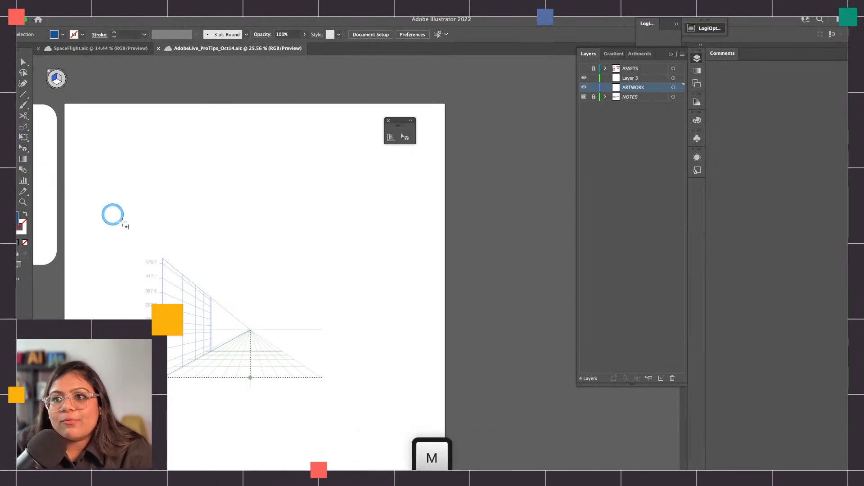
left_click_drag(133, 121, 193, 198)
key("super+z")
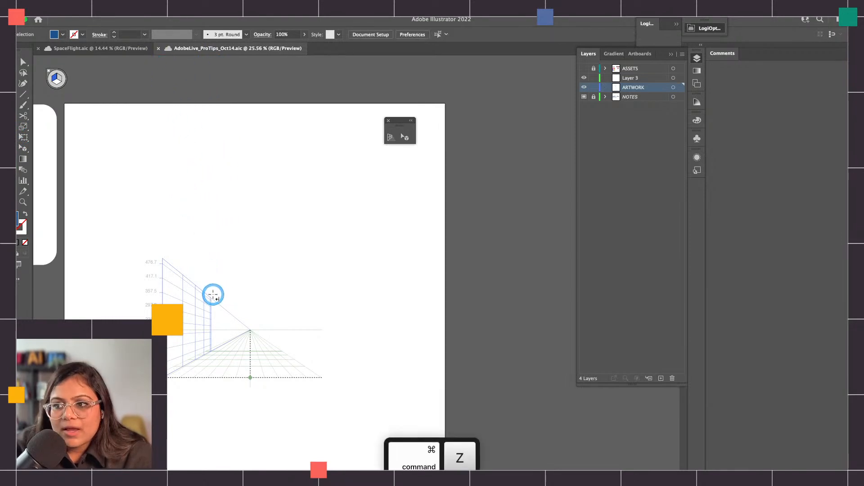
left_click_drag(210, 298, 183, 366)
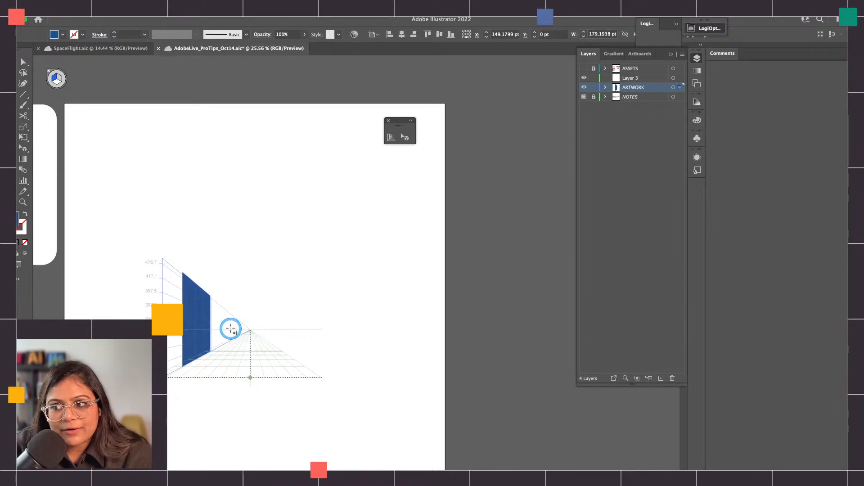
left_click_drag(231, 313, 228, 336)
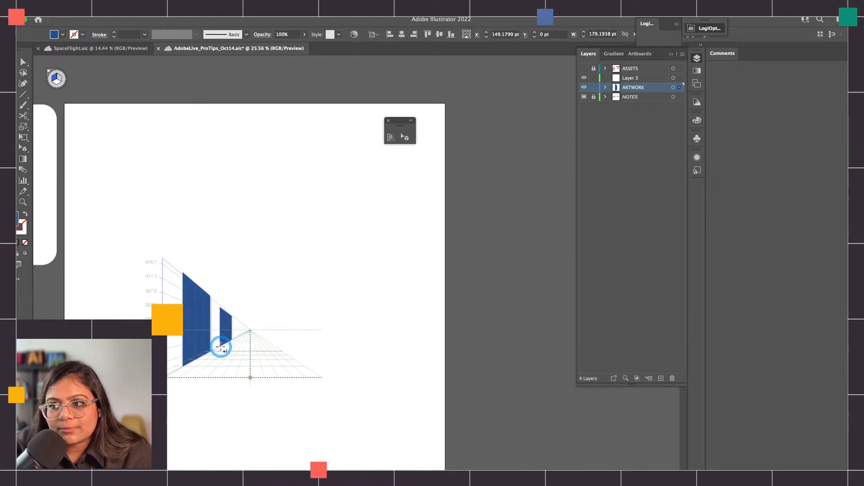
Draw two perspective rectangles to the right of the vanishing point, a small one about 187 pt wide and a tall one about 87 pt wide
left_click_drag(270, 315, 280, 339)
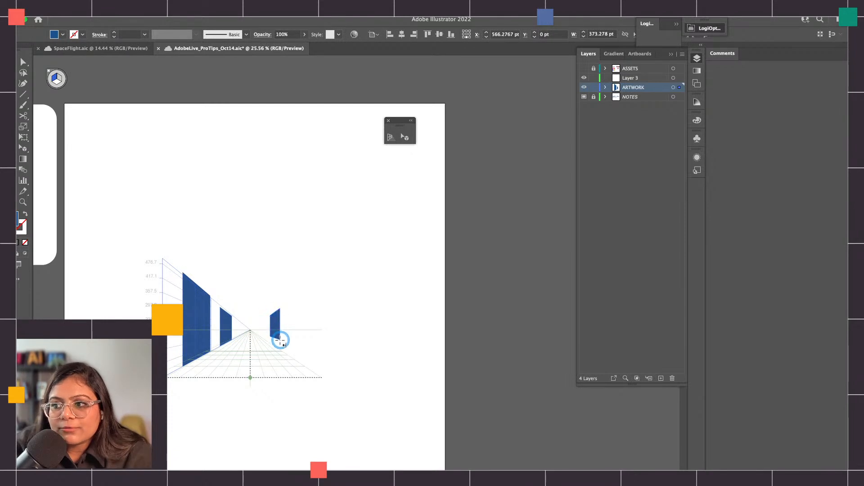
key("super")
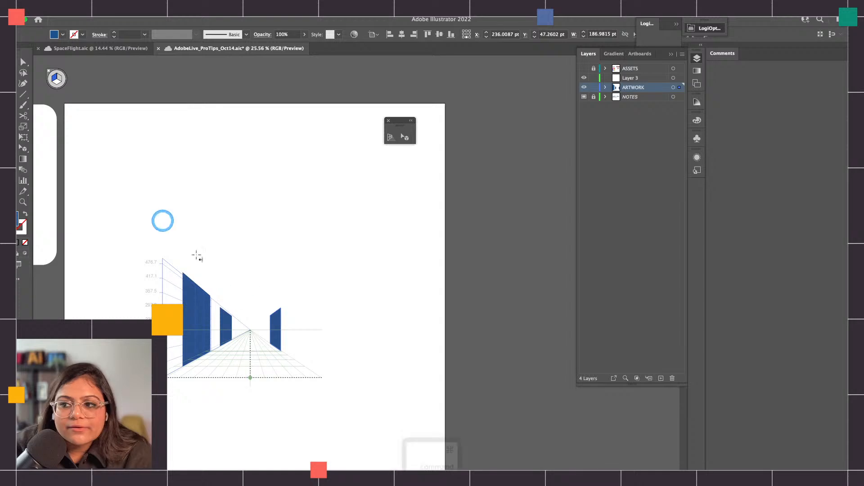
left_click_drag(296, 291, 324, 380)
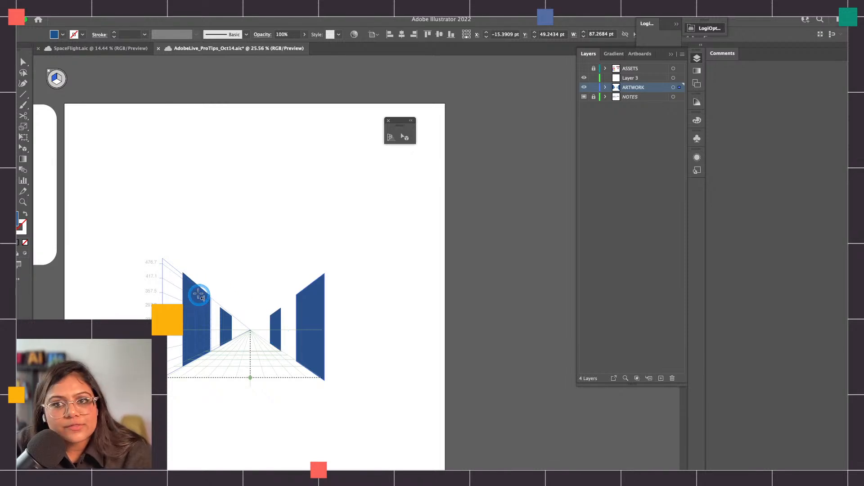
Switch to no active grid, draw a flat blue rectangle beside the tall left rectangle, and undo it
left_click(58, 78)
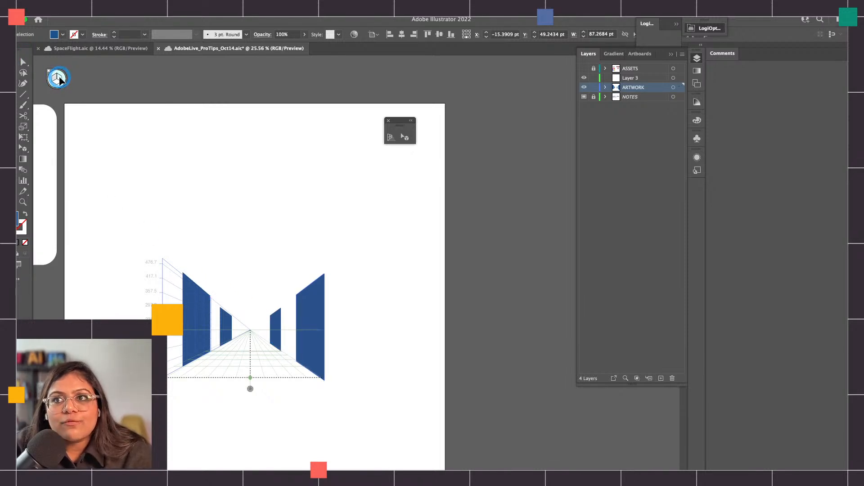
left_click(178, 354)
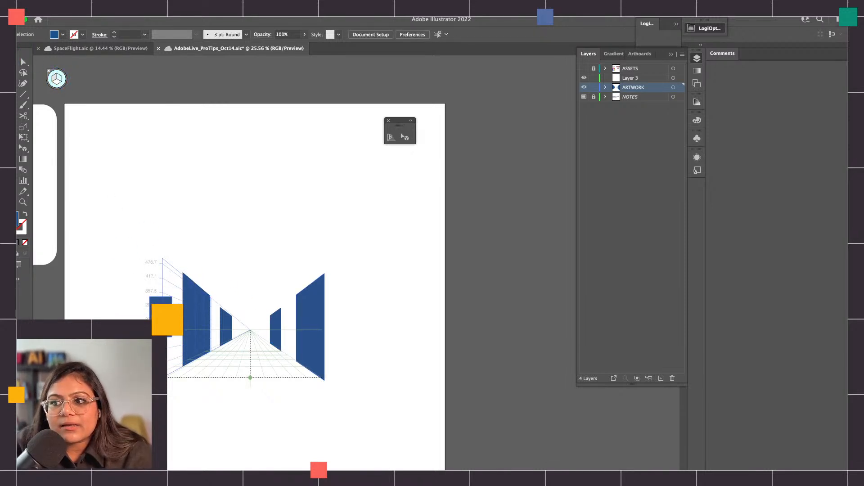
left_click_drag(117, 377, 108, 378)
key("super+z")
Set a darker blue fill by lowering the current colour's brightness
double_click(18, 223)
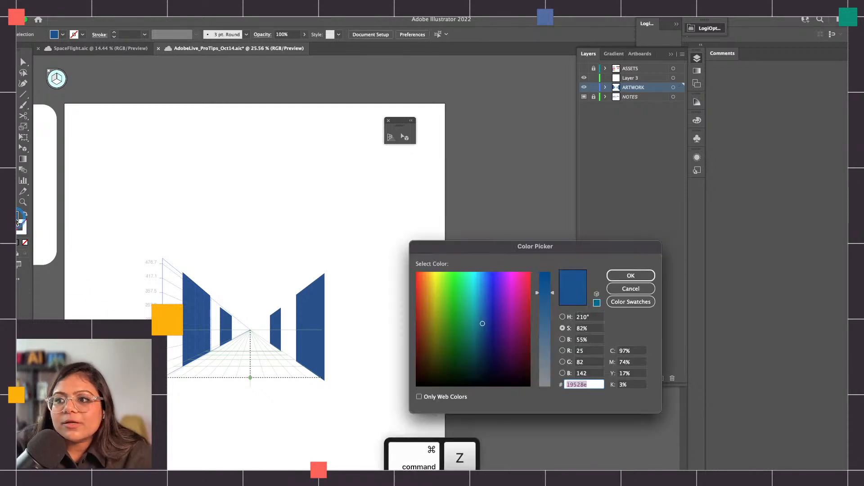
left_click(563, 340)
left_click_drag(541, 324, 544, 340)
left_click(624, 278)
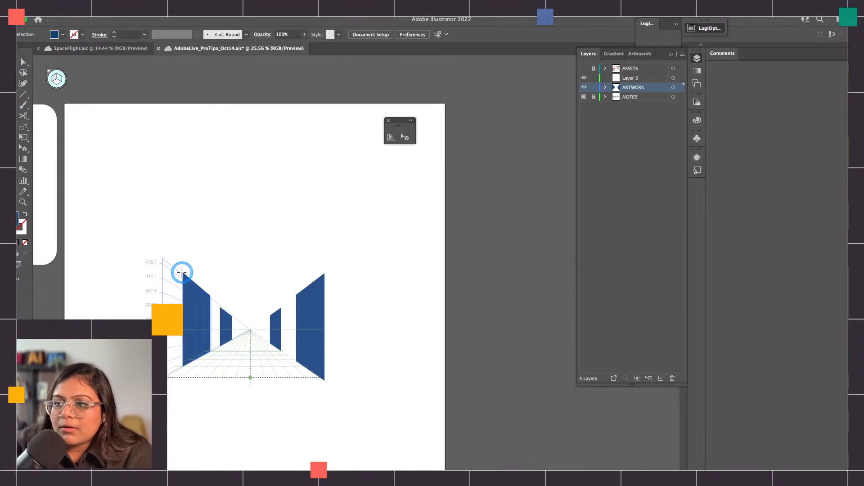
Draw a flat rectangle about 125 by 397 px against the tall left rectangle's outer edge, and reactivate the left plane
left_click_drag(177, 326, 153, 365)
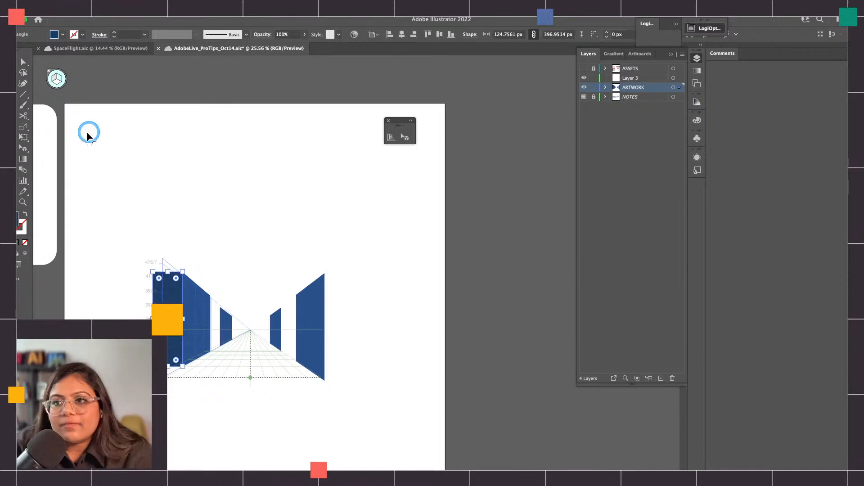
left_click(54, 78)
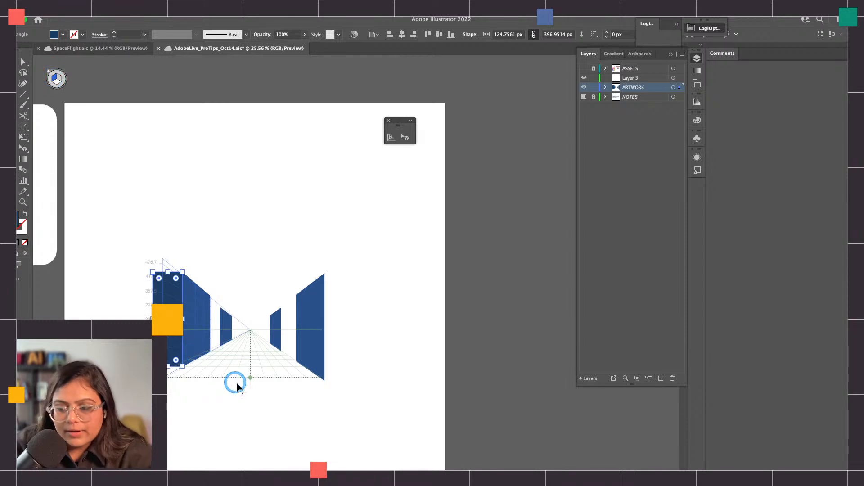
Recolour the flat rectangle with the adjacent perspective rectangle's blue using the Eyedropper, and undo the change
key("i")
left_click(202, 302)
key("v")
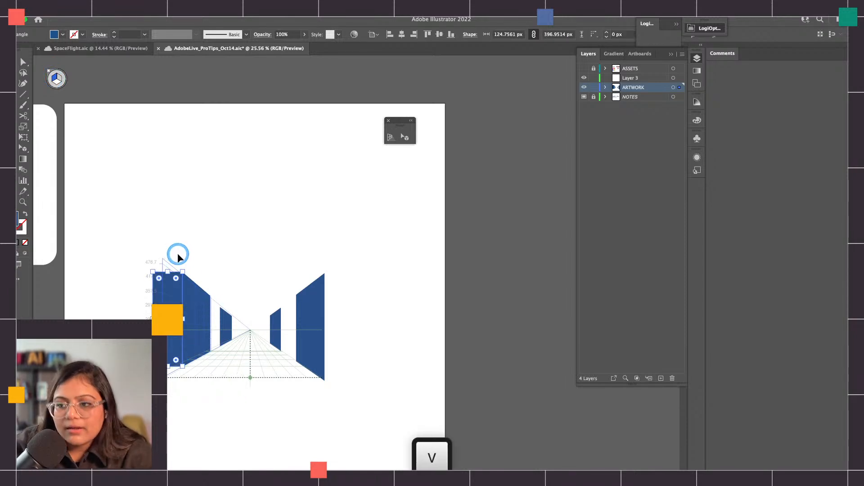
key("super+z")
key("super+z")
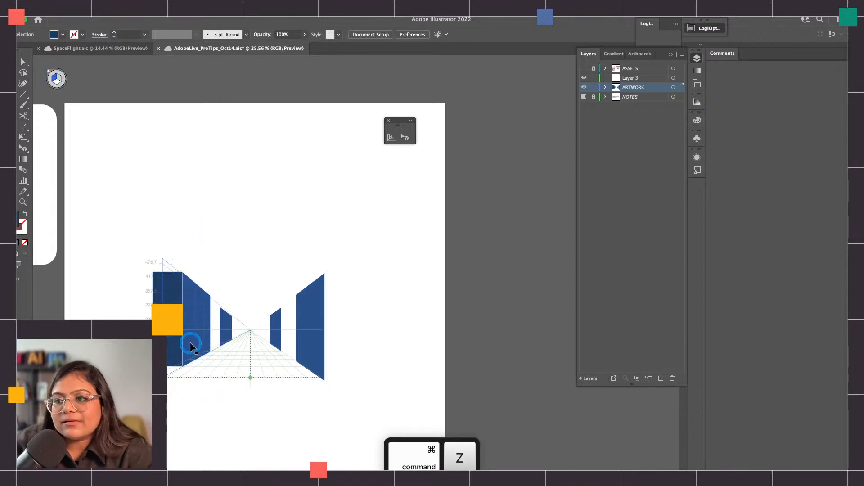
Try to attach the dark flat rectangle to the left plane with the Perspective Selection tool, undo the move, and deselect
scroll(190, 346, "up", 5)
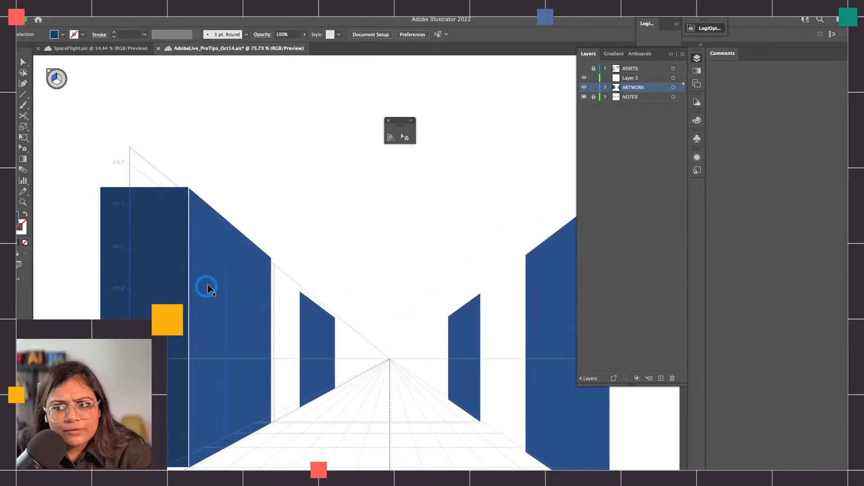
left_click(403, 137)
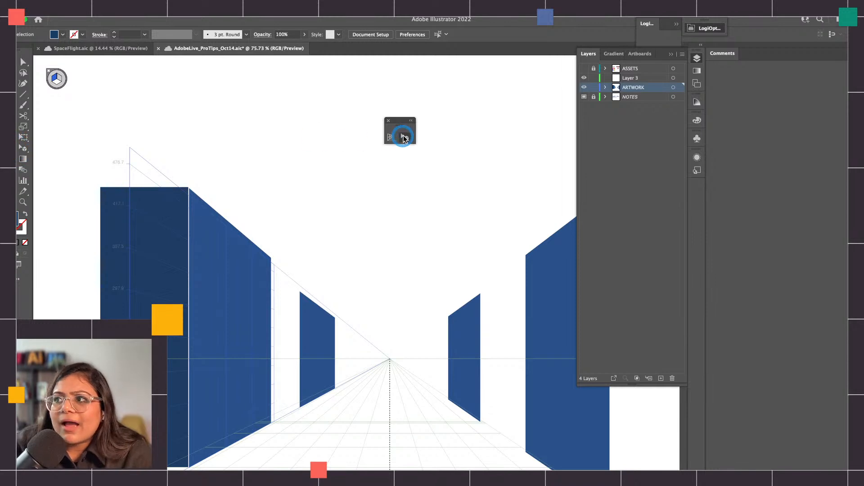
left_click(177, 197)
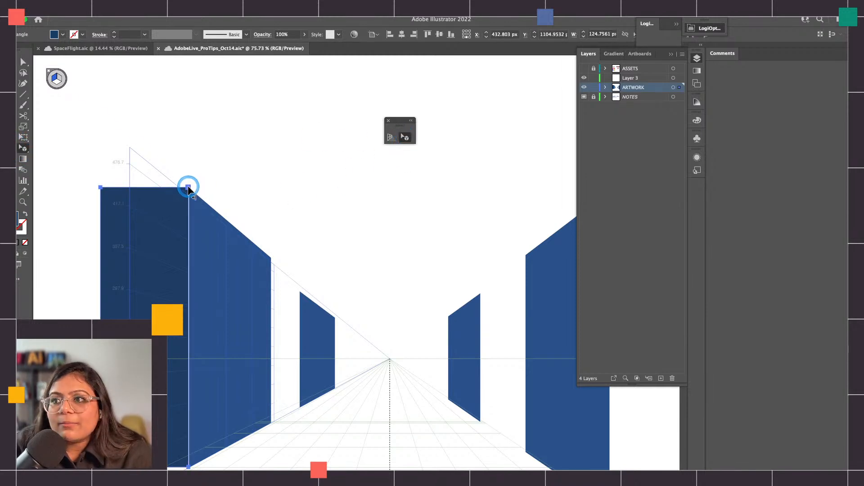
left_click_drag(189, 191, 181, 195)
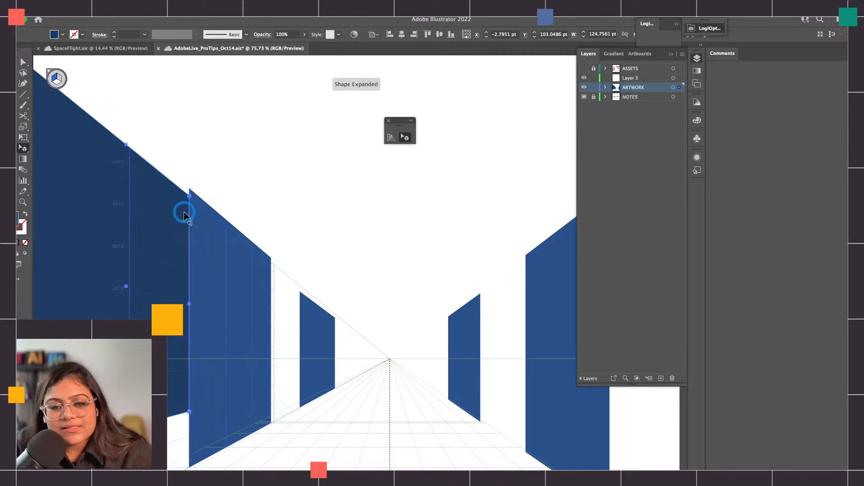
scroll(185, 209, "down", 5)
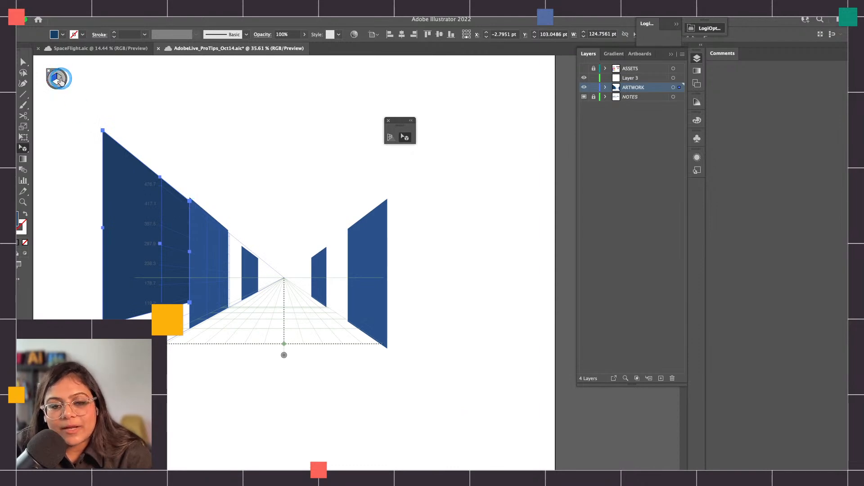
key("super+z")
key("c")
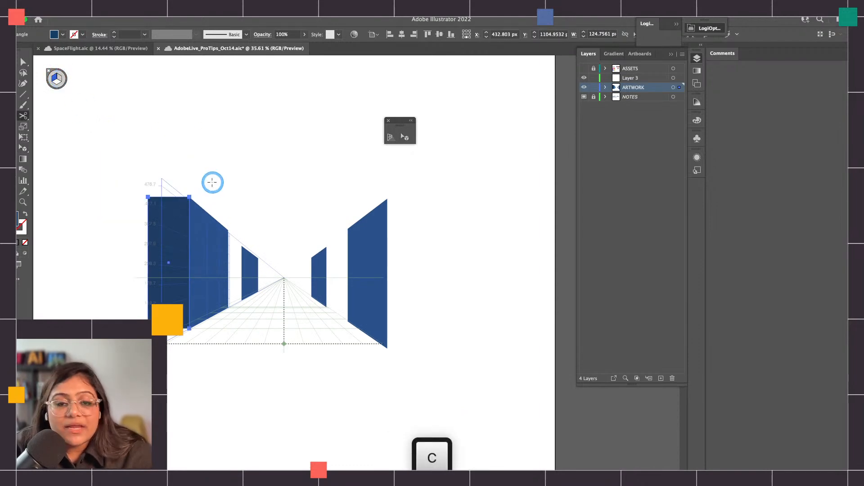
key("v")
left_click(213, 168)
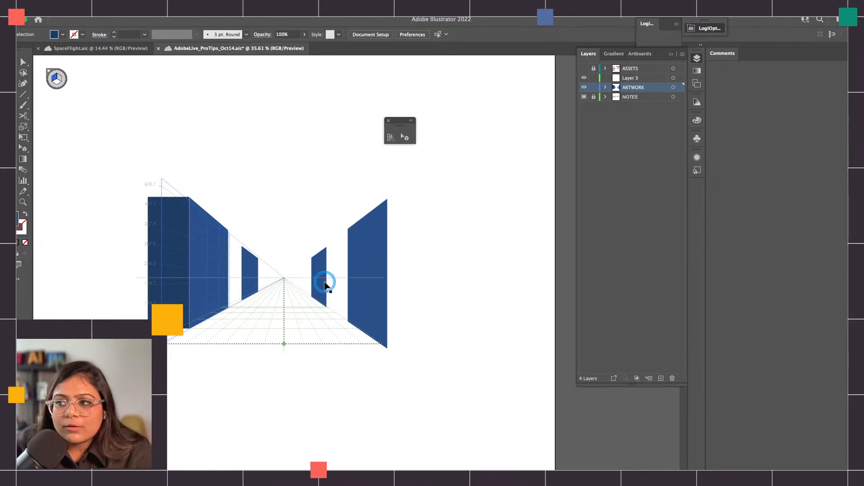
Try to duplicate the tall rectangle on the right side outward in perspective with the Perspective Selection tool
left_click(359, 277)
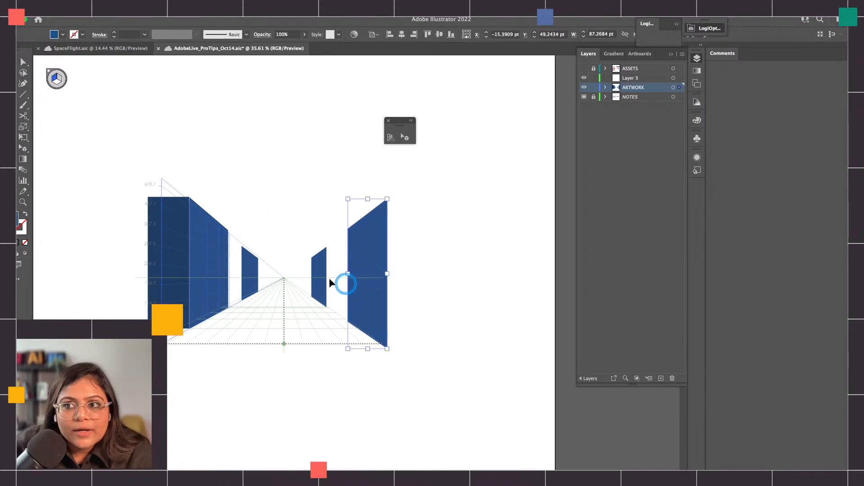
left_click(404, 137)
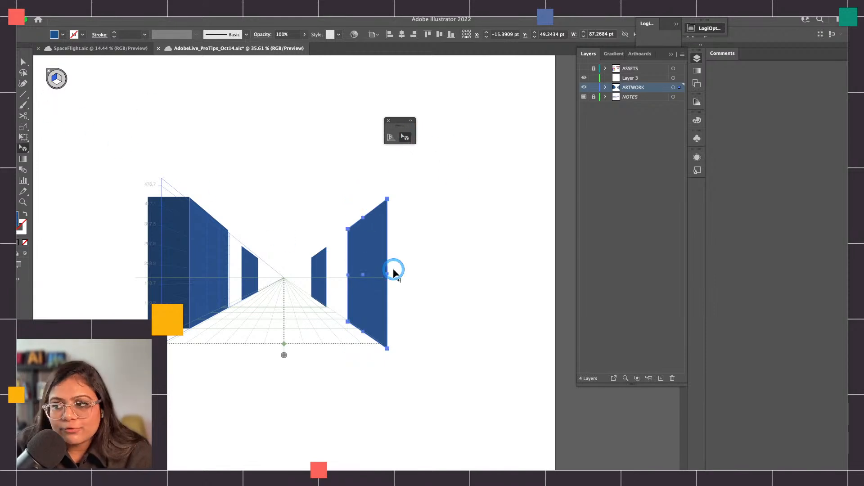
key("alt")
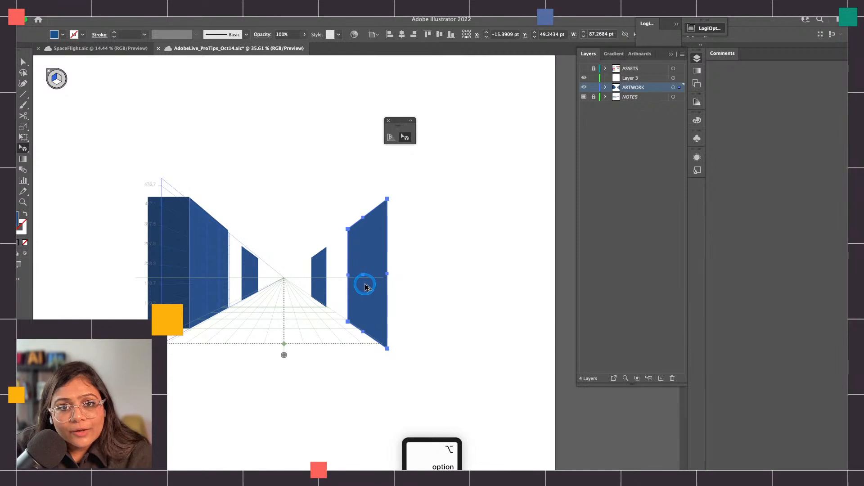
left_click_drag(368, 275, 444, 268)
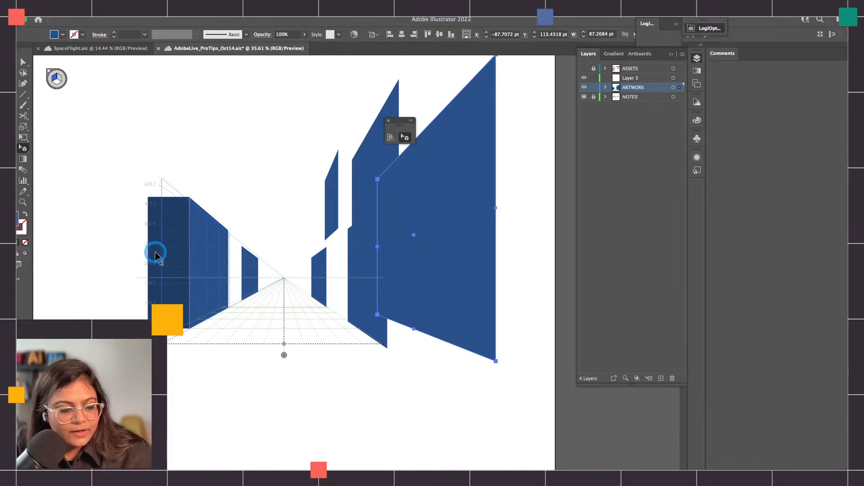
Undo the perspective duplicates and the earlier dark flat rectangle beside the left wall
key("super+z")
key("super+z")
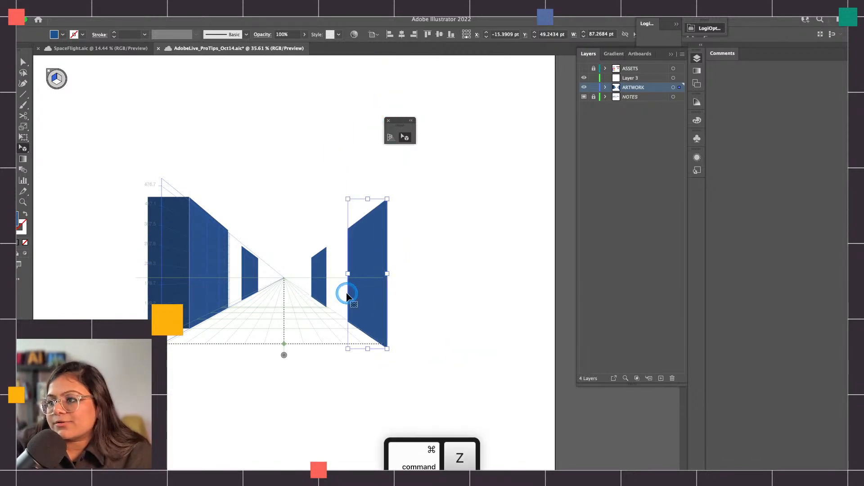
key("super+z")
key("v")
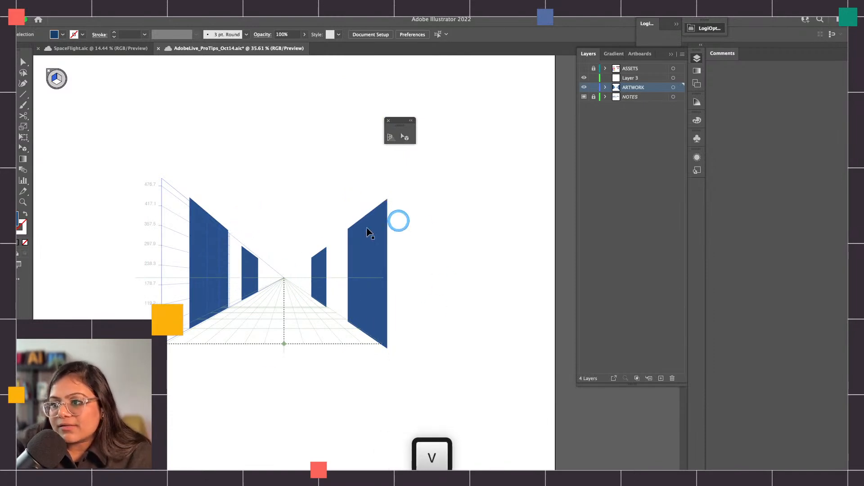
Activate the horizontal plane and draw a dark blue floor rectangle about 655 pt wide from the grid's front edge towards the vanishing point
left_click(55, 81)
left_click(41, 141)
left_click(405, 137)
left_click(58, 80)
left_click(208, 285)
key("m")
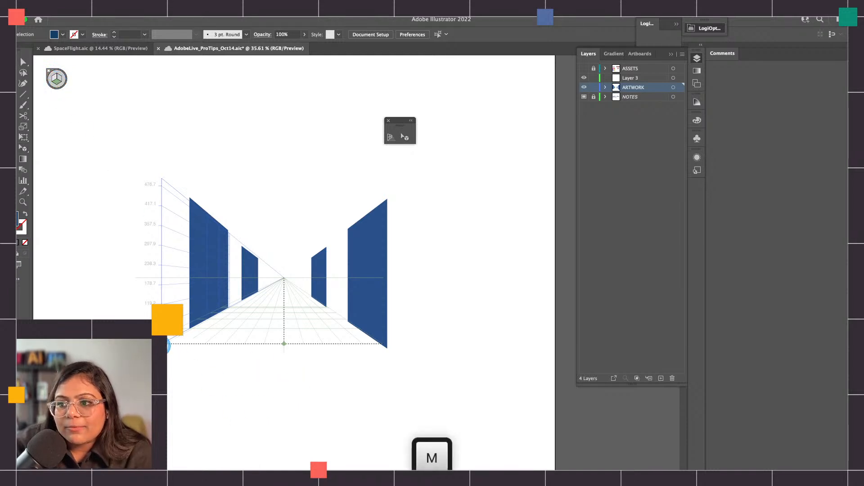
left_click_drag(199, 339, 285, 280)
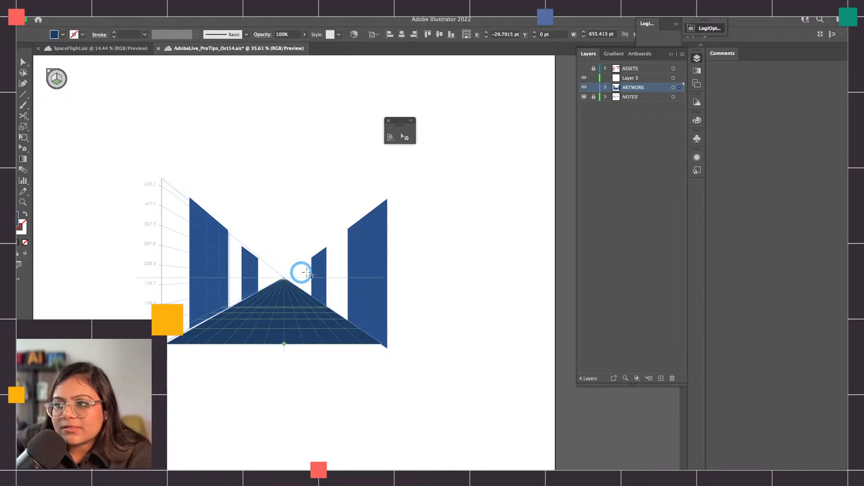
Extend the floor rectangle's far edge up to the vanishing point with the Perspective Selection tool
scroll(217, 282, "up", 5)
scroll(392, 292, "right", 2)
scroll(381, 266, "up", 3)
scroll(381, 264, "up", 1)
left_click(405, 137)
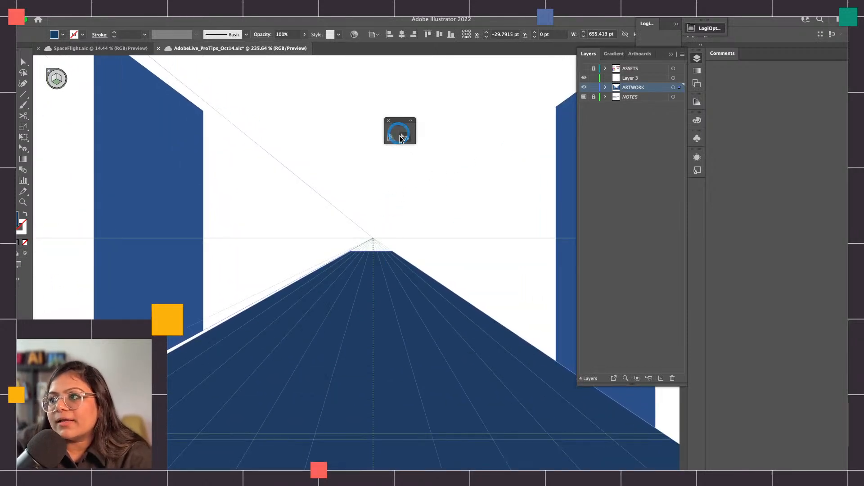
left_click_drag(371, 254, 371, 236)
scroll(377, 273, "down", 4)
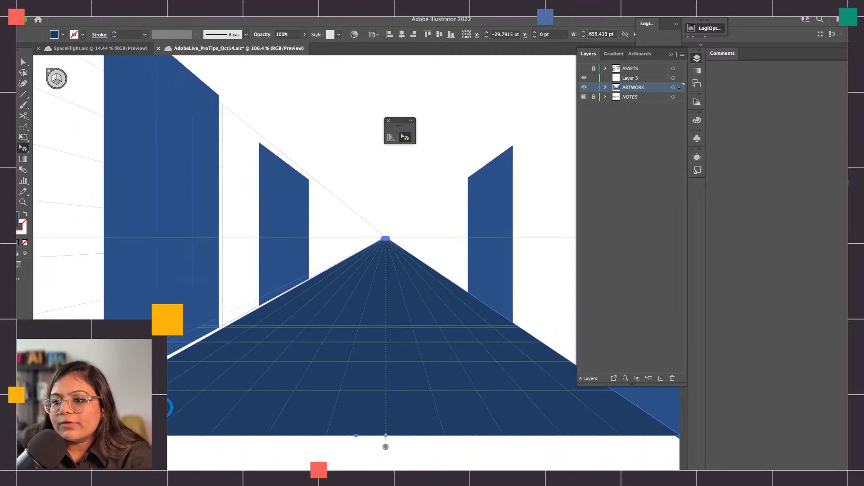
Deselect the floor rectangle and hide the perspective grid
scroll(175, 405, "down", 1)
scroll(176, 405, "left", 1)
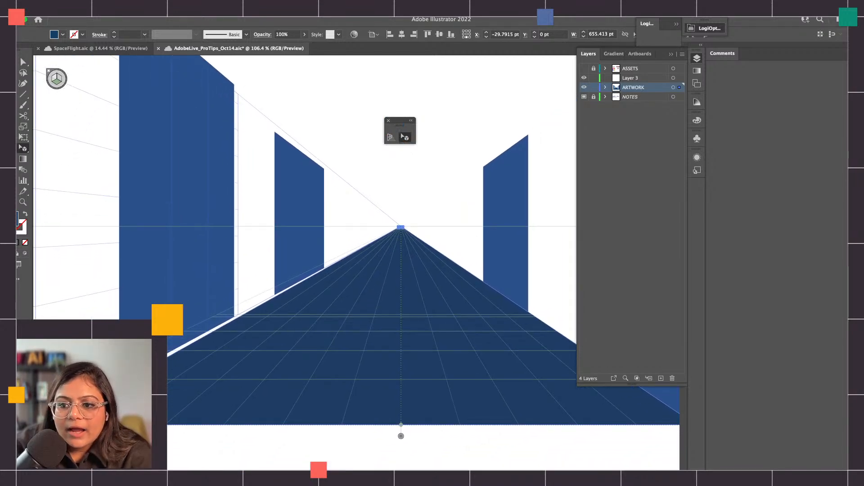
scroll(324, 225, "left", 3)
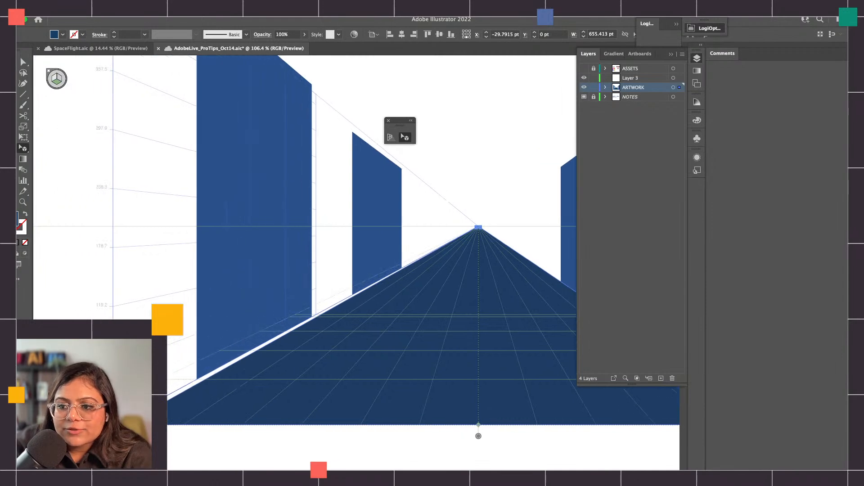
left_click(194, 457)
scroll(194, 455, "down", 5)
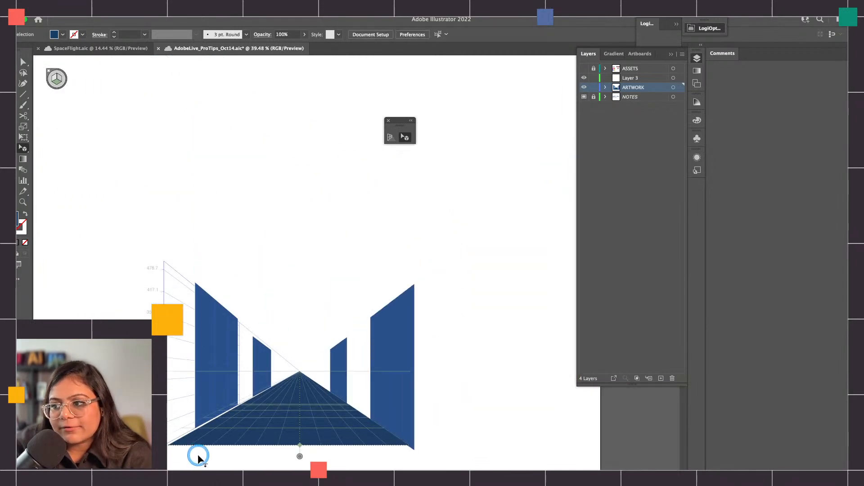
key("Escape")
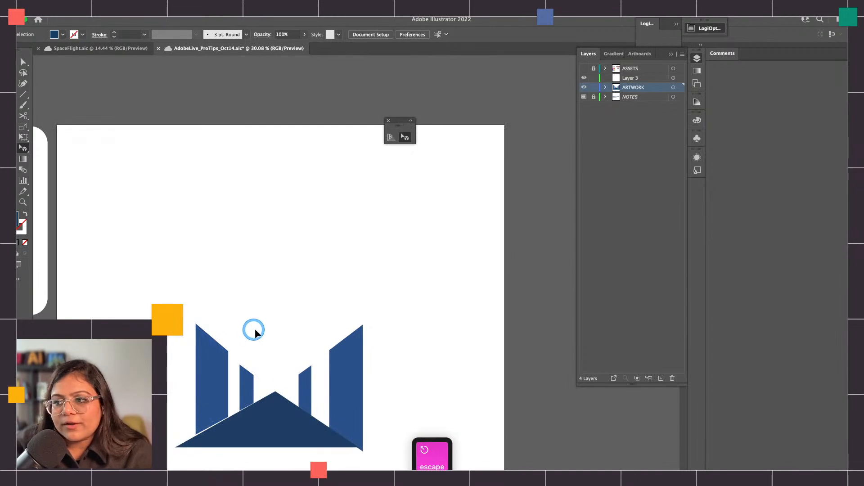
Check the one point perspective sample in SpaceFlight.aic, and delete all the blue practice shapes in AdobeLive_ProTips_Oct14.aic
left_click(113, 49)
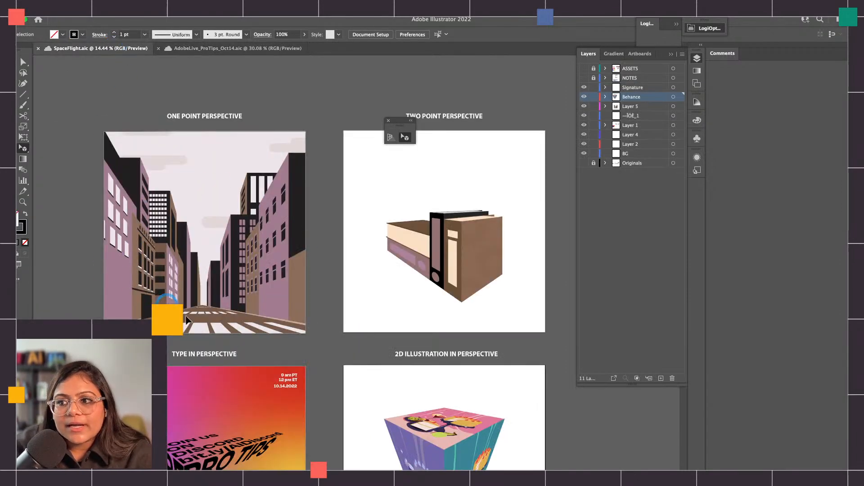
left_click(223, 48)
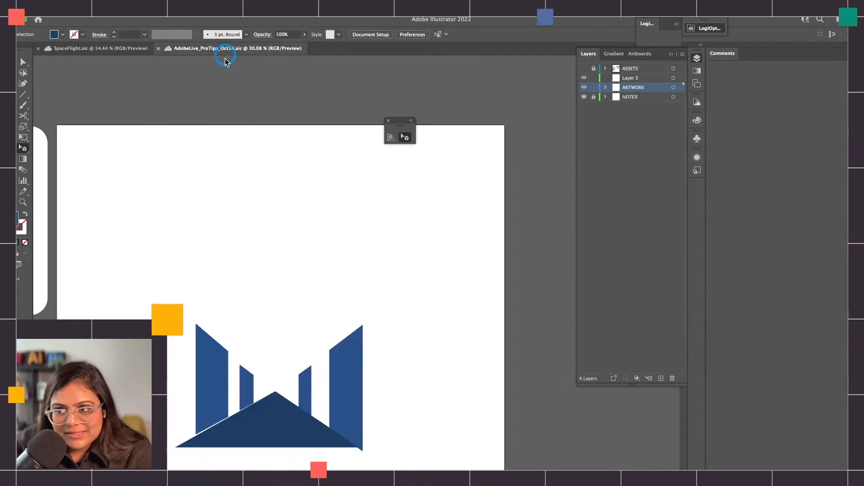
key("v")
left_click_drag(152, 292, 372, 457)
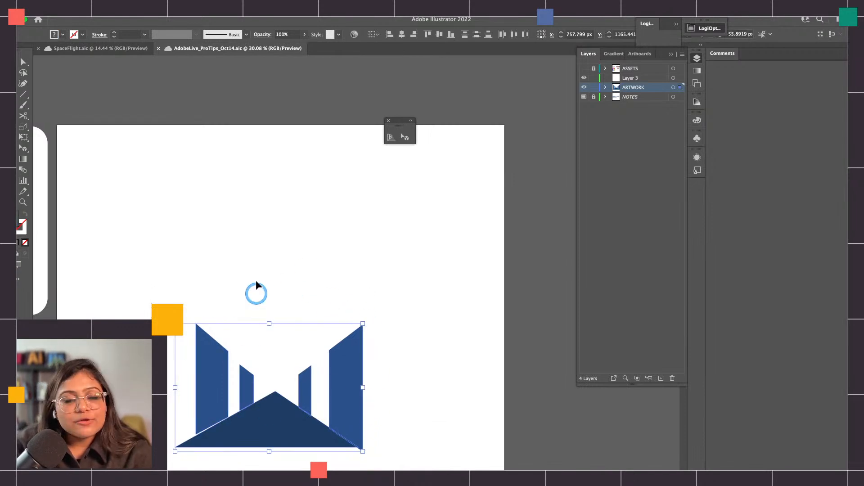
key("Delete")
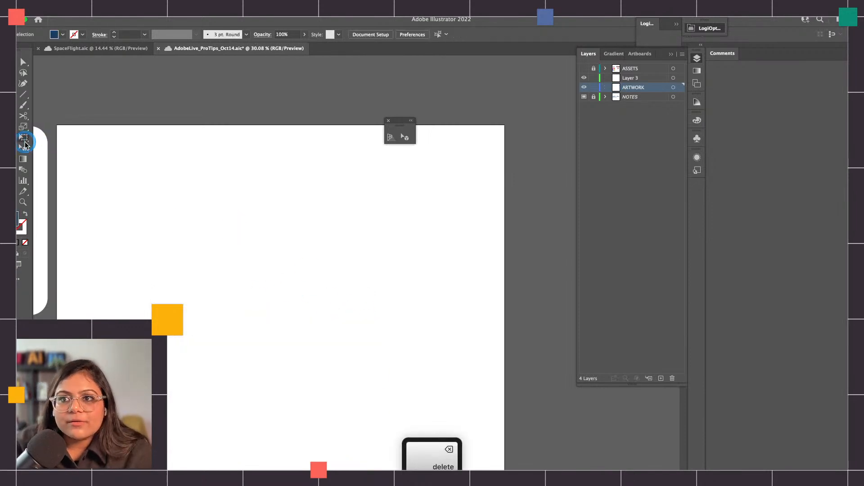
Show the perspective grid again and switch it to the two point preset [2P-Normal View]
left_click(391, 137)
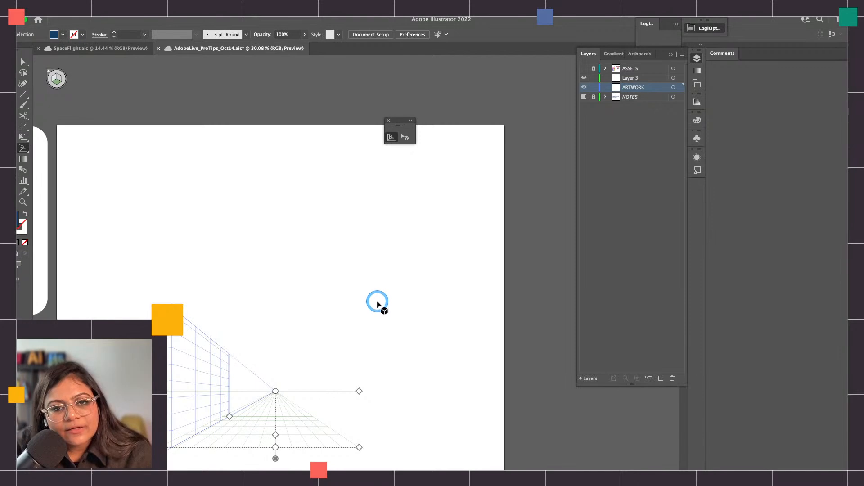
left_click(202, 9)
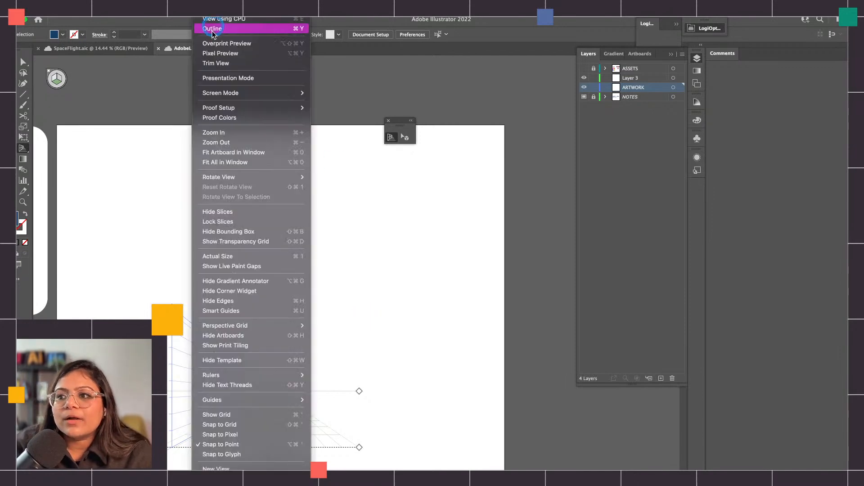
mouse_move(273, 376)
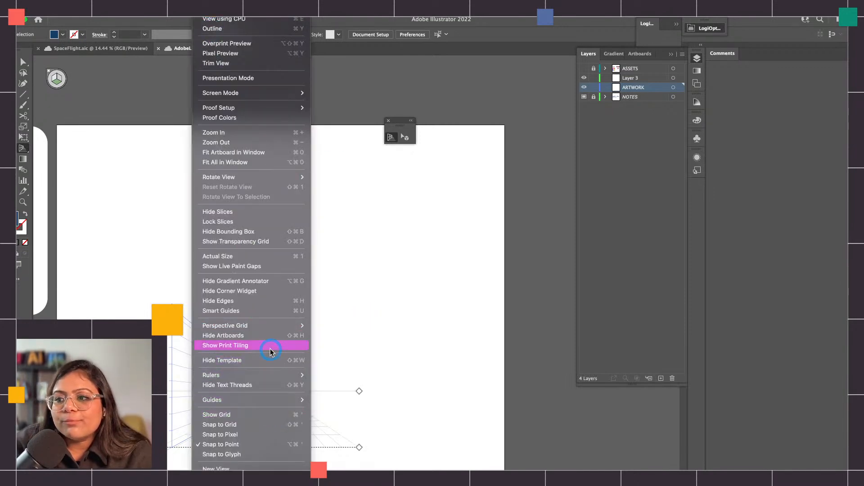
mouse_move(270, 328)
mouse_move(359, 410)
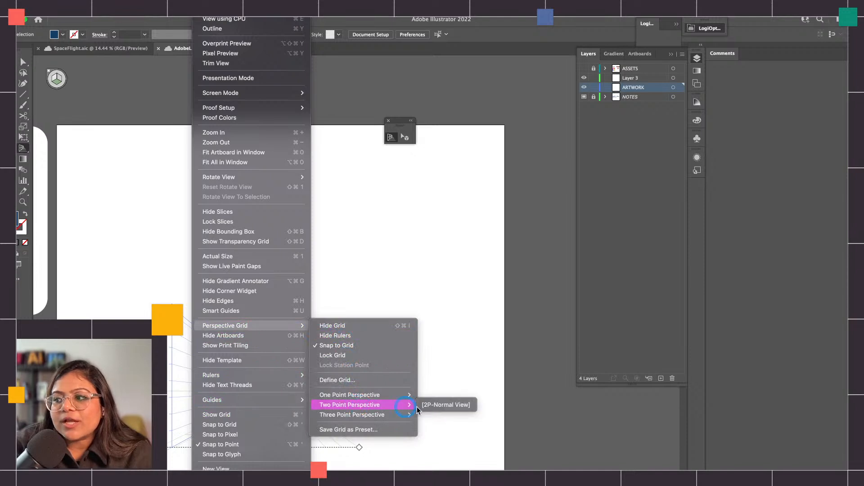
left_click(443, 406)
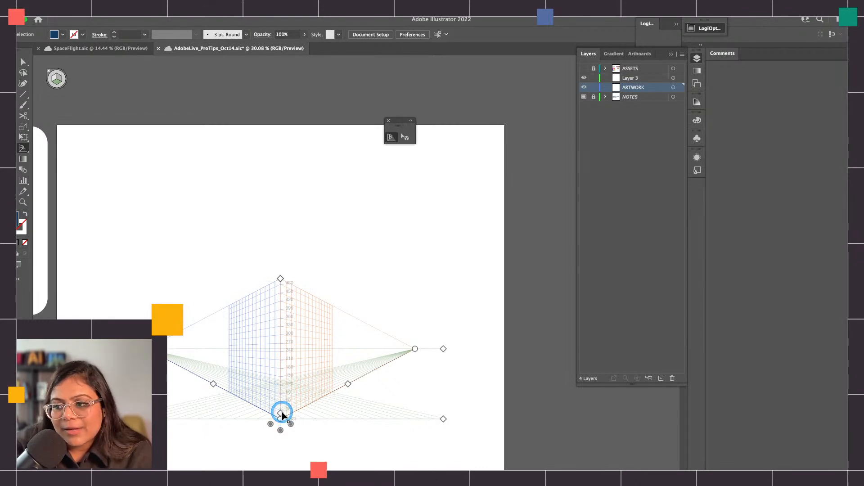
scroll(289, 383, "down", 3)
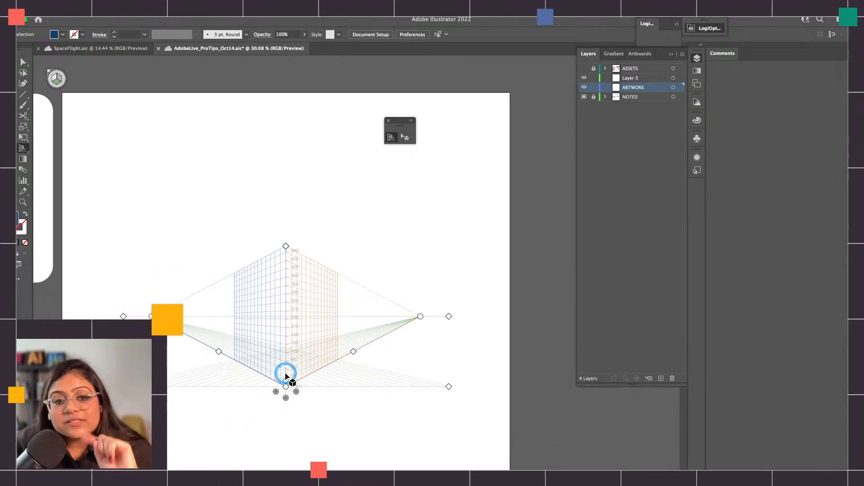
Examine the two point perspective book illustration in SpaceFlight.aic and compare it with the two point grid in AdobeLive_ProTips_Oct14.aic
left_click(122, 48)
scroll(330, 246, "right", 3)
scroll(333, 248, "up", 4)
scroll(364, 264, "right", 2)
scroll(360, 261, "up", 1)
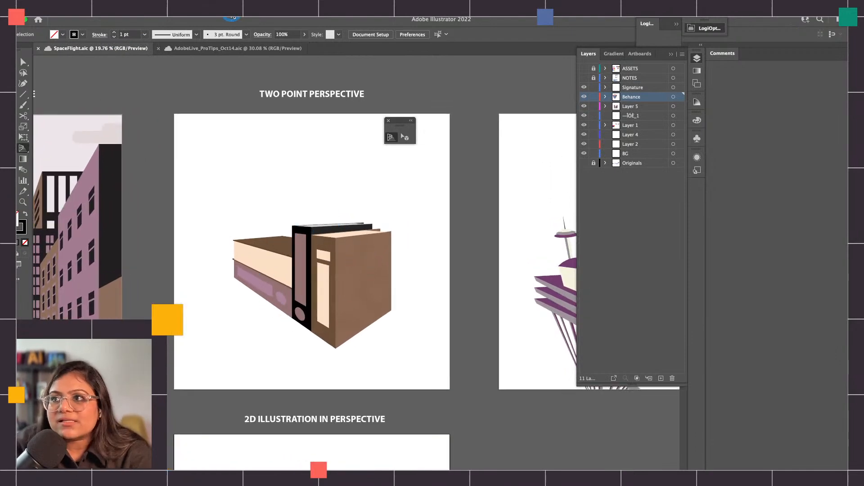
left_click(221, 48)
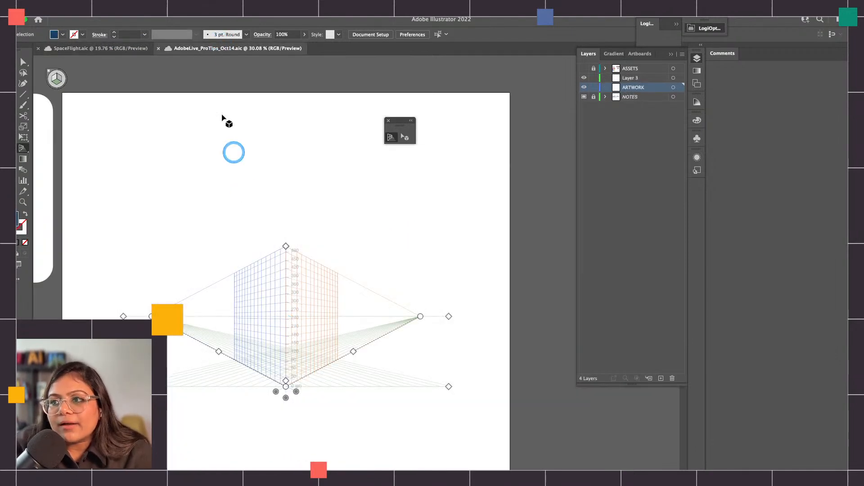
left_click(103, 48)
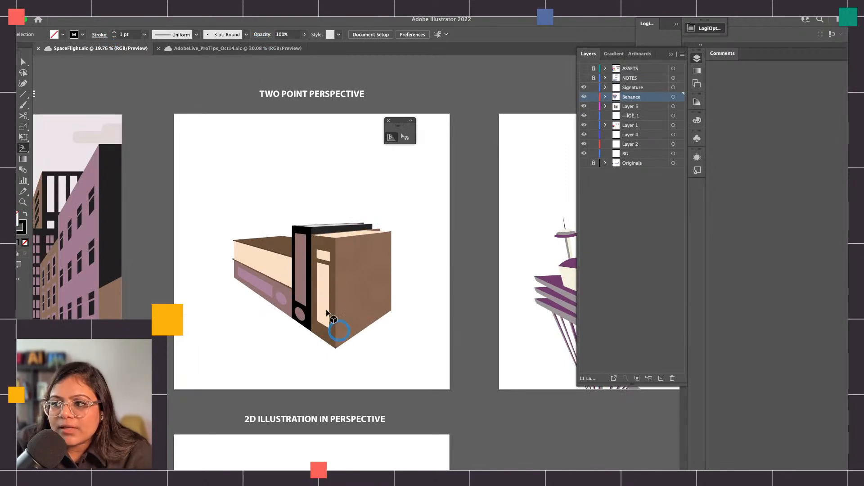
left_click(198, 48)
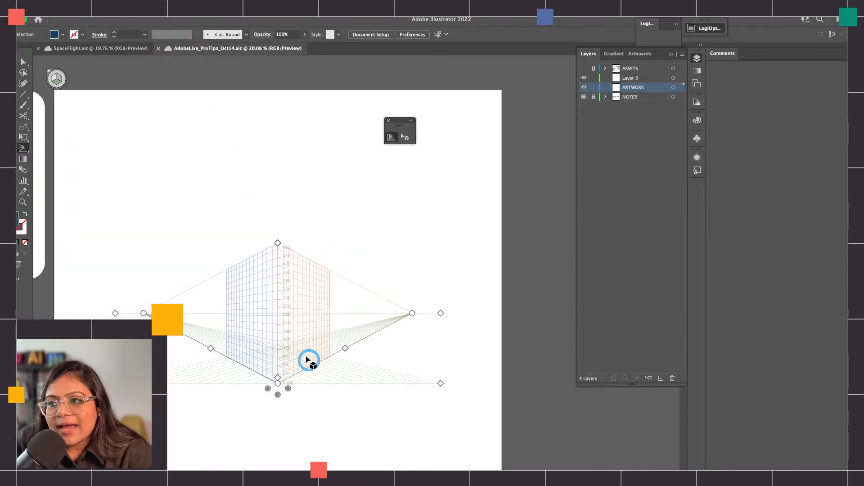
scroll(297, 354, "right", 1)
scroll(276, 340, "up", 2)
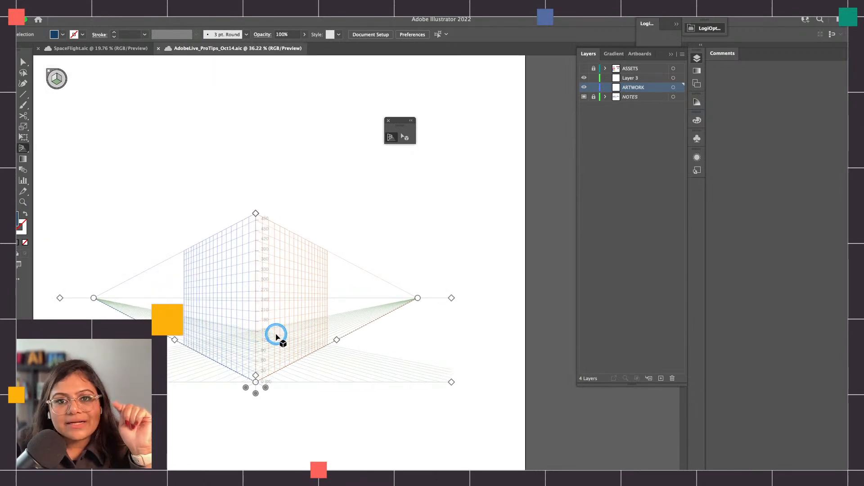
left_click(404, 138)
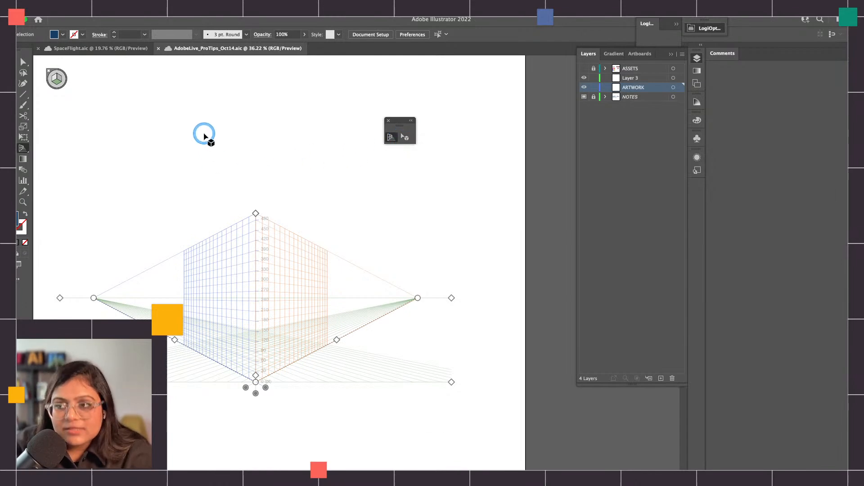
key("m")
left_click_drag(131, 82, 249, 130)
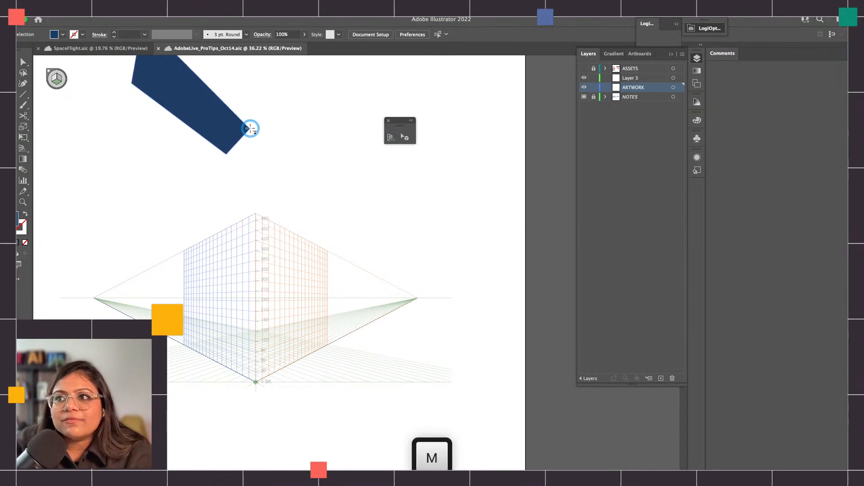
key("super+z")
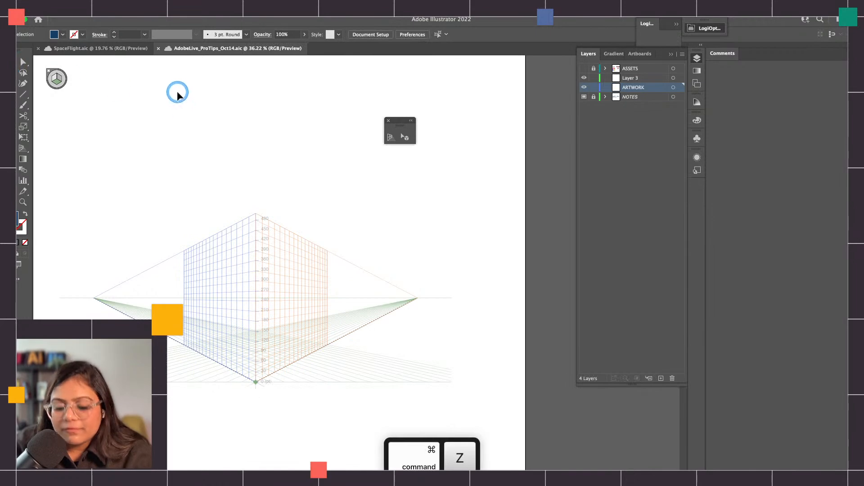
key("m")
left_click_drag(172, 91, 226, 329)
key("super+z")
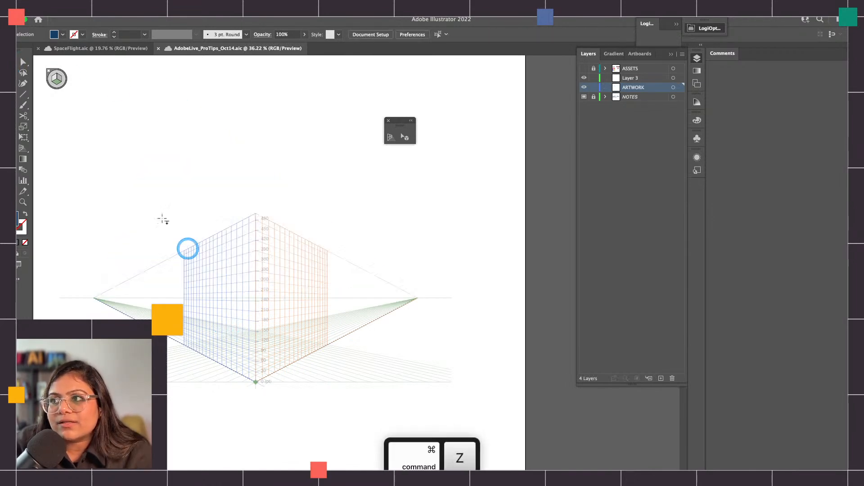
Hide the perspective grid and draw three flat dark blue rectangles in a row across the upper artboard, the last about 227 by 239 px
left_click(22, 62)
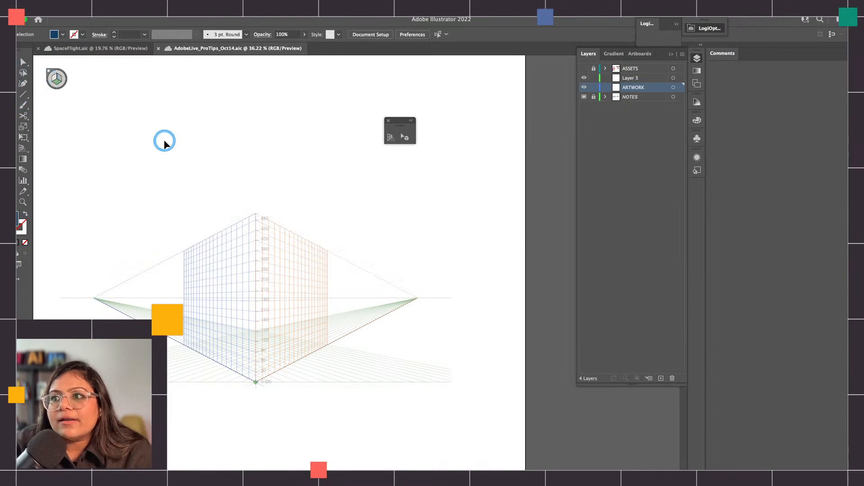
key("super+shift+i")
key("m")
mouse_move(72, 75)
left_mouse_down()
mouse_move(137, 168)
mouse_move(164, 165)
left_mouse_up()
left_click_drag(198, 77, 273, 153)
left_click_drag(286, 76, 363, 157)
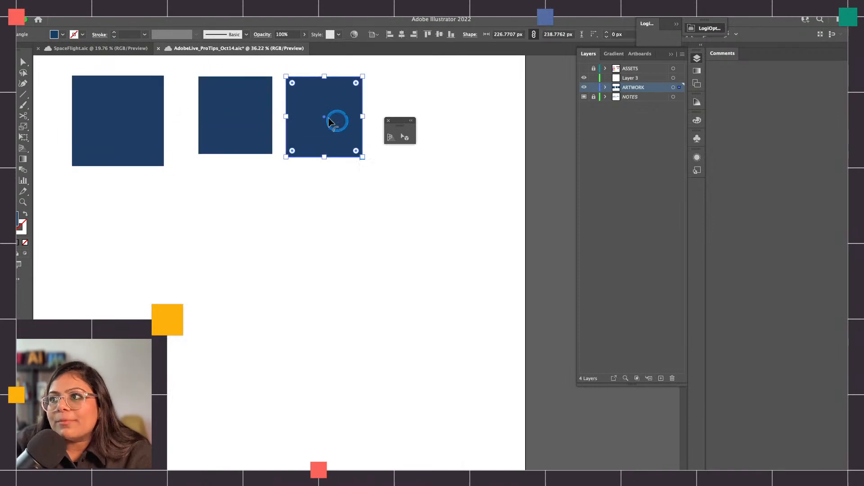
Change the fill of the third flat rectangle to a light purple, #b075c6
double_click(18, 220)
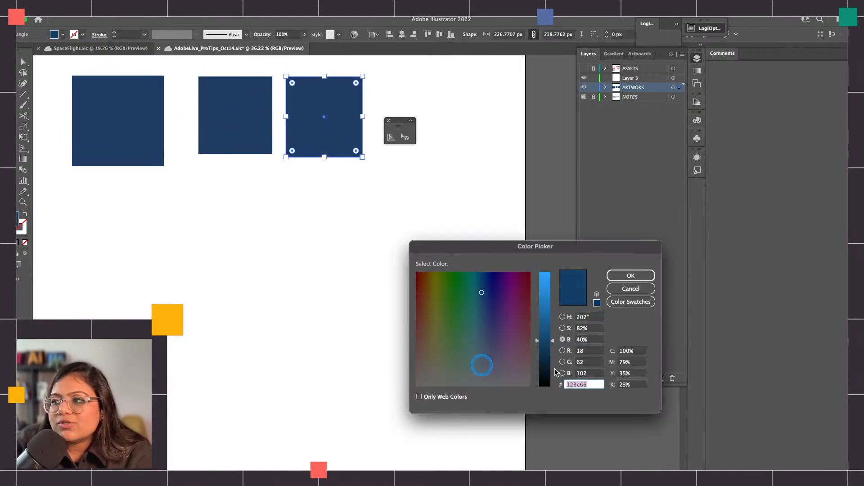
left_click(562, 328)
mouse_move(416, 302)
left_mouse_down()
mouse_move(514, 290)
mouse_move(507, 297)
mouse_move(546, 314)
mouse_move(547, 340)
left_mouse_up()
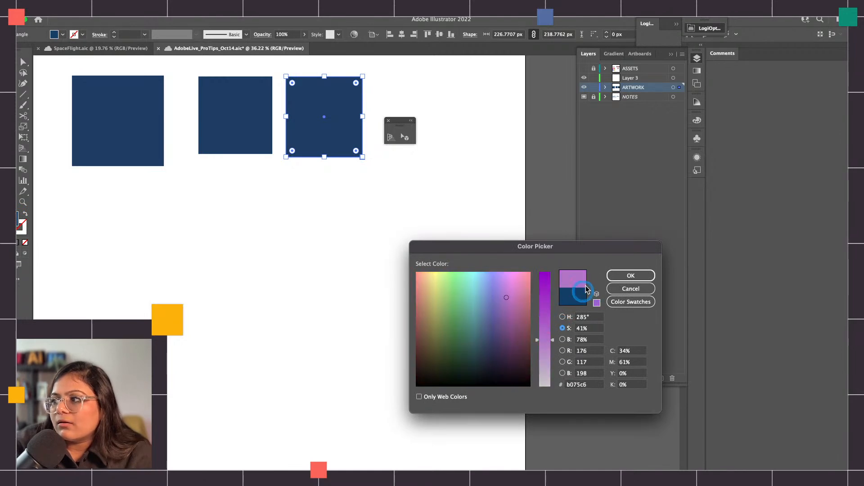
left_click(631, 275)
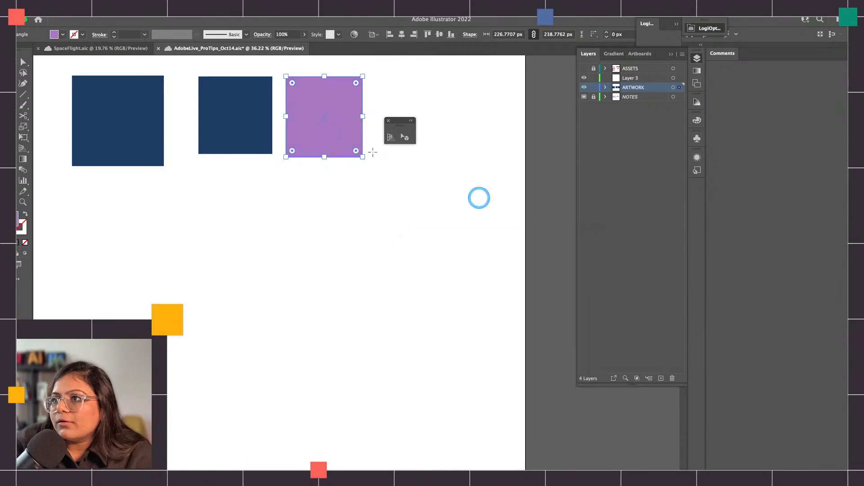
Apply the third rectangle's light purple fill to the first and second rectangles with the Eyedropper tool
left_click(261, 121)
left_click(408, 269)
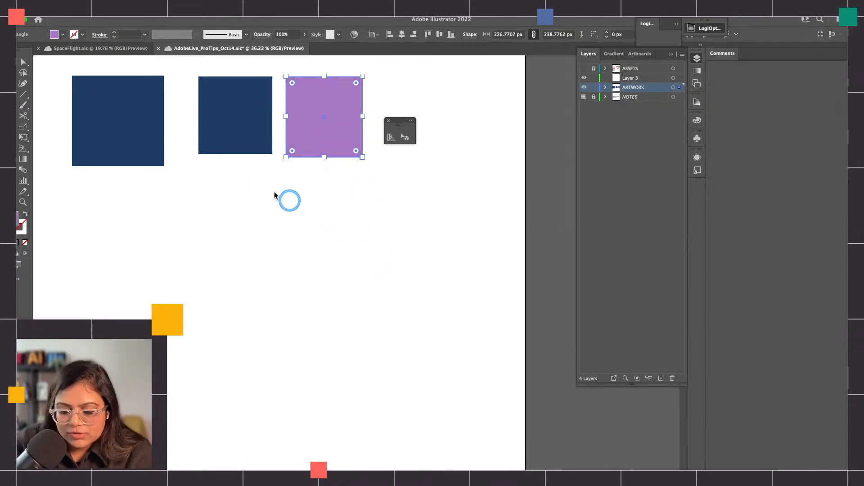
key("v")
left_click(247, 178)
key("i")
left_click(241, 118, "alt")
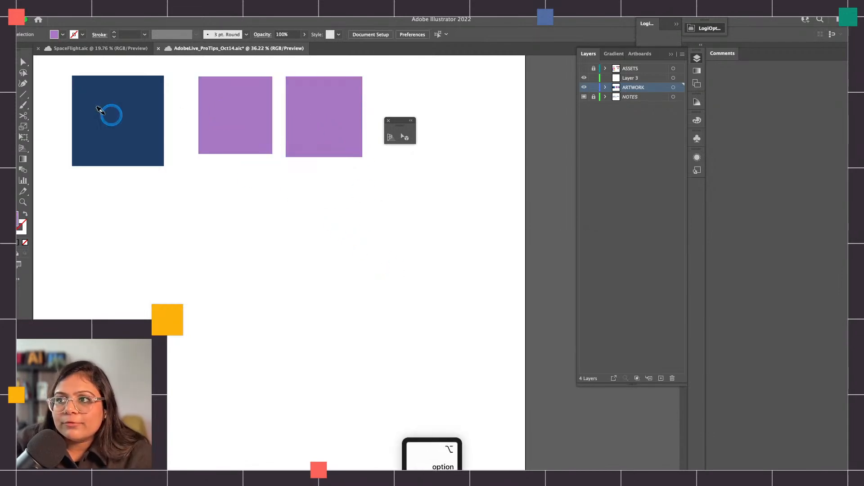
left_click(111, 112, "alt")
Darken the middle rectangle's fill to #734f84 by lowering its brightness to 52%
key("v")
left_click(237, 118)
double_click(20, 220)
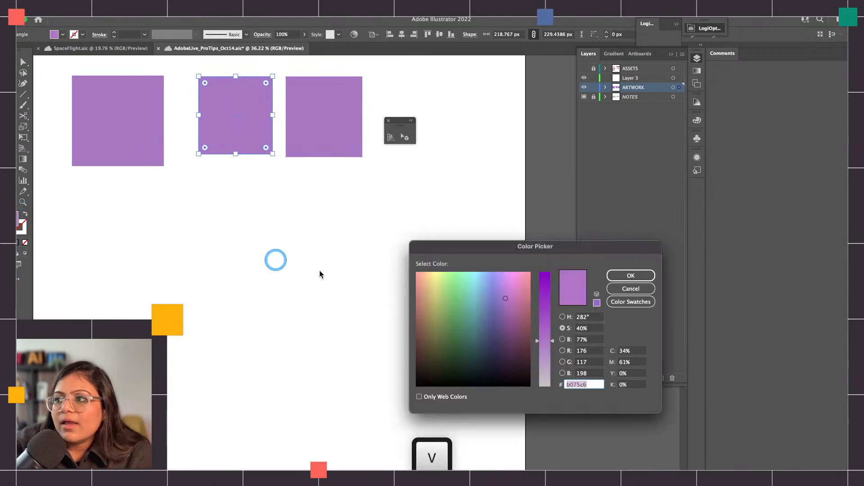
left_click(562, 340)
left_click(552, 328)
left_click(609, 277)
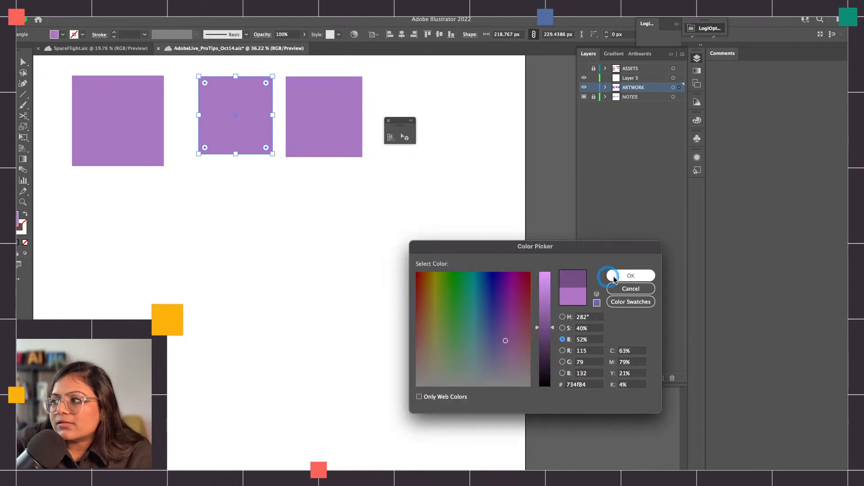
left_click(245, 109)
Fill the first, largest rectangle with light grey #c4c2c0, deselect it and show the perspective grid again
left_click(94, 110)
double_click(20, 221)
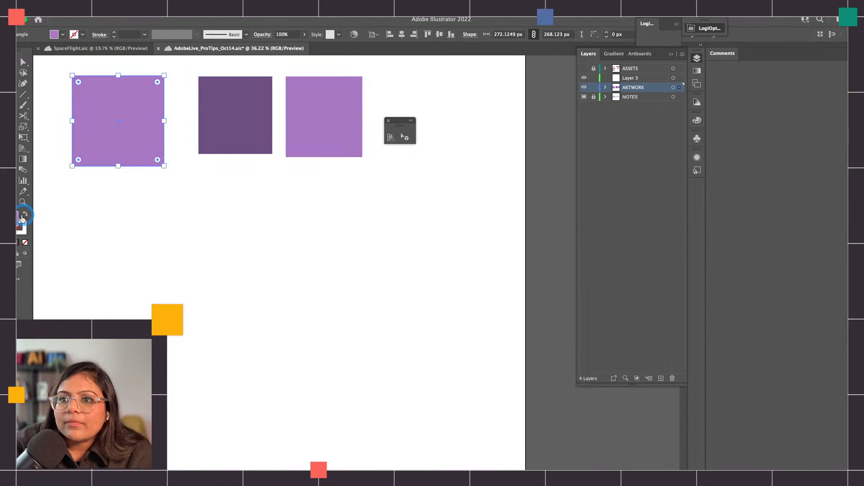
mouse_move(452, 372)
left_mouse_down()
mouse_move(436, 358)
mouse_move(427, 383)
left_mouse_up()
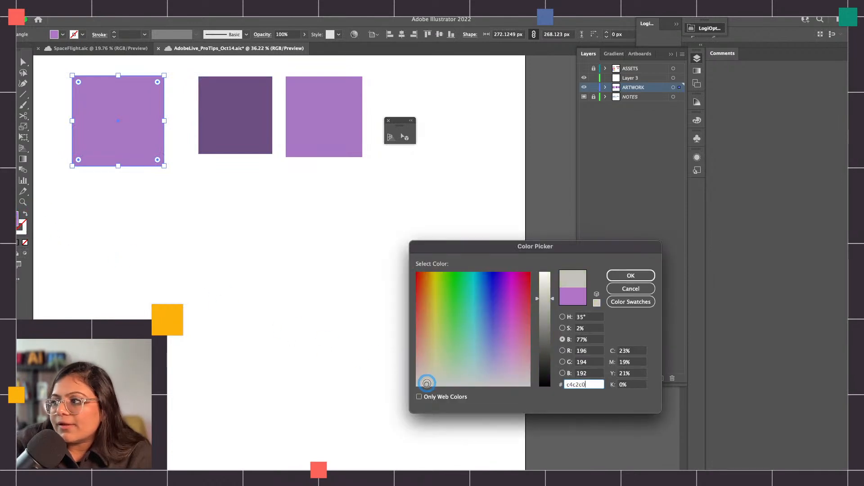
left_click(614, 276)
left_click(490, 150)
key("super+shift+i")
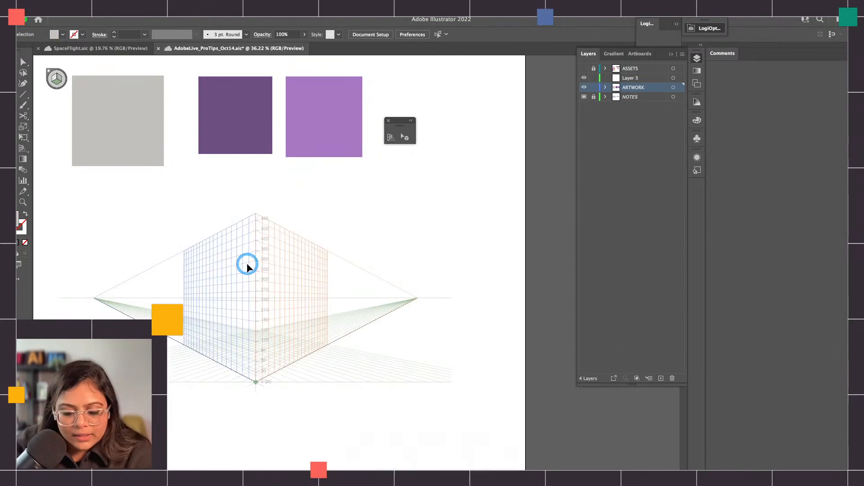
Move the light purple rectangle onto the horizontal ground plane of the two point grid with the Perspective Selection tool
left_click(405, 136)
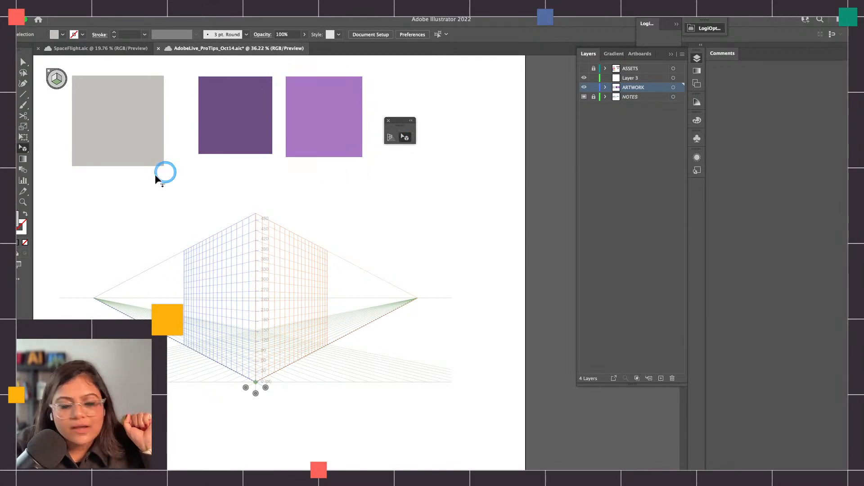
left_click_drag(280, 142, 296, 262)
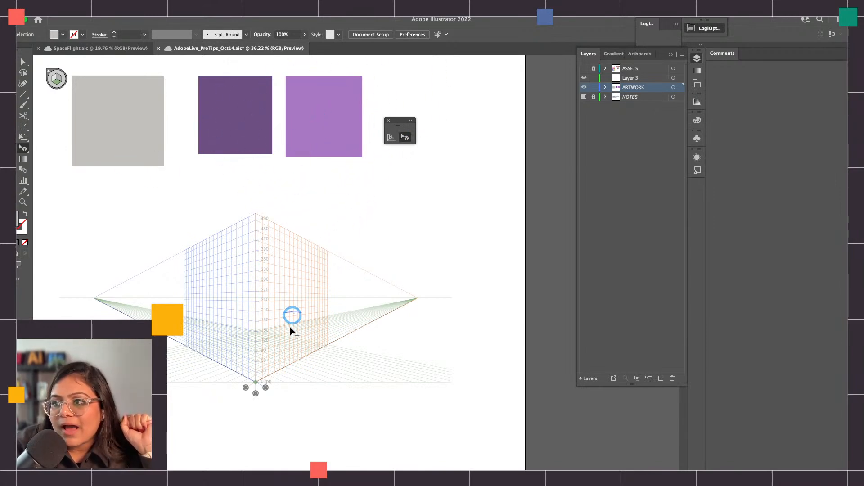
left_click_drag(260, 357, 288, 345)
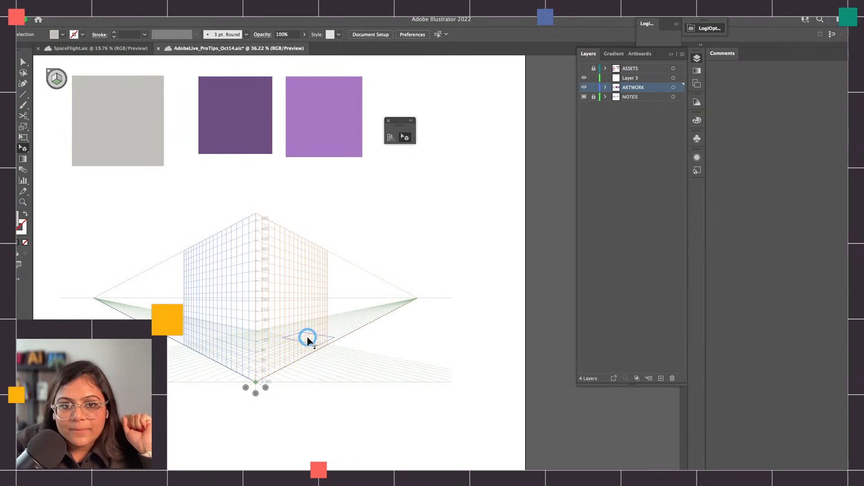
left_click_drag(300, 341, 293, 343)
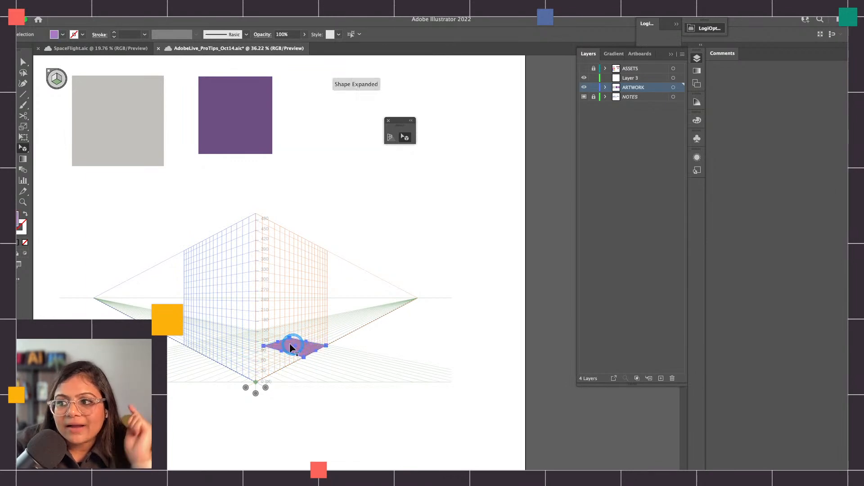
scroll(60, 84, "up", 5)
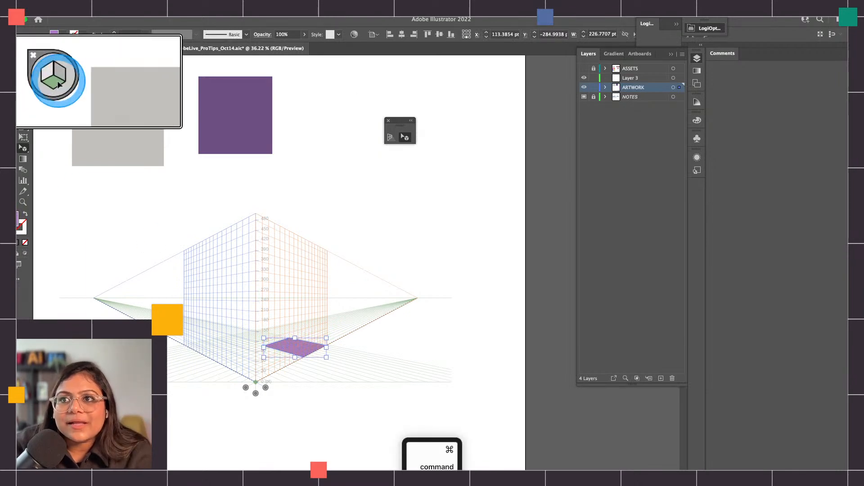
scroll(60, 83, "down", 10)
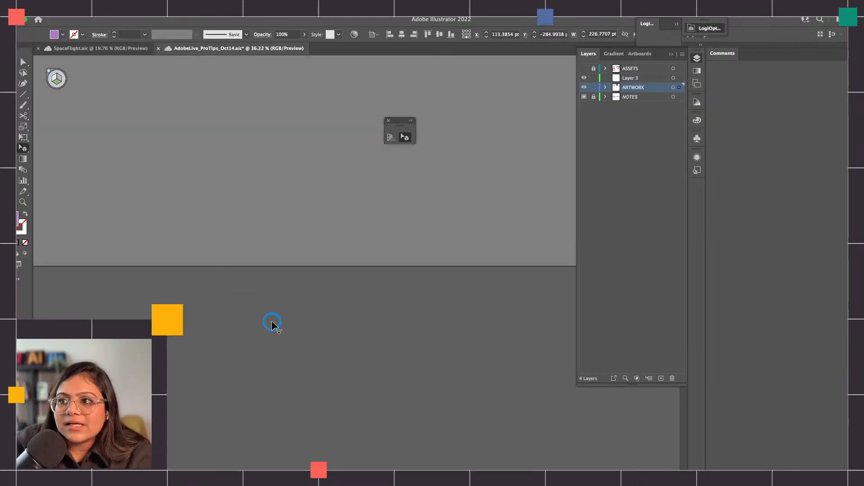
scroll(269, 321, "down", 3)
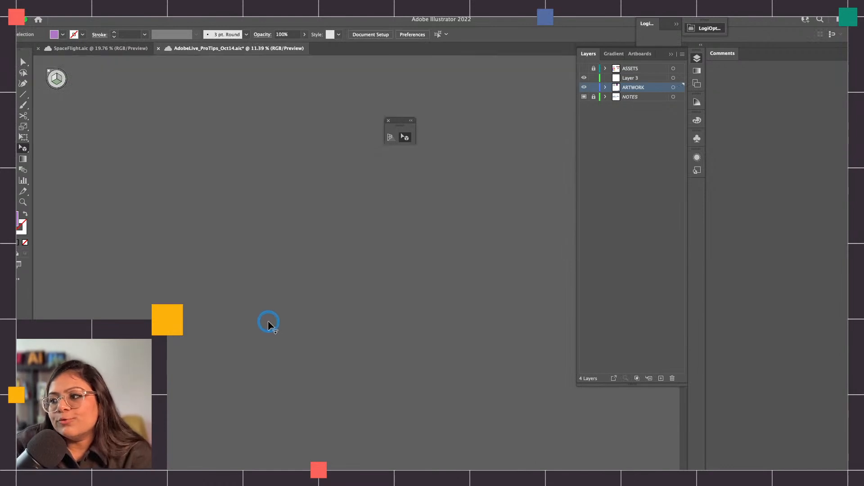
scroll(267, 321, "down", 8)
scroll(258, 389, "up", 3)
scroll(258, 389, "up", 10)
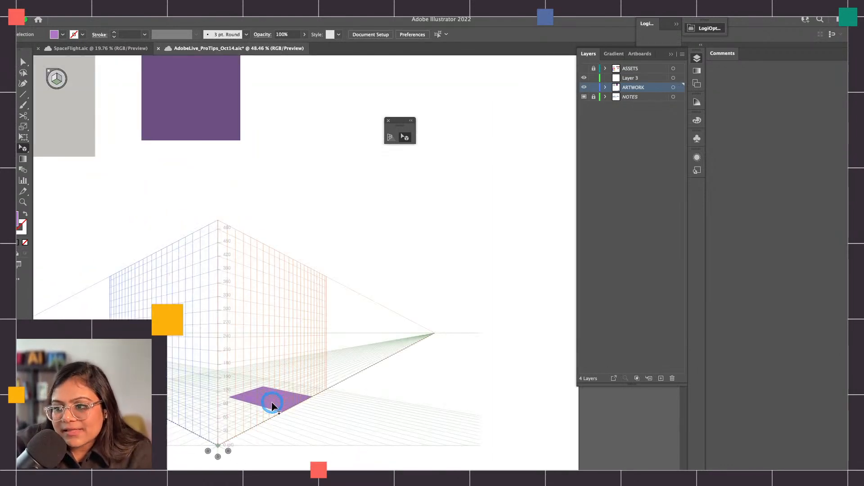
Undo the light purple rectangle's placement on the ground plane and save the document
key("super+z")
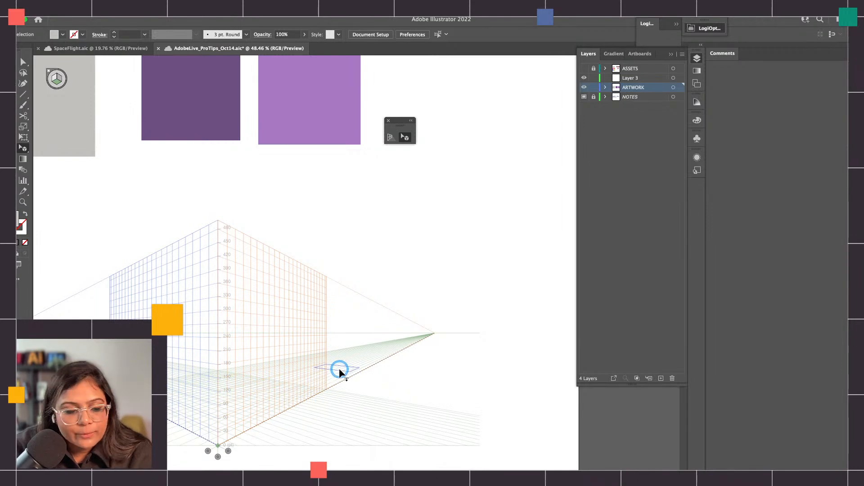
left_click_drag(339, 368, 249, 398)
key("super+z")
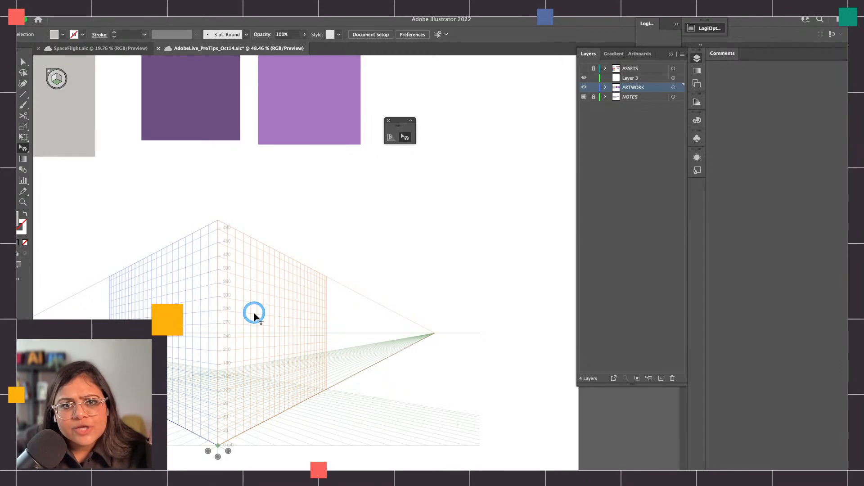
key("super+s")
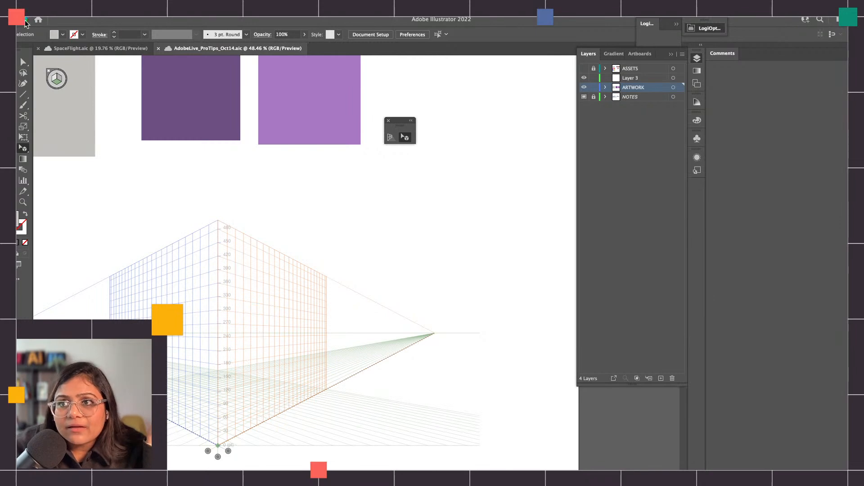
Make the orange right grid plane active and create a 200 by 200 pt rectangle on it
left_click(60, 79)
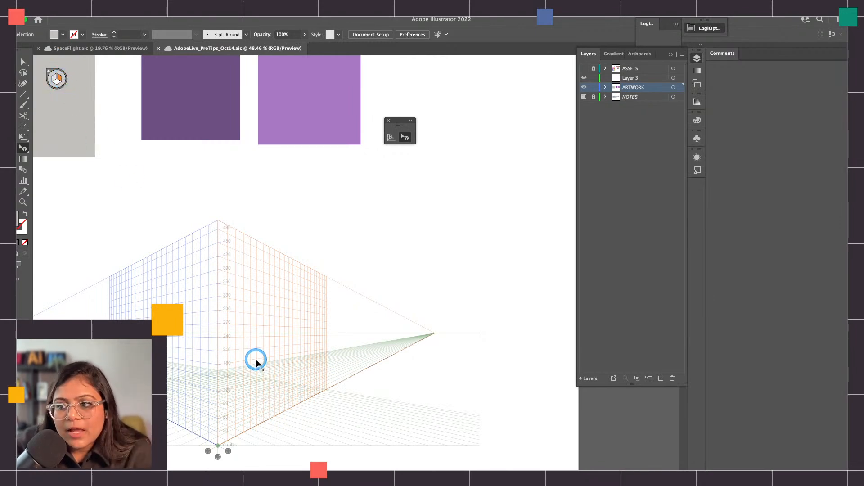
key("m")
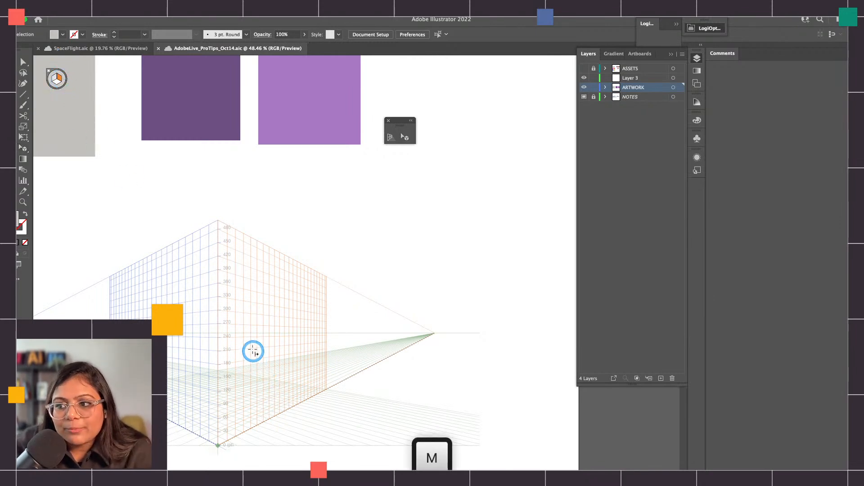
left_click(237, 310)
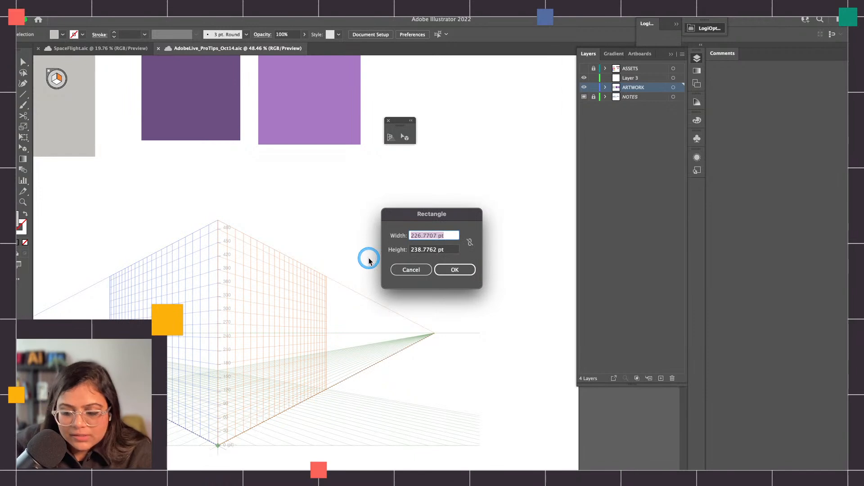
type("200")
key("Tab")
type("200")
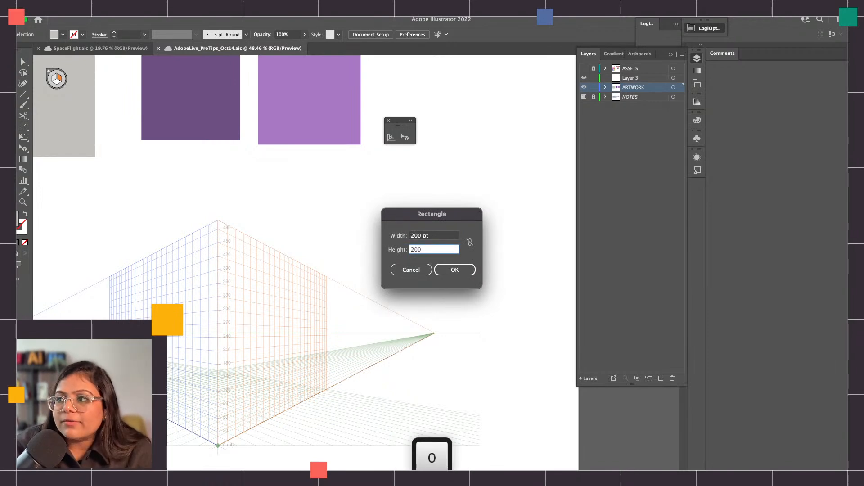
left_click(454, 269)
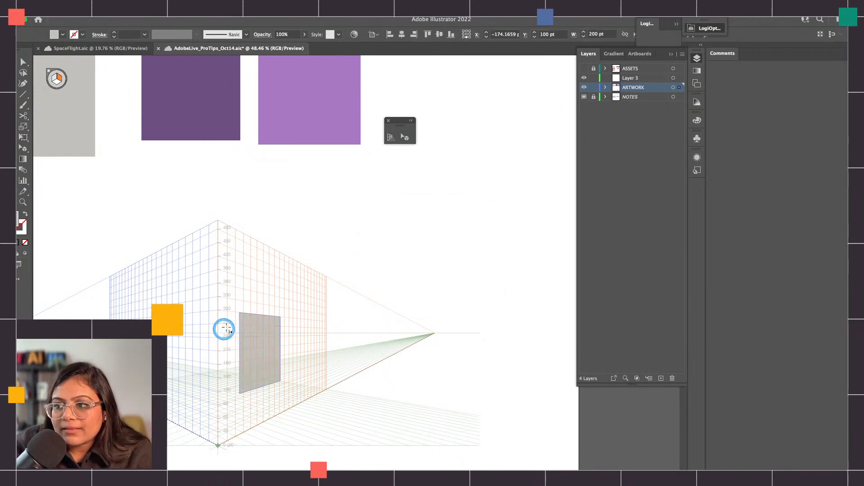
Try moving the grey perspective rectangle across the grid corner with the regular Selection tool, and undo both the move and the rectangle
key("v")
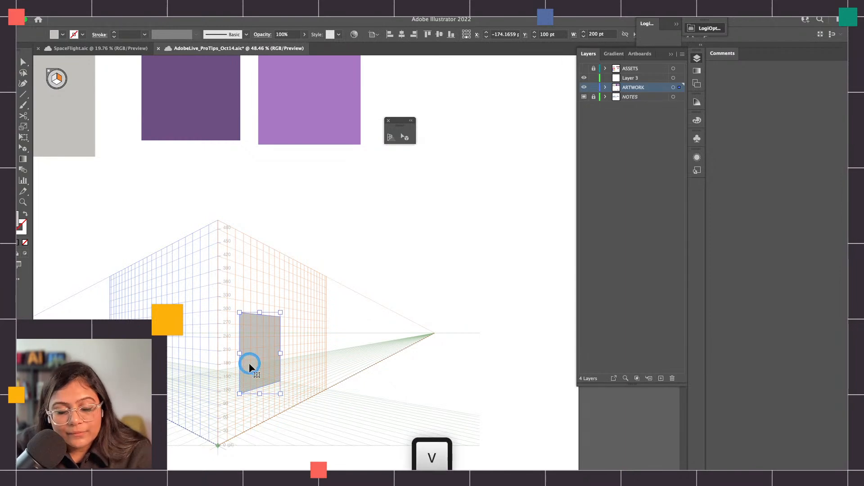
left_click_drag(254, 351, 203, 352)
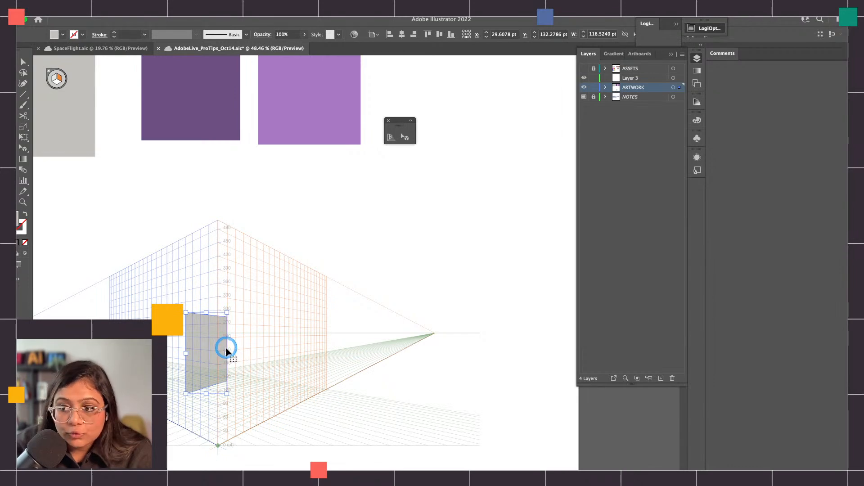
key("super")
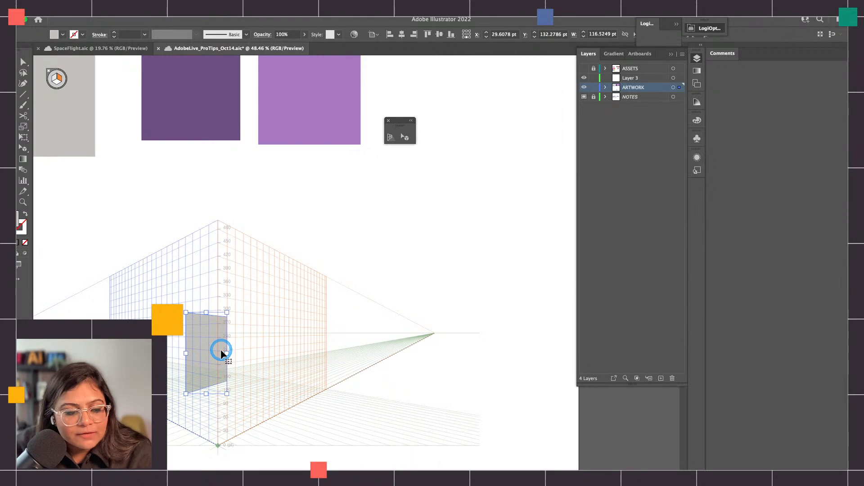
key("super+z")
key("super+z")
key("BackSpace")
Pick up the light purple fill and draw a rectangle about 237 pt wide on the right grid plane, standing on the ground line
left_click(322, 111)
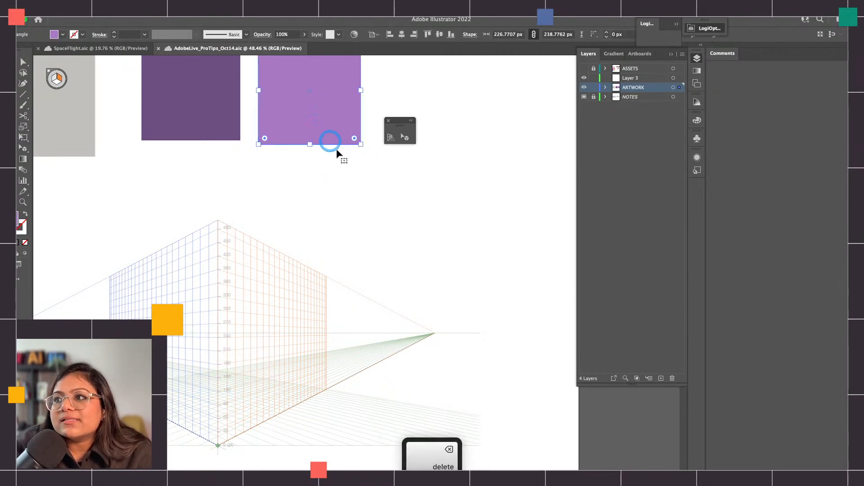
key("m")
left_click_drag(231, 351, 227, 324)
mouse_move(243, 390)
left_mouse_down()
mouse_move(261, 412)
mouse_move(280, 411)
left_mouse_up()
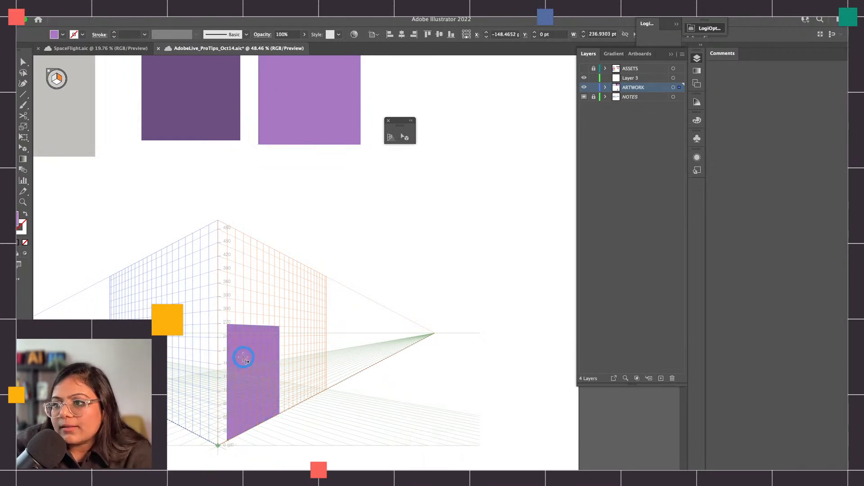
Make the blue left grid plane active and draw an adjoining light purple rectangle about 117 pt wide on it
scroll(243, 358, "up", 3)
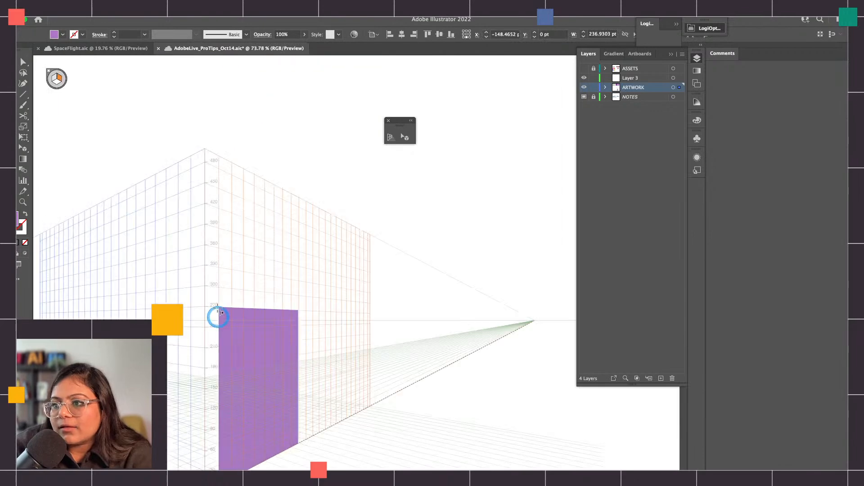
left_click(53, 79)
left_click(227, 351)
left_click_drag(217, 303, 169, 470)
scroll(235, 316, "down", 3)
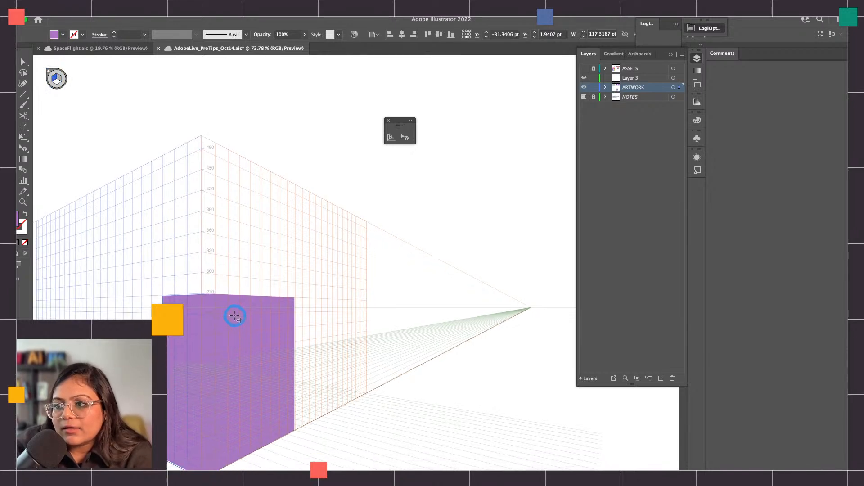
scroll(235, 314, "down", 1)
Narrow the left-plane rectangle to 90 pt with Perspective Selection so its edge meets the grid's central vertical, and select the right-plane rectangle
left_click(404, 137)
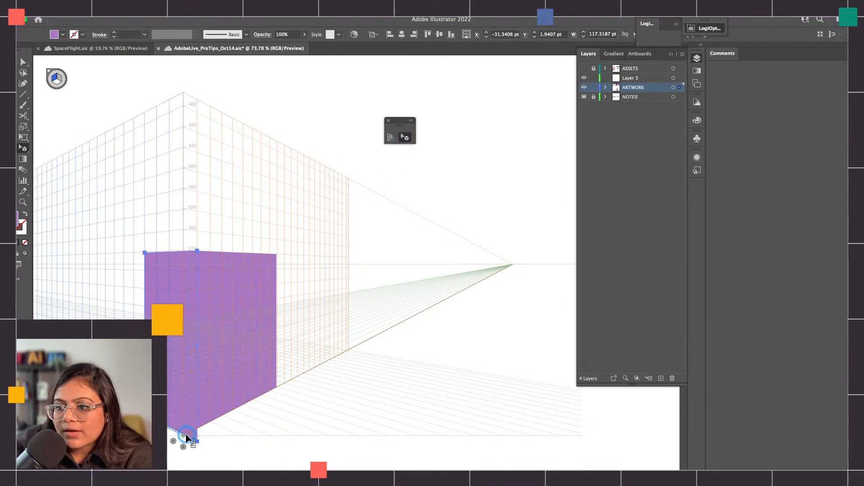
left_click_drag(184, 437, 185, 436)
left_click(220, 307)
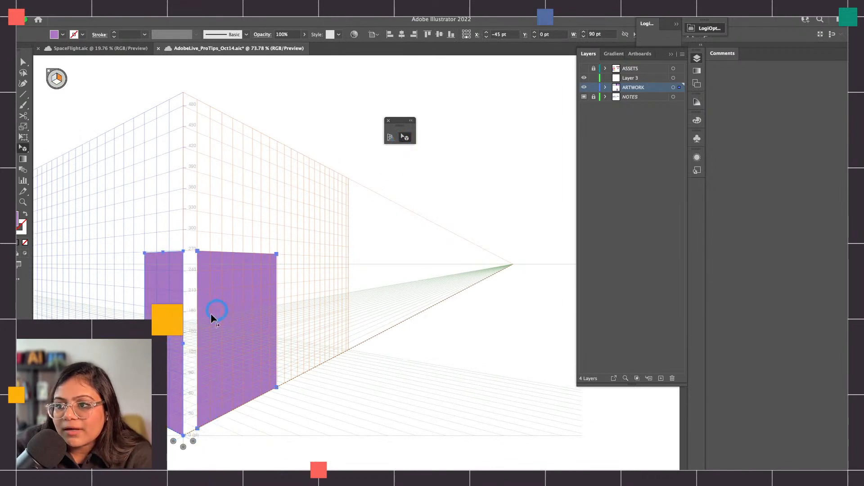
Slide the right-plane rectangle along its plane until it meets the grid's central vertical, checking both rectangles at the shared corner
left_click_drag(204, 316, 194, 318)
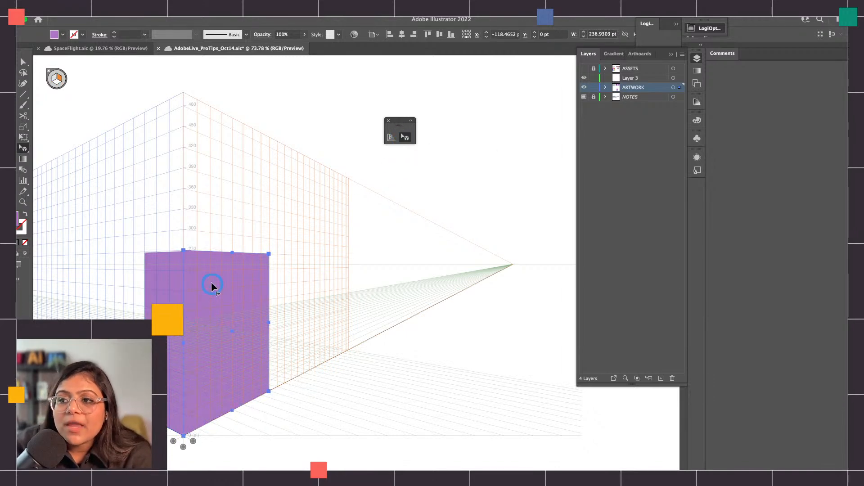
left_click(174, 264)
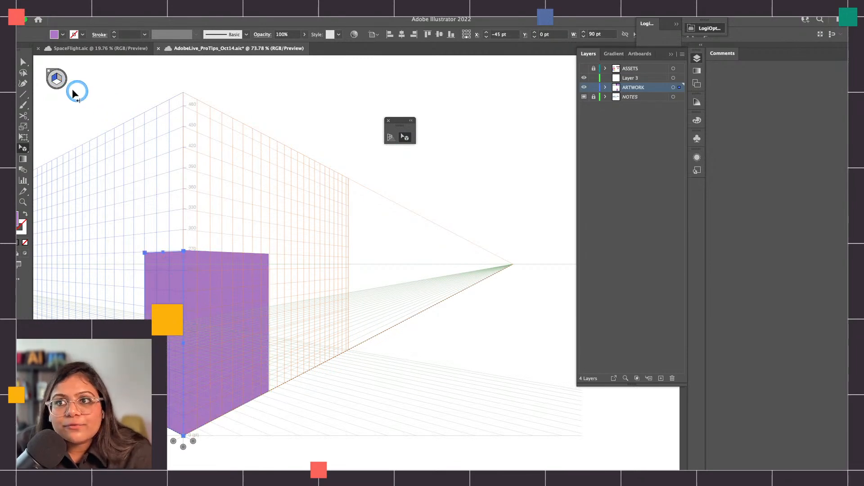
key("super")
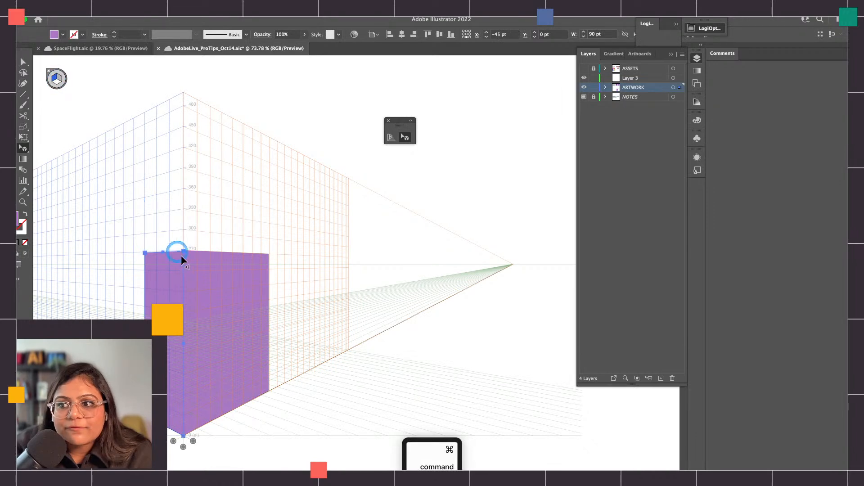
left_click(207, 285)
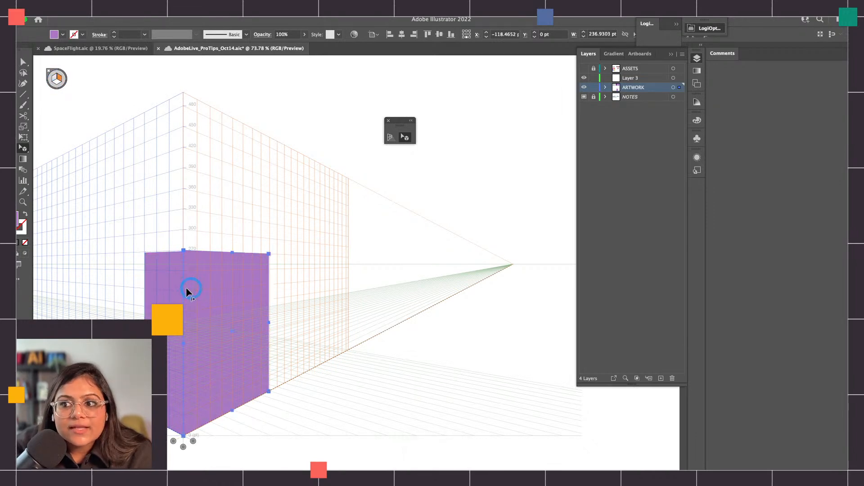
left_click(184, 252)
left_click(285, 244)
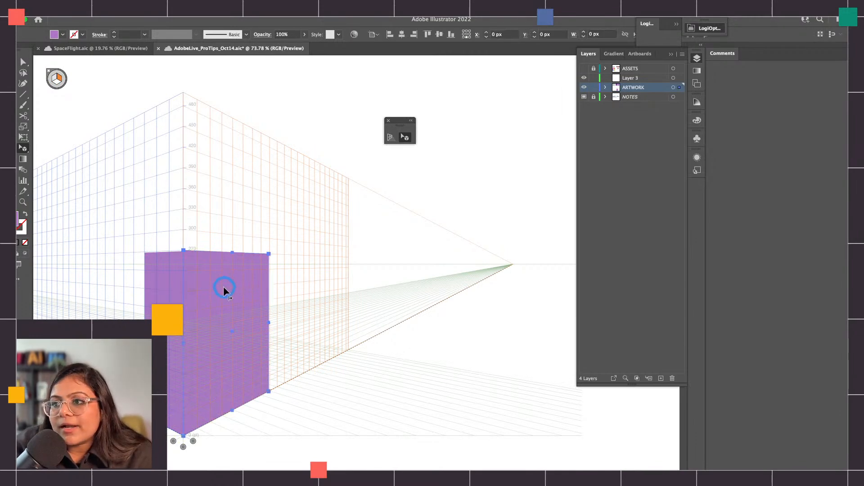
Recolour the left-plane rectangle with the dark purple sampled by the Eyedropper from the large swatch rectangle above the grid
key("i")
scroll(329, 164, "up", 10)
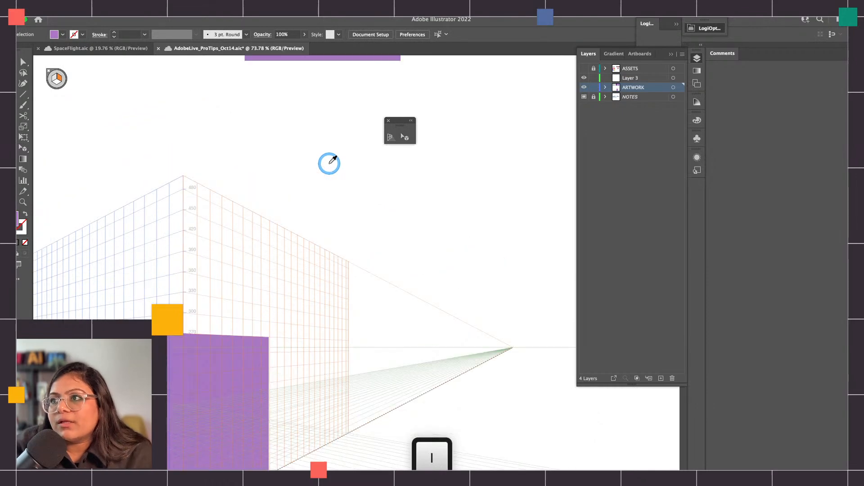
scroll(185, 315, "down", 5)
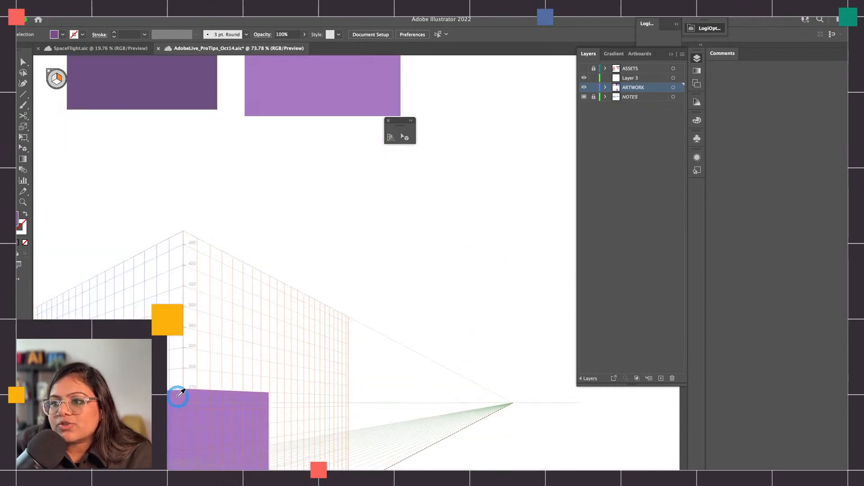
left_click(170, 397, "super")
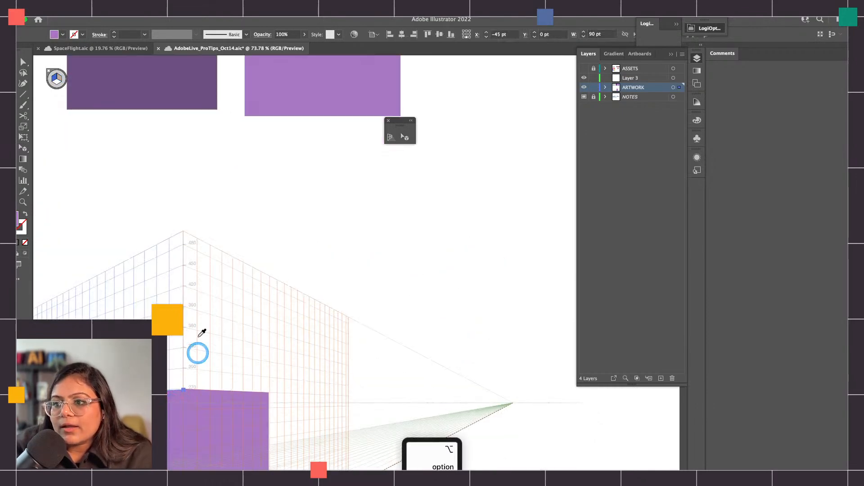
left_click(186, 87)
key("v")
left_click(275, 236)
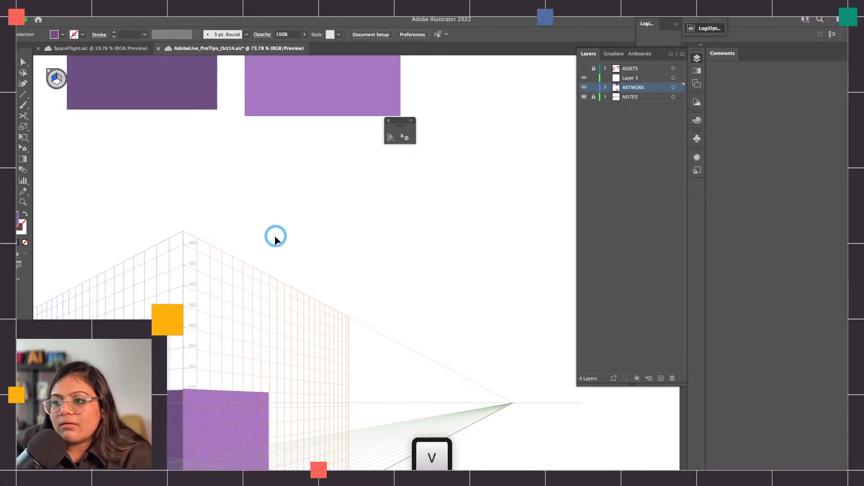
Align the dark left-plane rectangle's top edge with the light purple rectangle's top corner using Perspective Selection
scroll(261, 316, "down", 3)
scroll(238, 311, "up", 8)
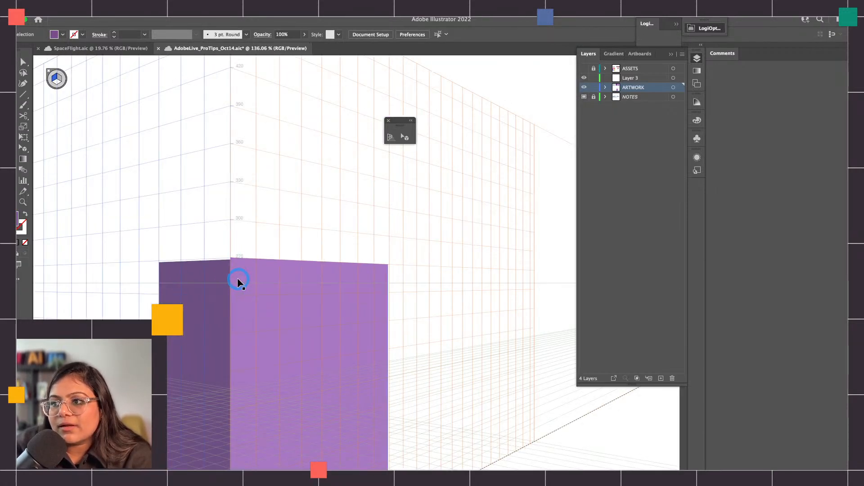
left_click(238, 280)
left_click(404, 136)
scroll(241, 241, "up", 5)
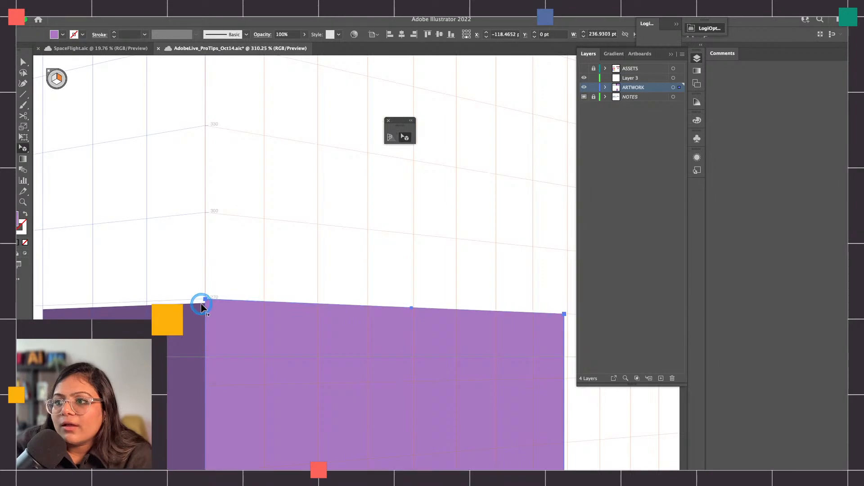
left_click_drag(196, 309, 196, 308)
left_click(232, 266)
scroll(232, 266, "down", 10)
scroll(256, 305, "up", 5)
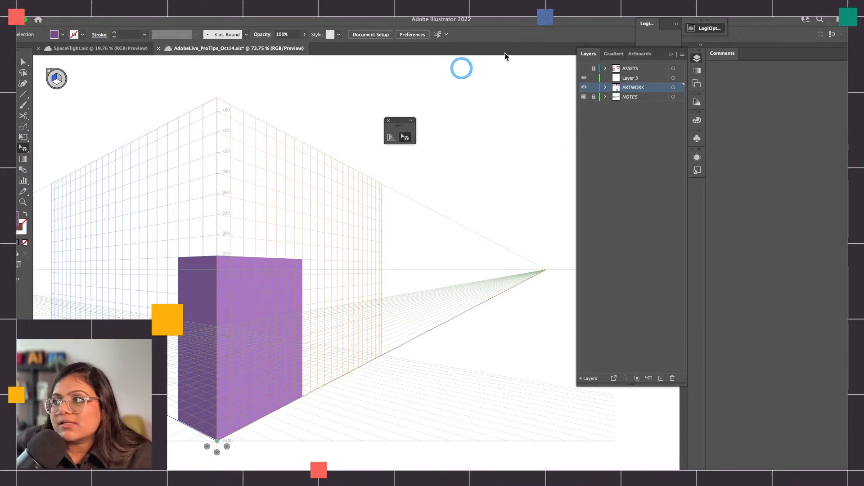
Add a new layer directly below ARTWORK and draw a dark purple rectangle about 199 pt wide on the right grid plane behind the box
left_click(640, 97)
left_click(660, 378)
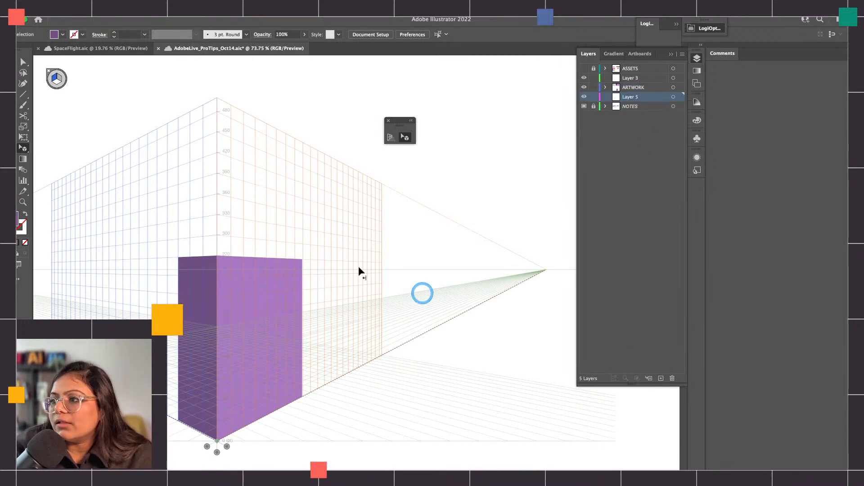
left_click(59, 79)
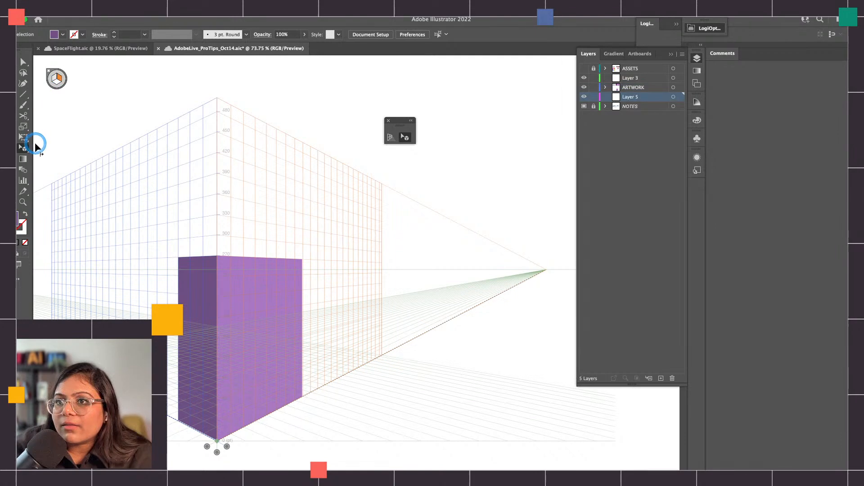
key("m")
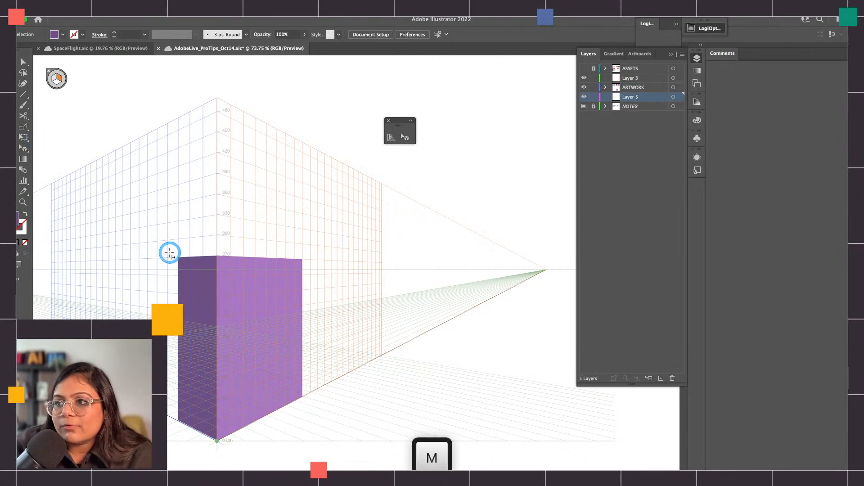
left_click_drag(155, 257, 255, 386)
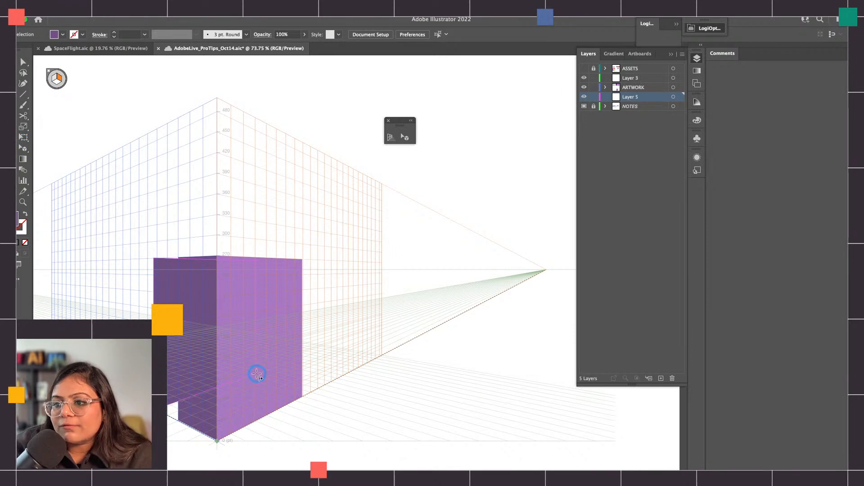
Move the new dark purple rectangle down and closer to the box's outer left edge with Perspective Selection
left_click(405, 138)
left_click_drag(171, 344, 187, 352)
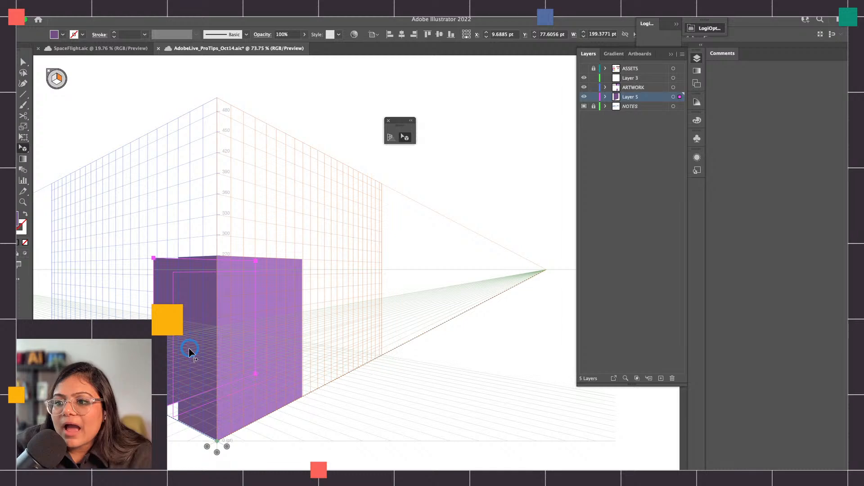
left_click_drag(190, 352, 191, 352)
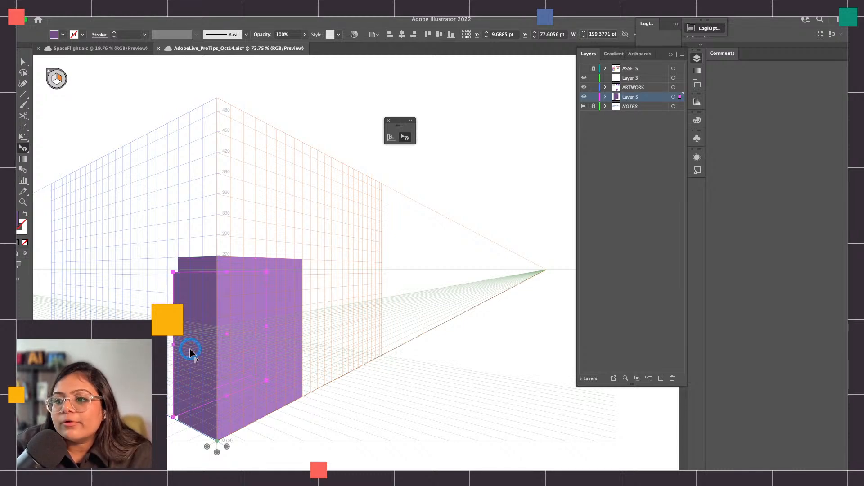
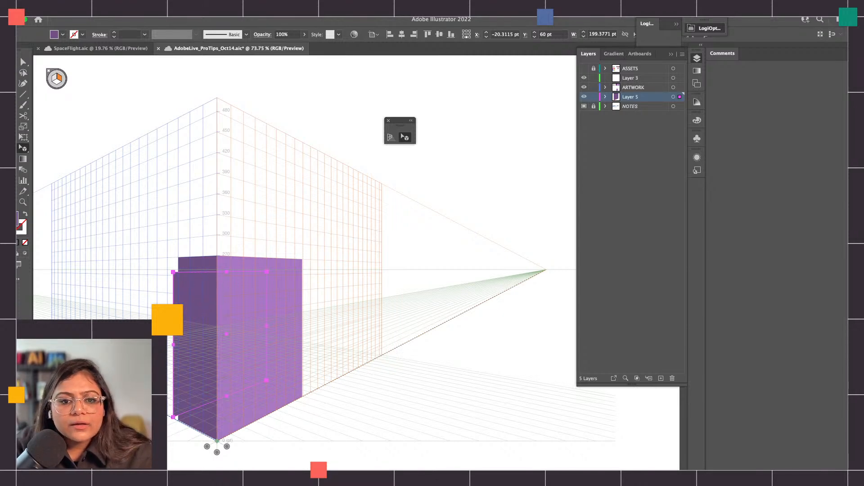
key("super+Tab")
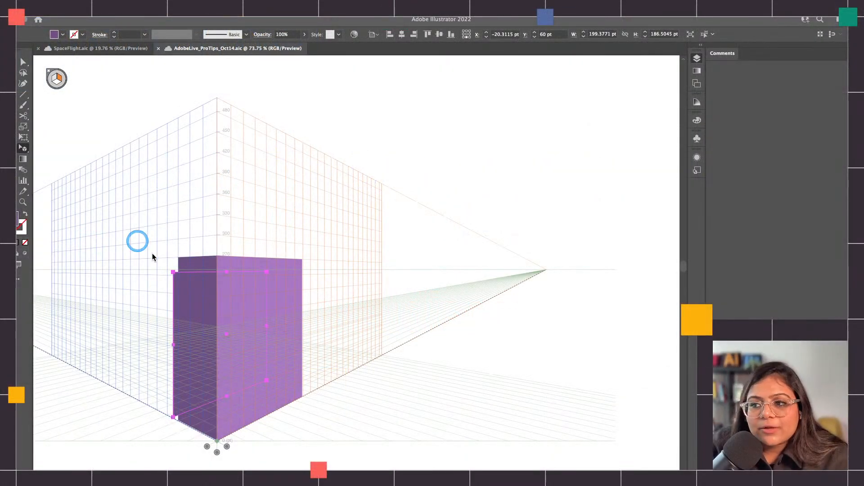
left_click(170, 253)
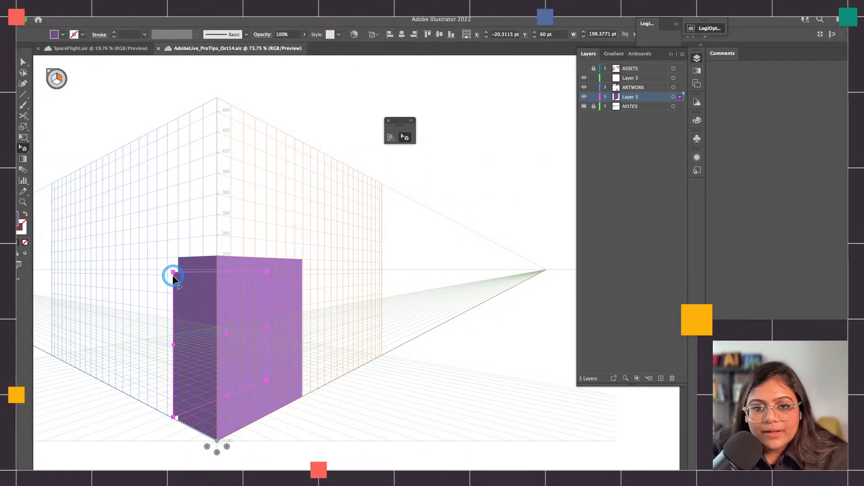
left_click(166, 279)
left_click(176, 289)
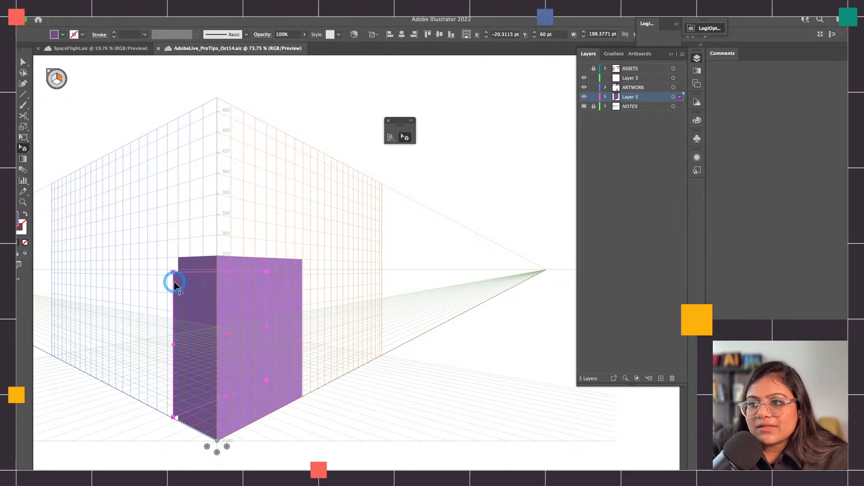
Resize the dark purple rectangle to about 279 pt wide behind the box on the right grid plane and lower its base to the ground line
left_click_drag(173, 259, 339, 208)
key("v")
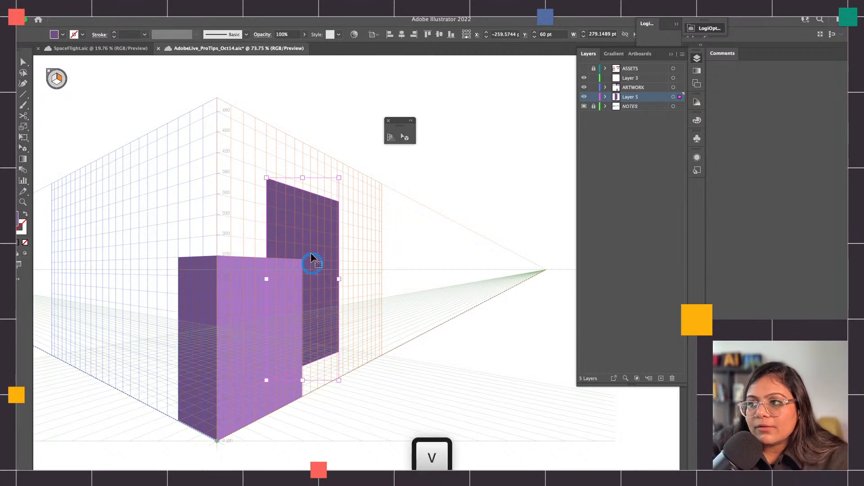
left_click_drag(322, 204, 309, 248)
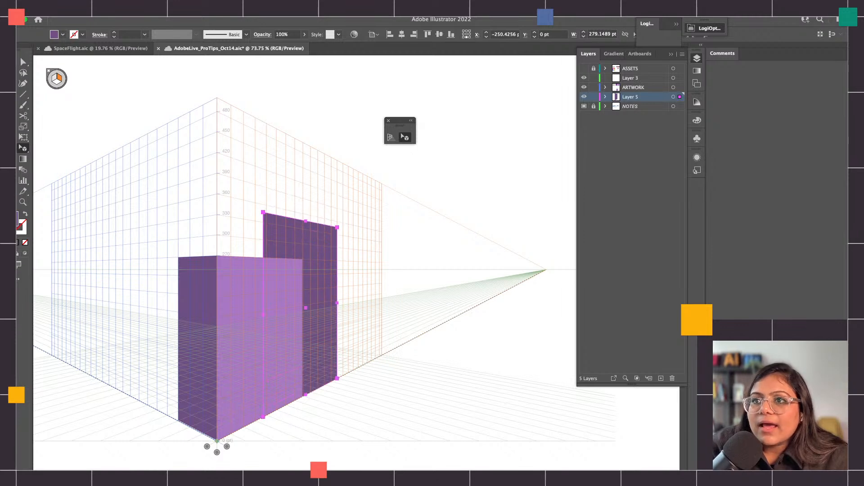
Draw a rectangle about 73 pt wide on the left grid plane, starting from the rear dark rectangle's top corner
left_click(54, 79)
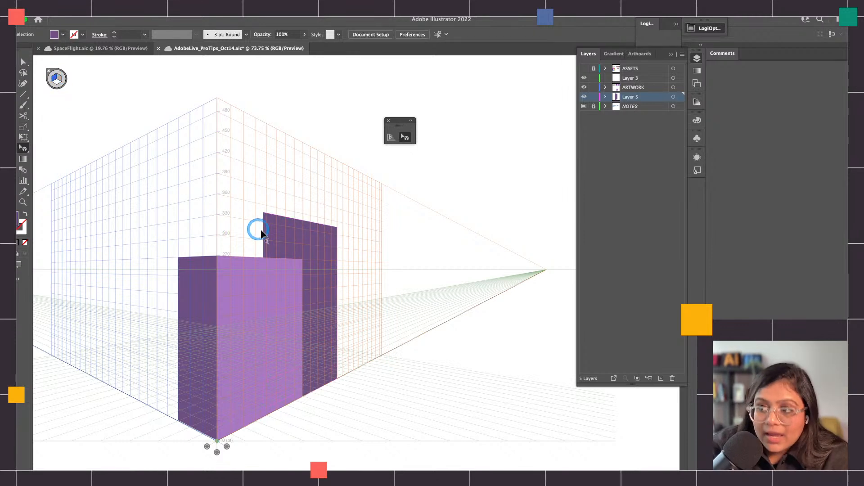
key("m")
mouse_move(263, 211)
left_mouse_down()
mouse_move(216, 350)
mouse_move(222, 400)
left_mouse_up()
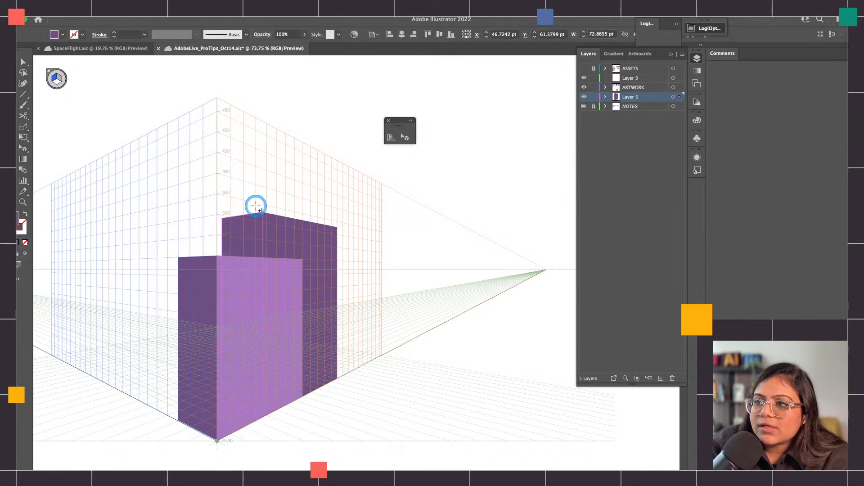
Recolour the rear box's left-plane rectangle with the light purple sampled by the Eyedropper from the front box's right face
key("v")
key("i")
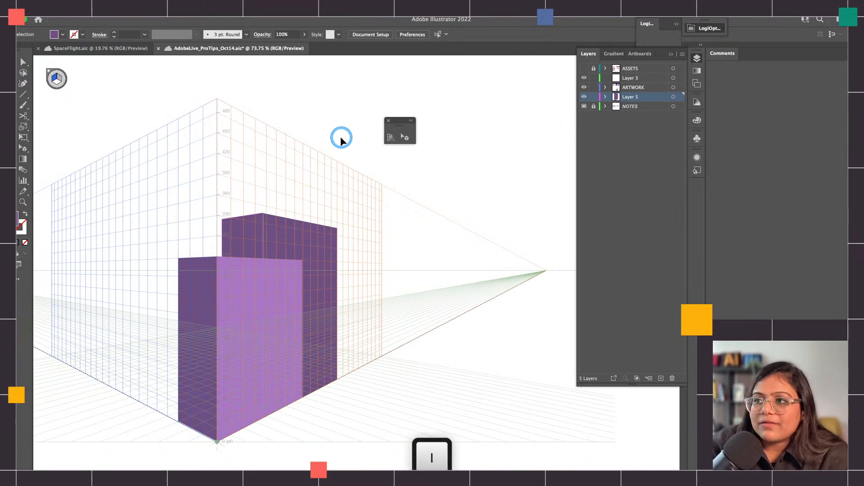
left_click(279, 283)
left_click(250, 223, "alt")
key("v")
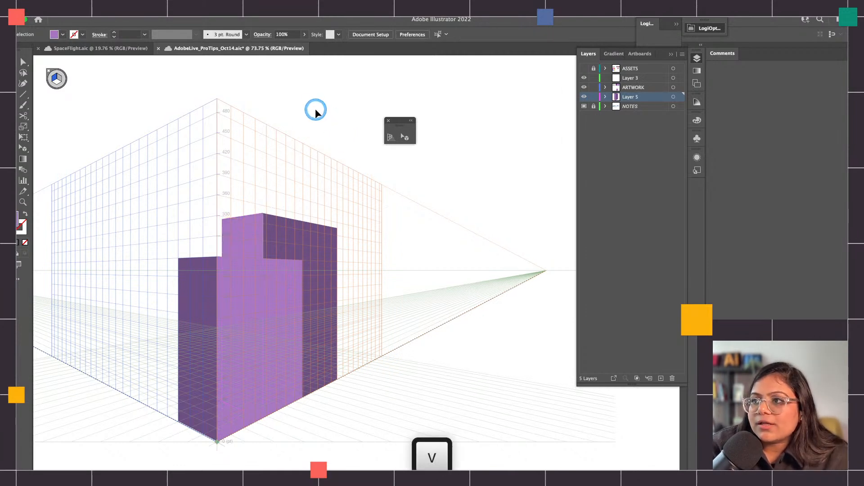
Hide the perspective grid to check the two boxes on their own, and show the grid again
key("Escape")
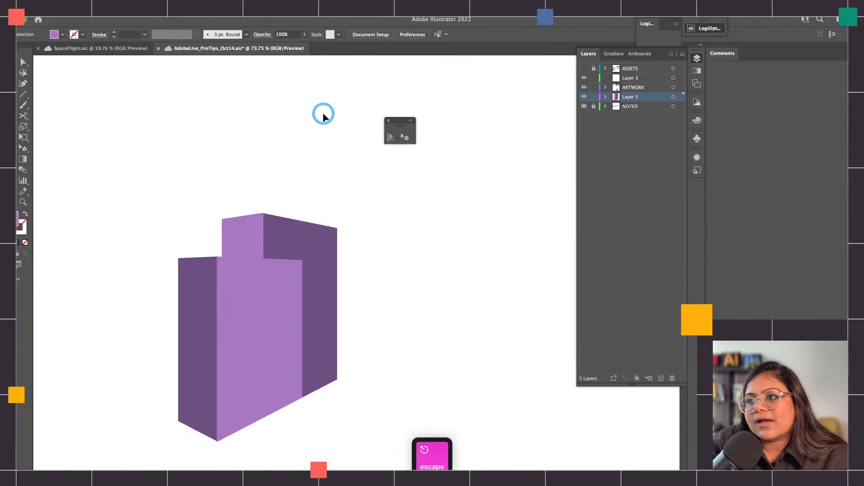
key("Escape")
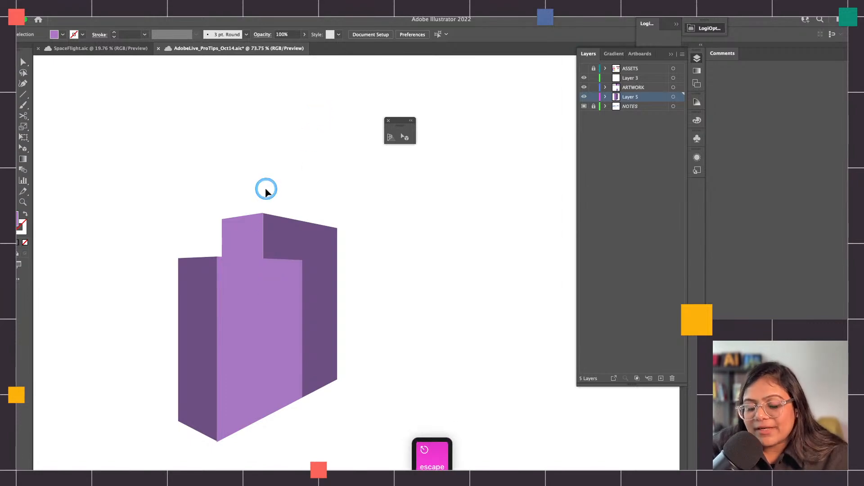
key("super+shift+i")
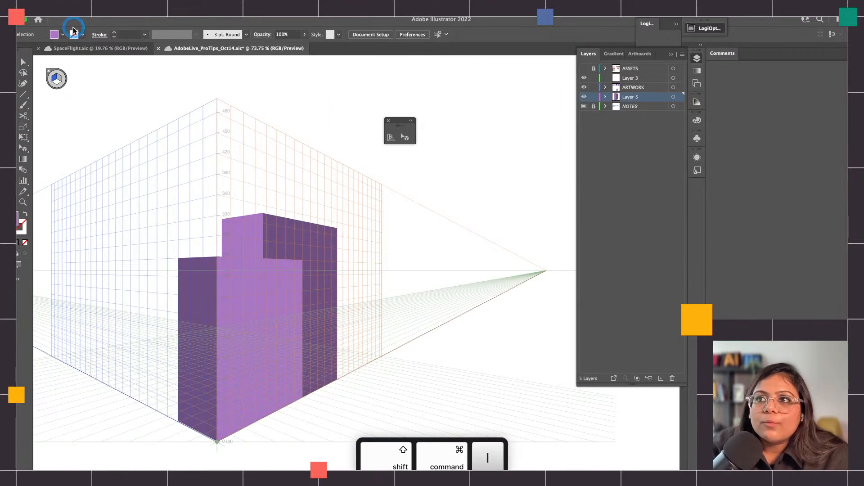
Try moving the front box's light purple face with the regular Selection tool, and undo the move
left_click(259, 320)
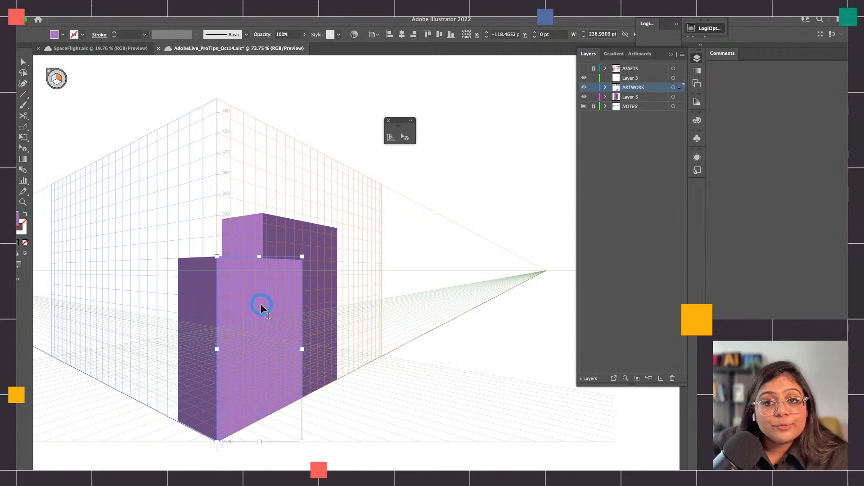
left_click_drag(247, 299, 240, 300)
key("super+z")
Try moving the front box's light purple face with Perspective Selection, undo the move and deselect the face
left_click(405, 145)
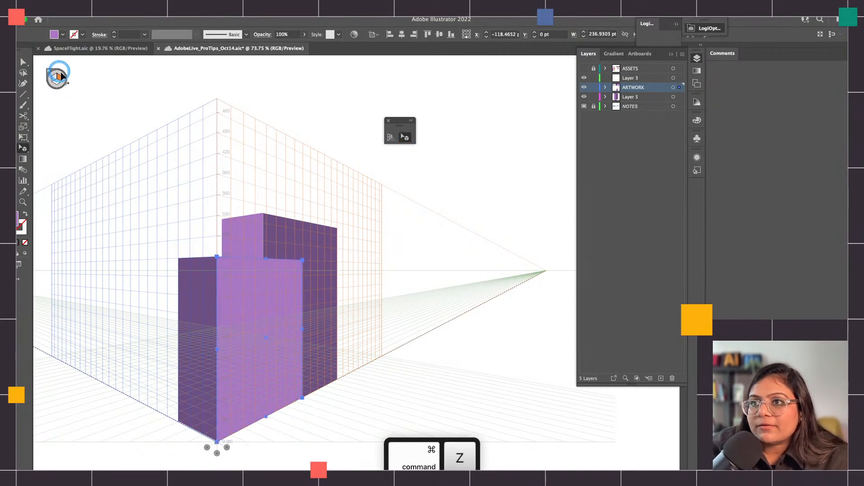
left_click_drag(253, 322, 290, 291)
key("super+z")
key("v")
left_click(305, 118)
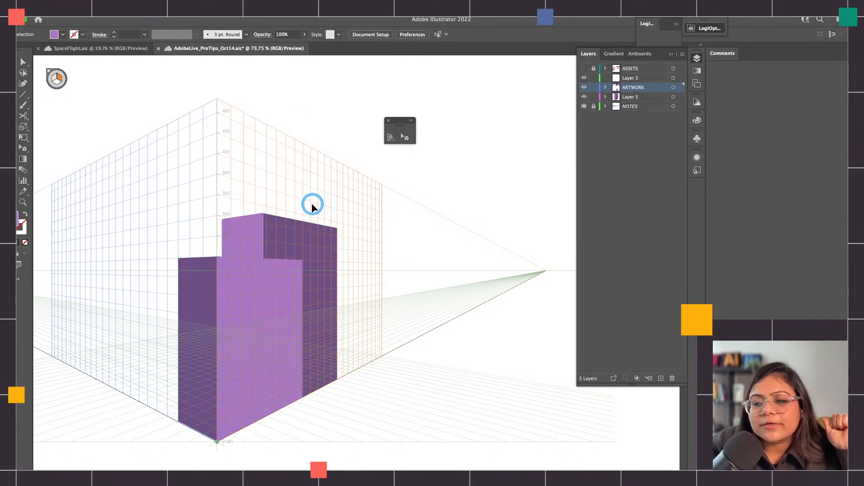
Examine the two-point, three-point, type and 2D illustration perspective examples in the SpaceFlight document, and return to AdobeLive_ProTips_Oct14
left_click(127, 49)
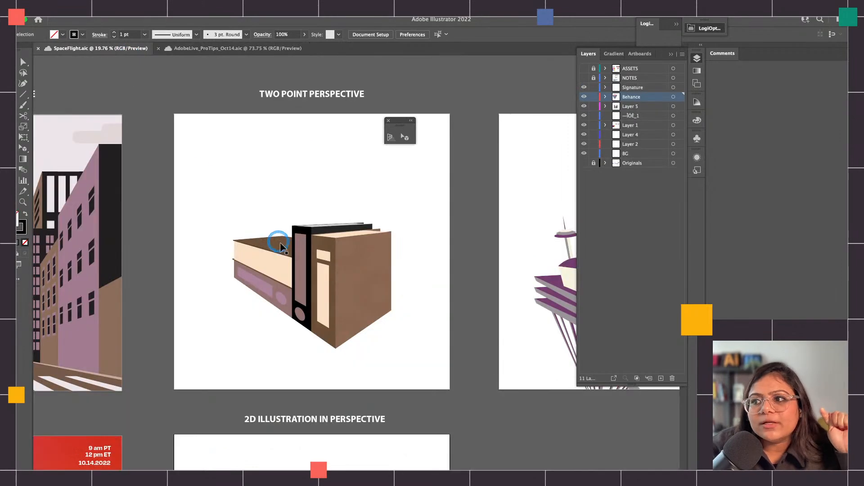
scroll(394, 295, "right", 5)
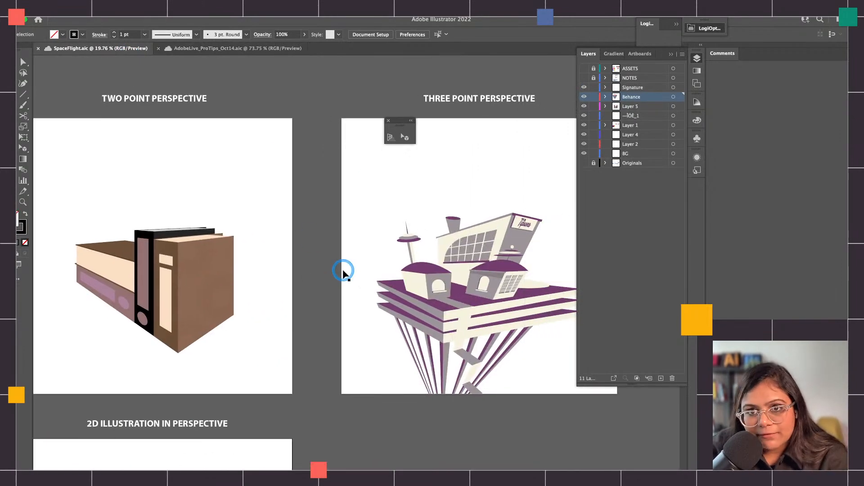
scroll(127, 331, "left", 8)
scroll(128, 331, "down", 4)
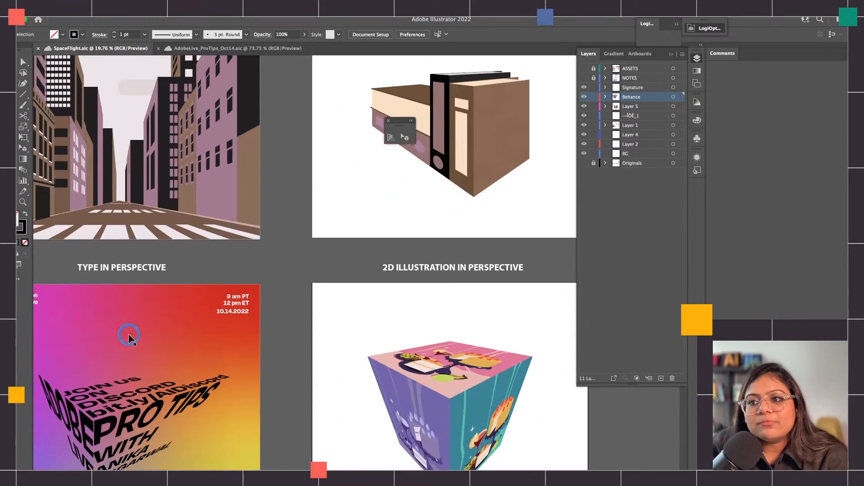
scroll(129, 338, "down", 1)
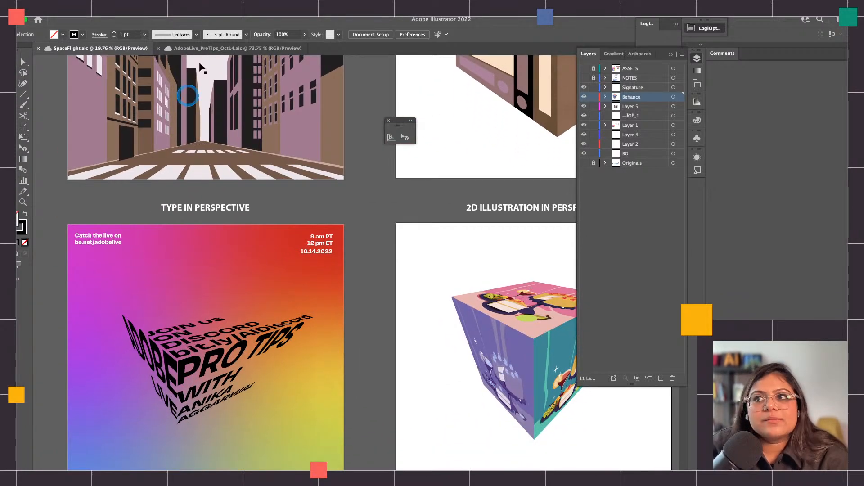
left_click(207, 48)
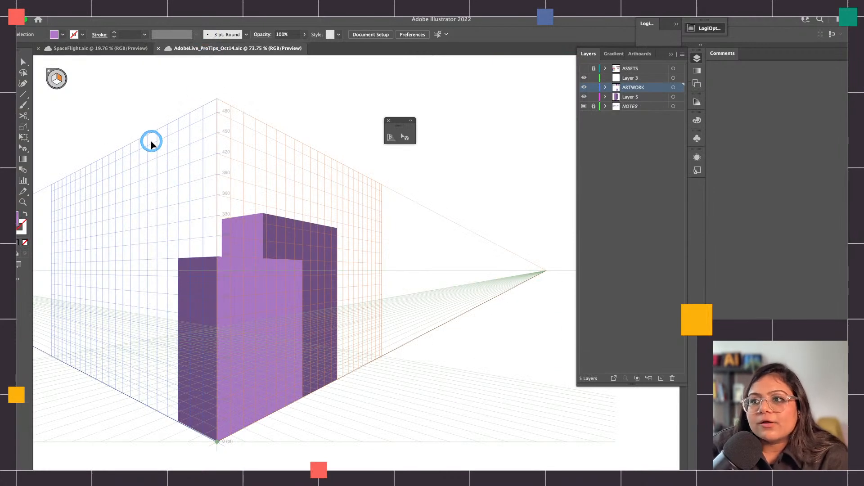
Delete the faces of both purple boxes from the artboard and hide the perspective grid
left_click(310, 371)
key("Delete")
key("Escape")
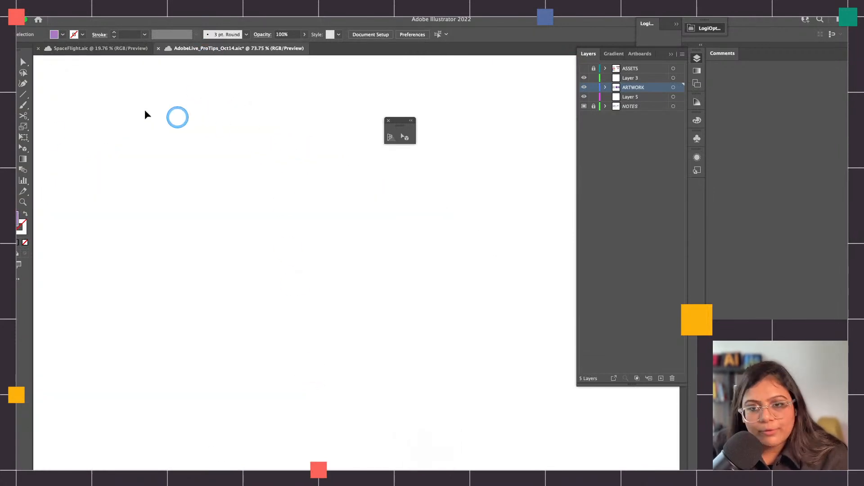
Activate the Perspective Grid tool and switch the grid to the three-point preset [3P-Normal View]
left_click_drag(20, 154, 72, 147)
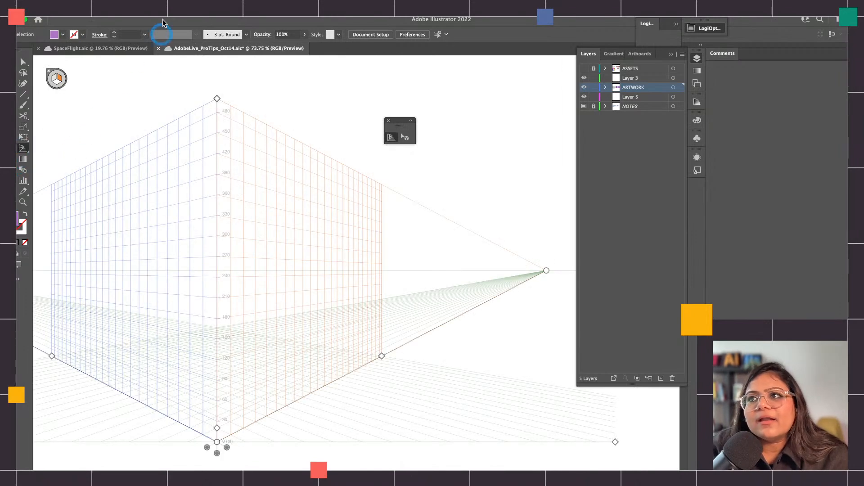
left_click(201, 9)
mouse_move(288, 324)
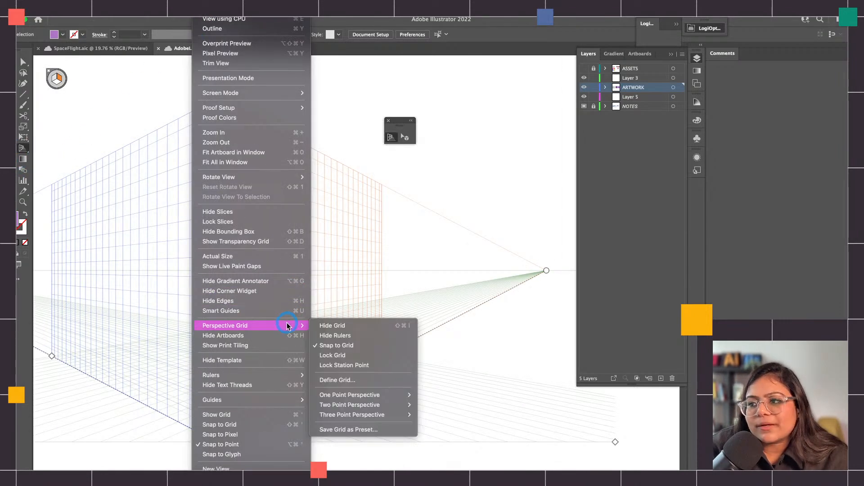
mouse_move(383, 418)
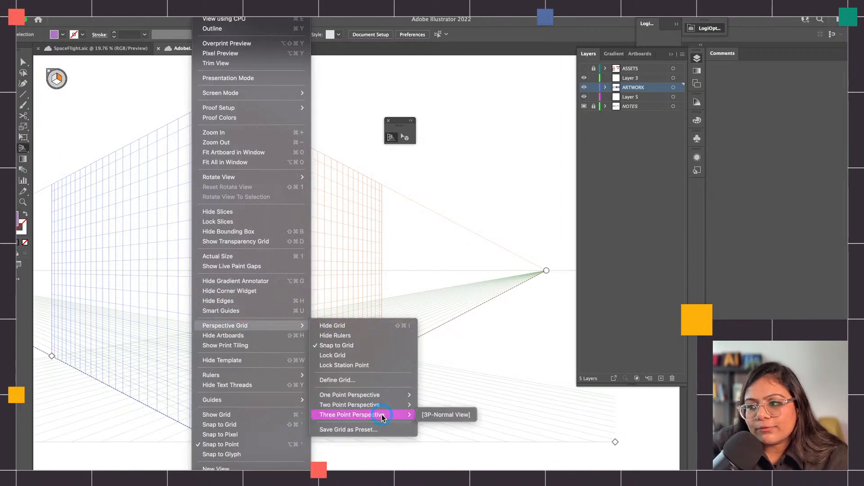
left_click(430, 413)
Move the grey, dark purple and light purple swatch rectangles off the artboard to just above it, and deselect them
scroll(303, 299, "down", 5)
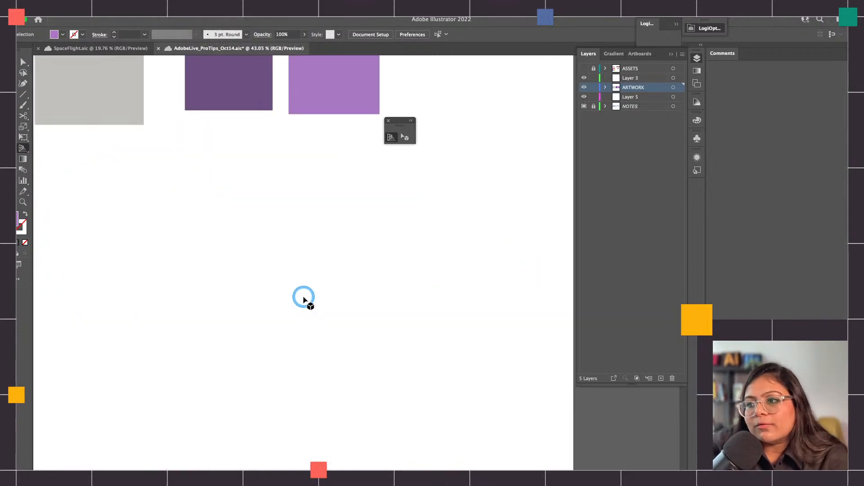
scroll(303, 299, "down", 2)
scroll(304, 299, "left", 1)
scroll(304, 299, "down", 4)
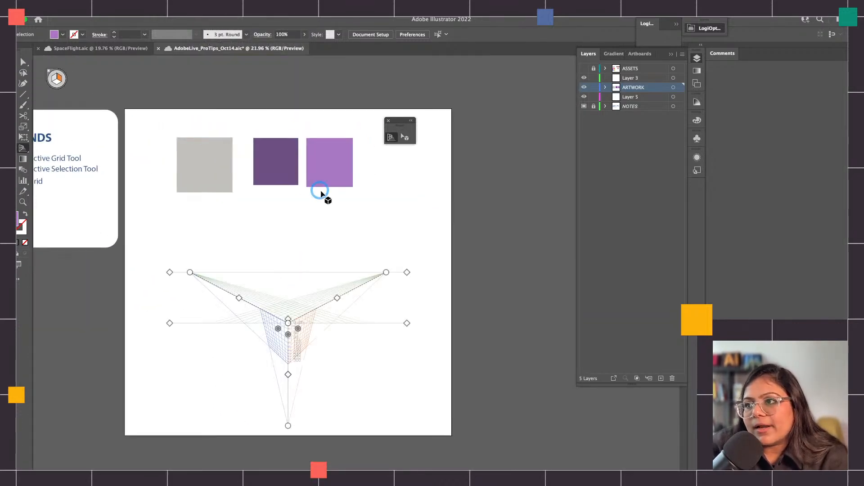
key("v")
left_click_drag(342, 193, 306, 80)
left_click(310, 163)
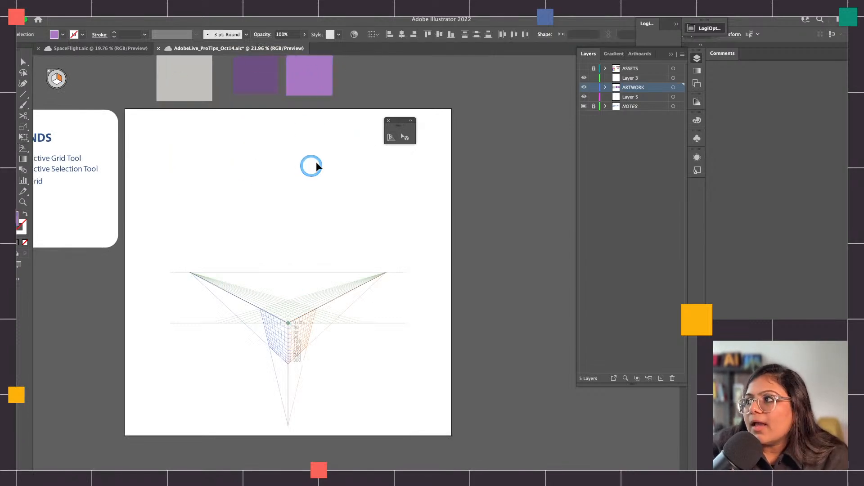
Show and unlock the ASSETS layer and examine the text blocks, gradient poster and food illustrations below the artboard
left_click(593, 69)
scroll(327, 332, "down", 4)
scroll(270, 382, "down", 5)
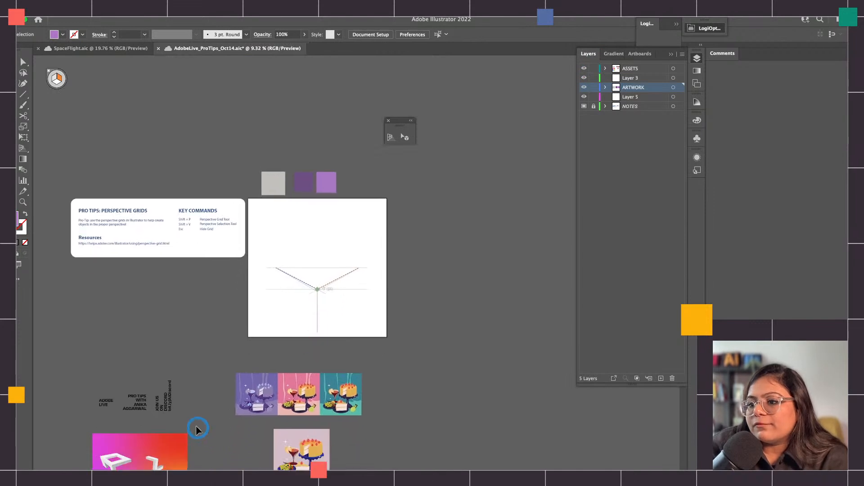
left_click_drag(100, 342, 198, 368)
left_click(211, 376)
scroll(171, 401, "down", 4)
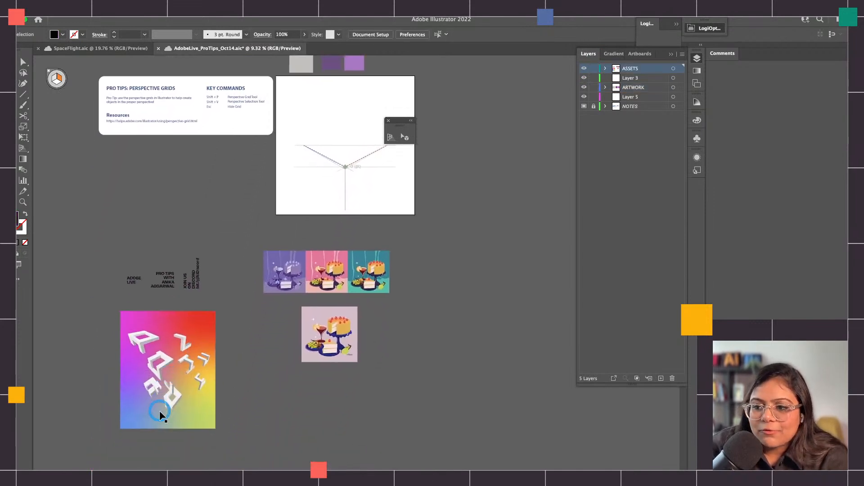
scroll(171, 394, "up", 3)
scroll(171, 394, "up", 3)
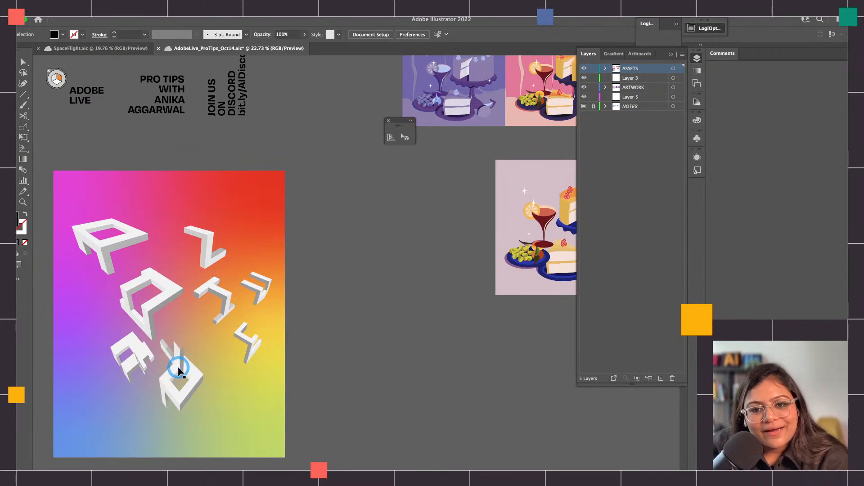
scroll(279, 315, "up", 3)
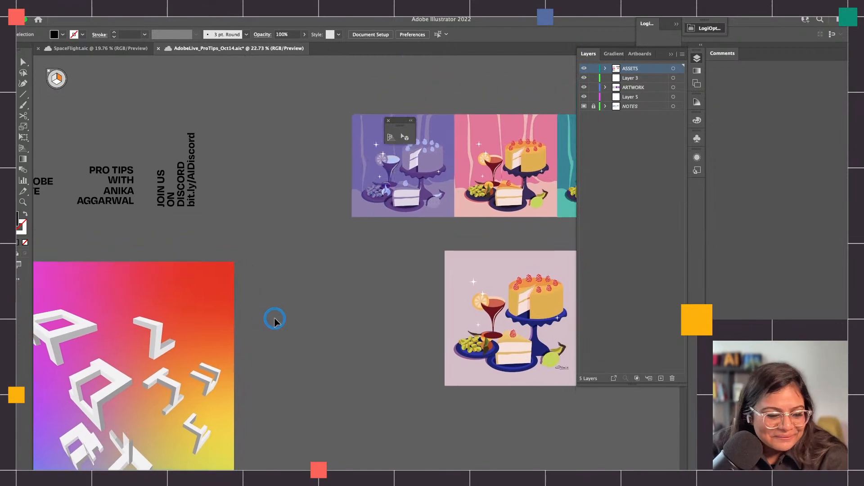
Move the whole three-point perspective grid up to the middle of the artboard with the Perspective Grid tool
scroll(275, 320, "up", 10)
scroll(275, 318, "right", 8)
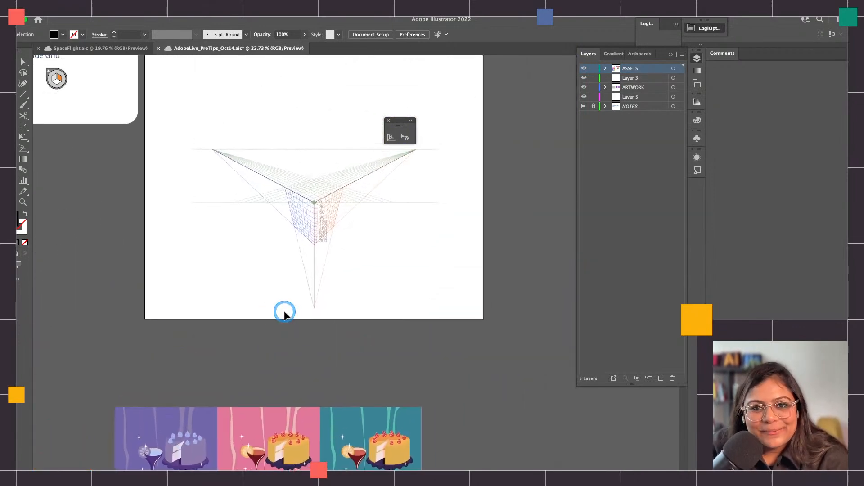
scroll(284, 313, "up", 6)
scroll(285, 314, "right", 2)
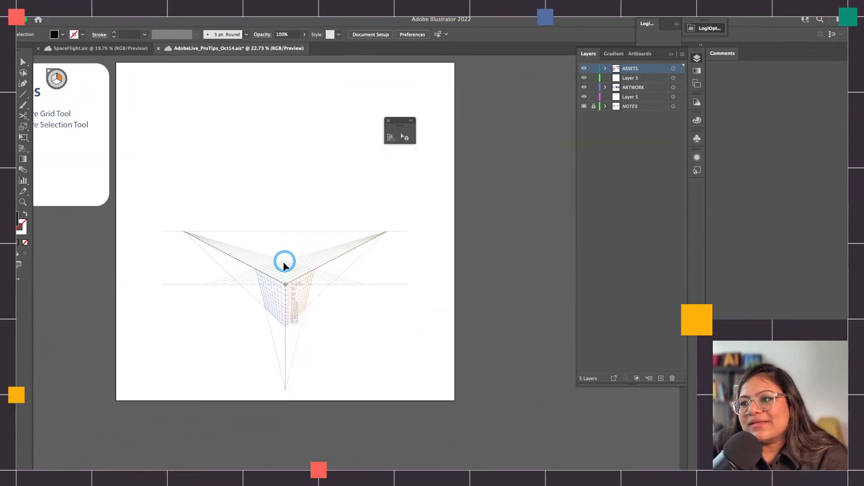
left_click(397, 127)
scroll(319, 272, "up", 3)
scroll(319, 272, "right", 1)
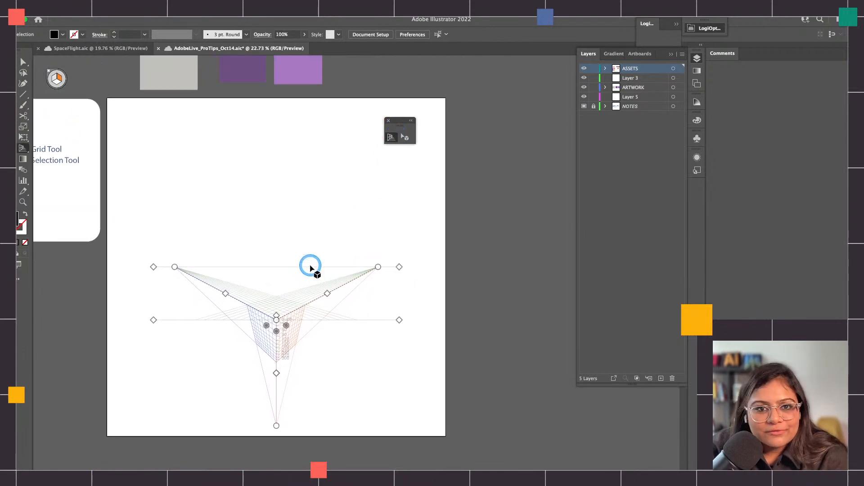
left_click_drag(399, 321, 401, 266)
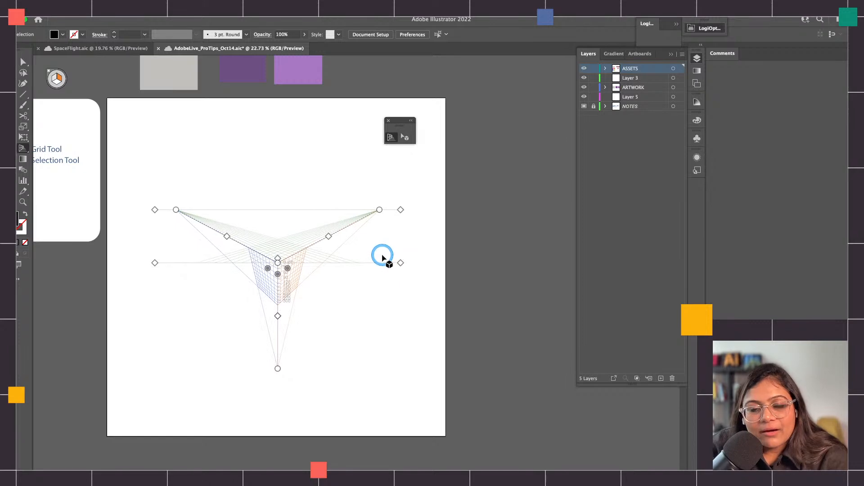
Move the floating Perspective Grid and Perspective Selection tool strip off the artboard onto the empty canvas beside it
left_click_drag(400, 122, 491, 99)
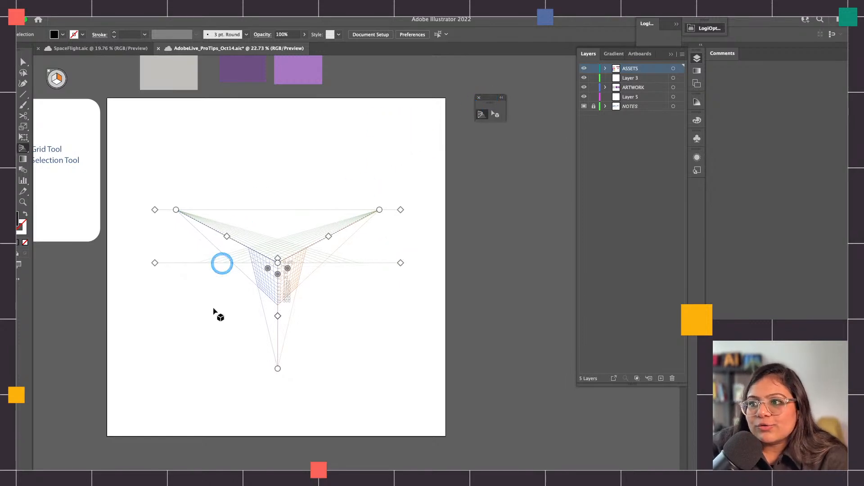
scroll(280, 259, "up", 3)
scroll(283, 295, "down", 3)
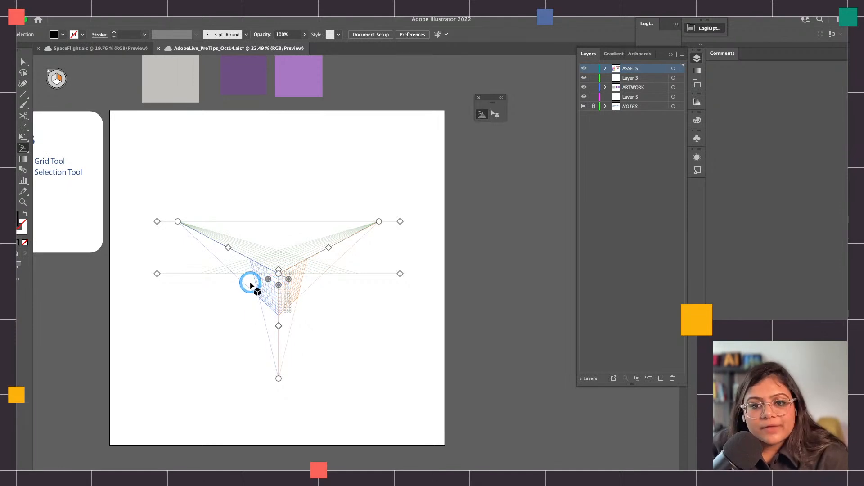
scroll(247, 289, "down", 3)
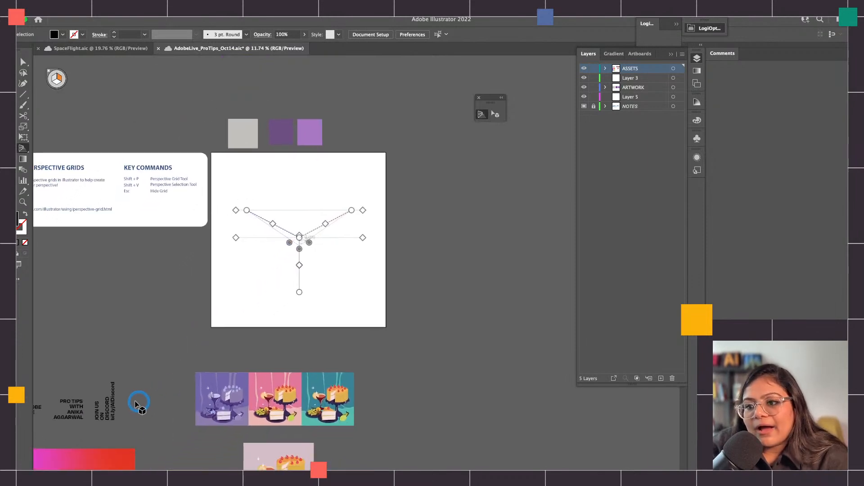
Select the three black text blocks below the artboard and move them up beside the artboard's right edge
scroll(141, 405, "down", 1)
scroll(140, 405, "left", 1)
key("v")
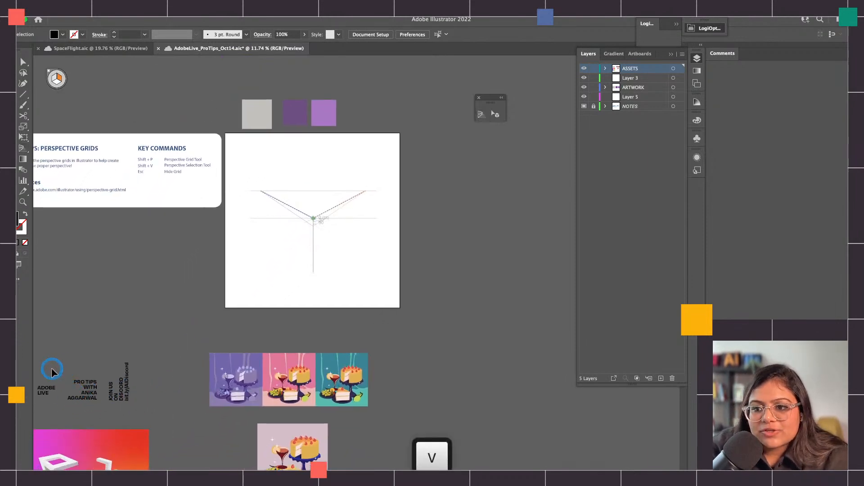
left_click_drag(102, 402, 456, 165)
Duplicate the three selected text blocks straight down, placing the copies directly below the originals
scroll(306, 245, "up", 5)
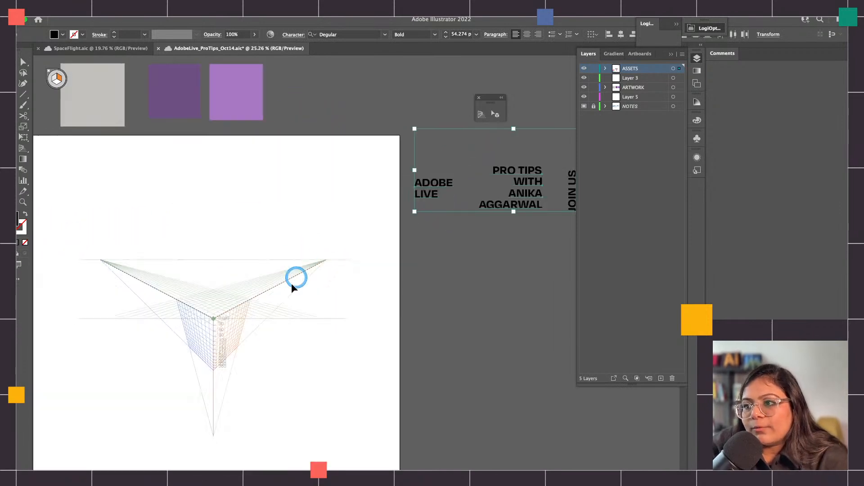
scroll(292, 288, "down", 3)
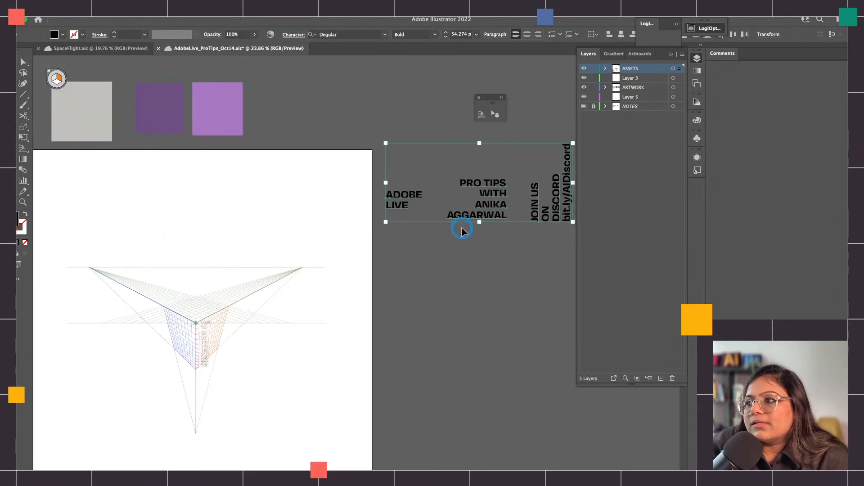
scroll(454, 207, "right", 1)
left_click_drag(455, 203, 456, 348)
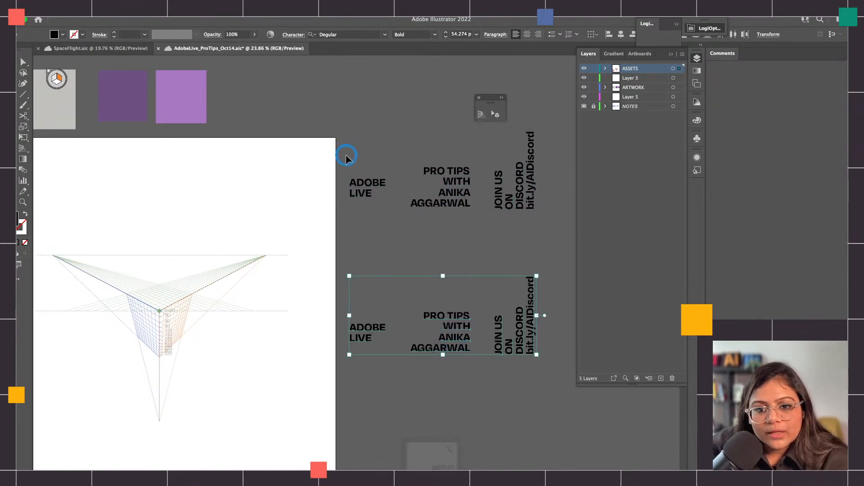
scroll(353, 175, "down", 1)
scroll(354, 176, "left", 2)
left_click(383, 180)
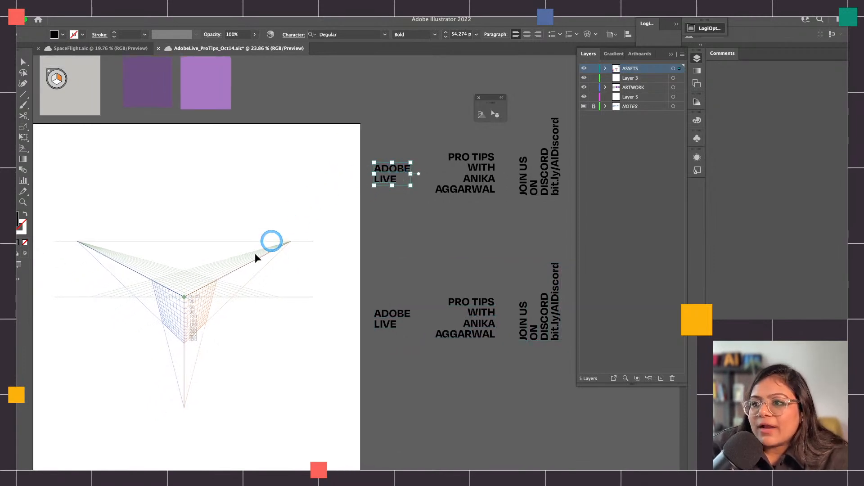
scroll(205, 293, "down", 1)
scroll(205, 292, "left", 2)
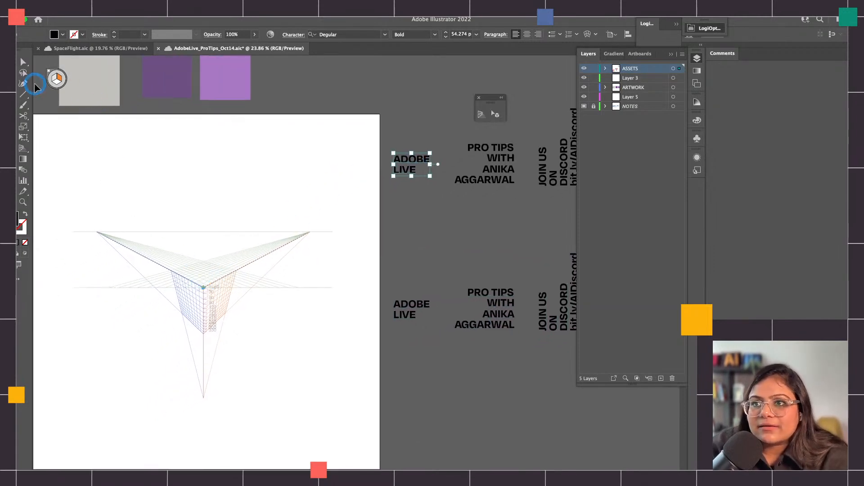
left_click(54, 78)
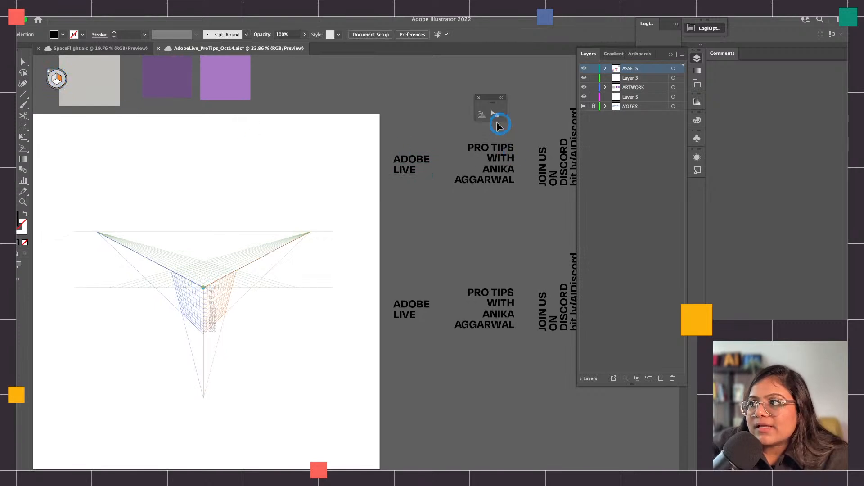
With the Perspective Grid tool, cycle the active plane through the left, horizontal and right grids
left_click(483, 116)
key("1")
key("2")
key("3")
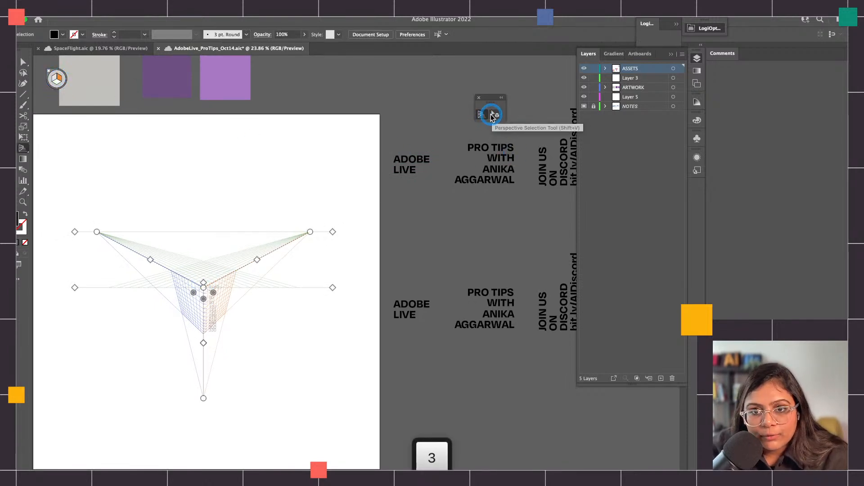
scroll(55, 82, "up", 4)
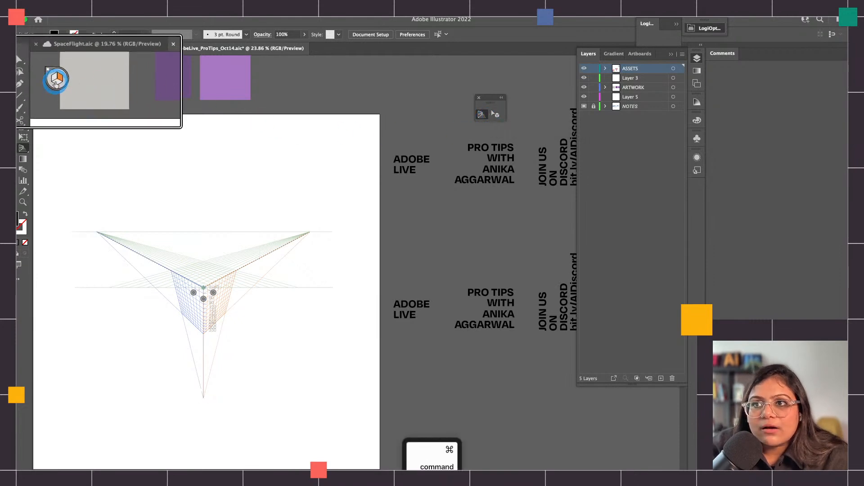
scroll(55, 82, "up", 2)
key("1")
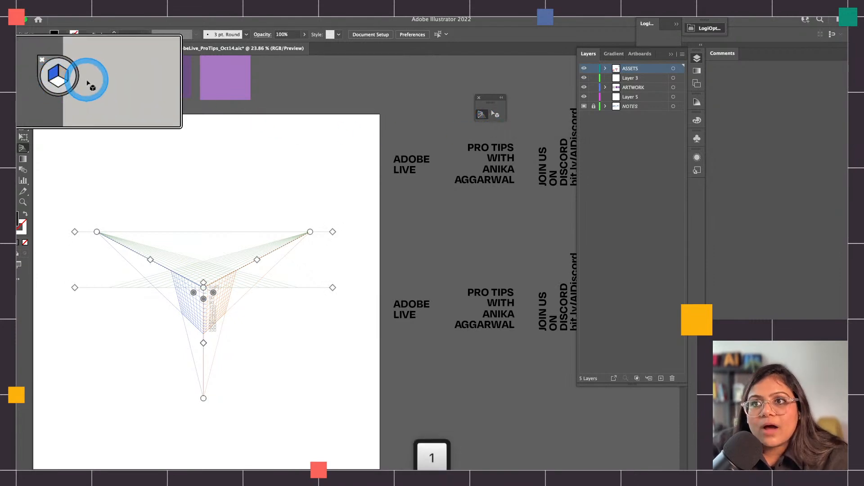
key("2")
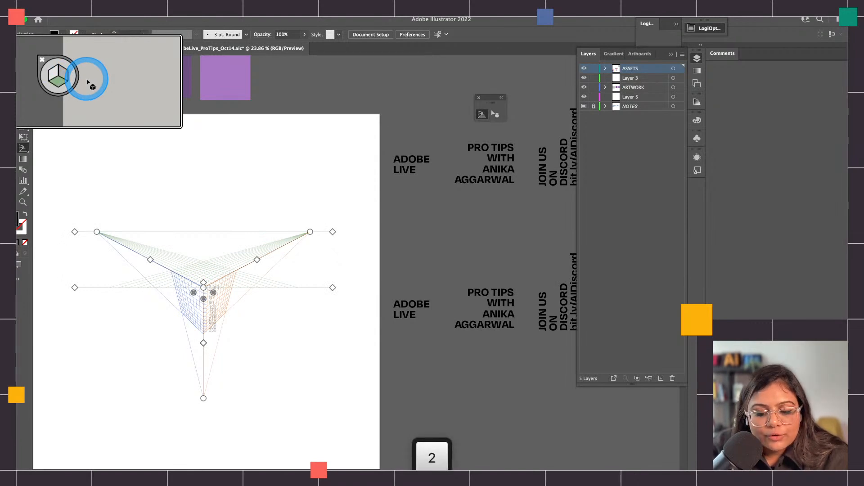
key("3")
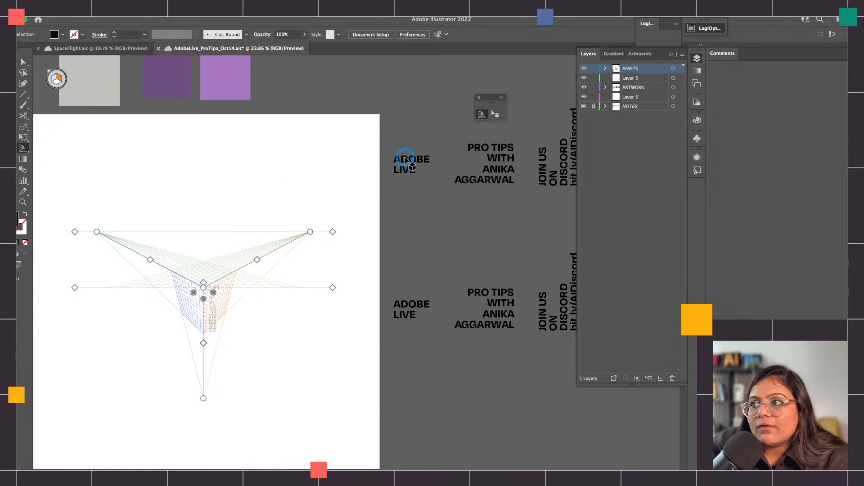
Place the upper ADOBE LIVE text block on the right grid plane at the central corner, using the Perspective Selection tool
key("v")
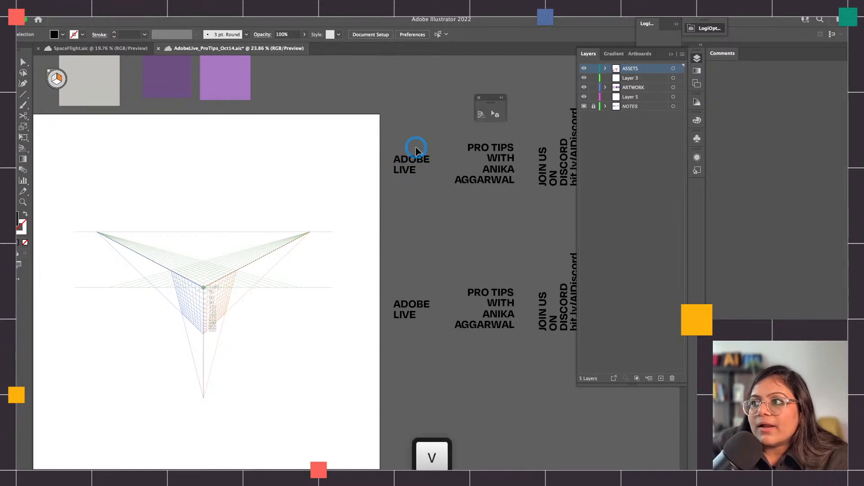
left_click(414, 158)
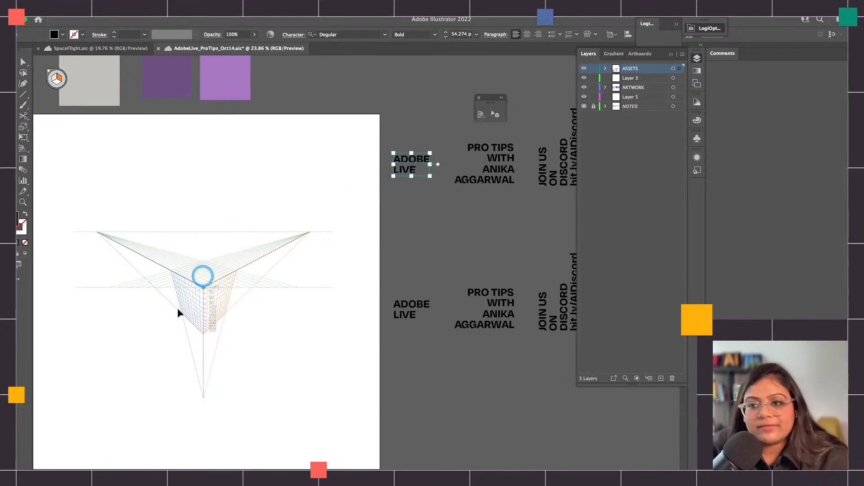
scroll(191, 295, "up", 3)
key("shift+v")
left_click(227, 282)
left_click_drag(227, 282, 226, 282)
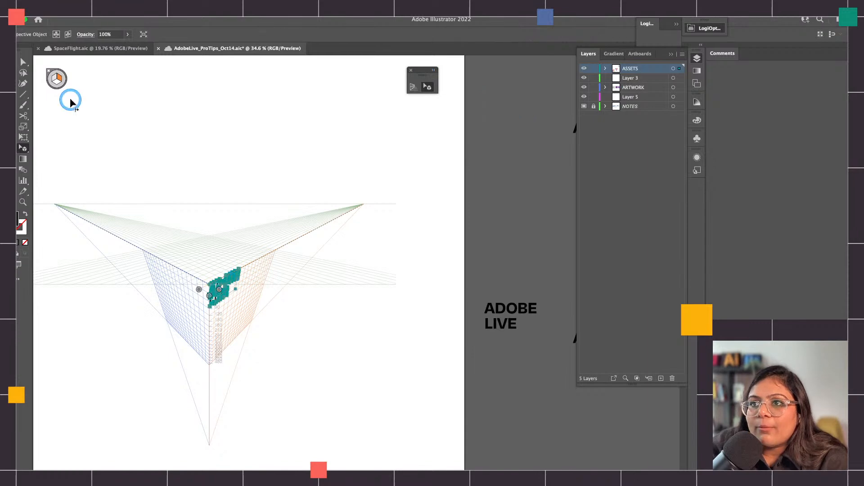
Scale the ADOBE LIVE text up in perspective until ADOBE spans the width of the right plane
left_click(226, 293)
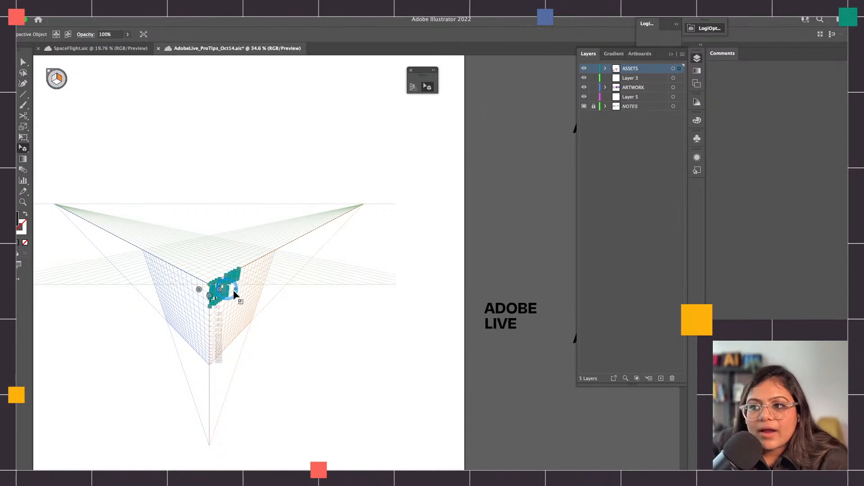
scroll(263, 297, "up", 4)
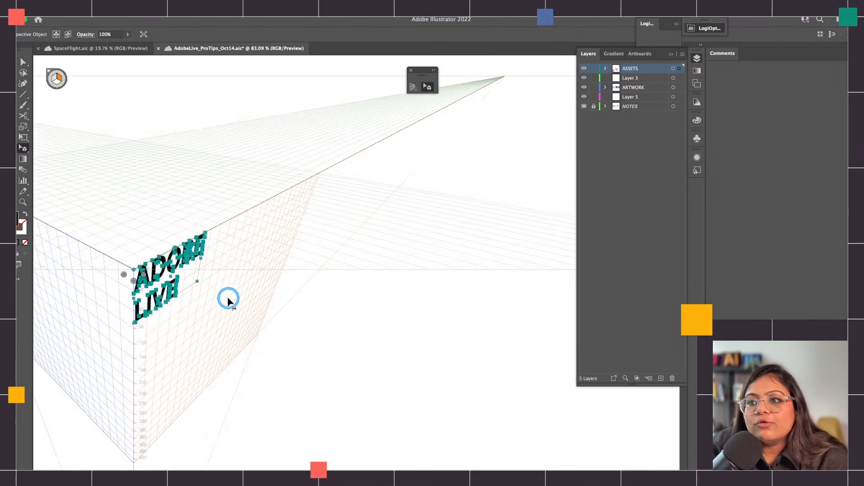
left_click_drag(198, 279, 261, 319)
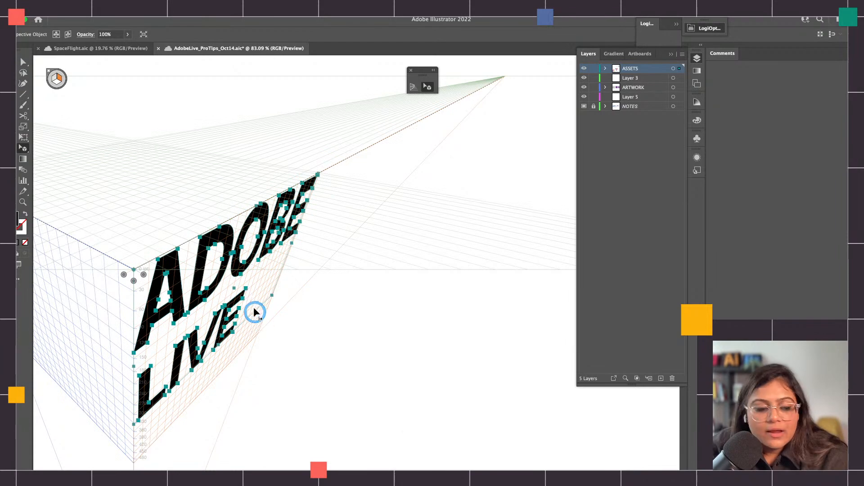
Hide the perspective grid to examine the ADOBE LIVE text on its own, and show the grid again
key("ctrl+shift+i")
key("v")
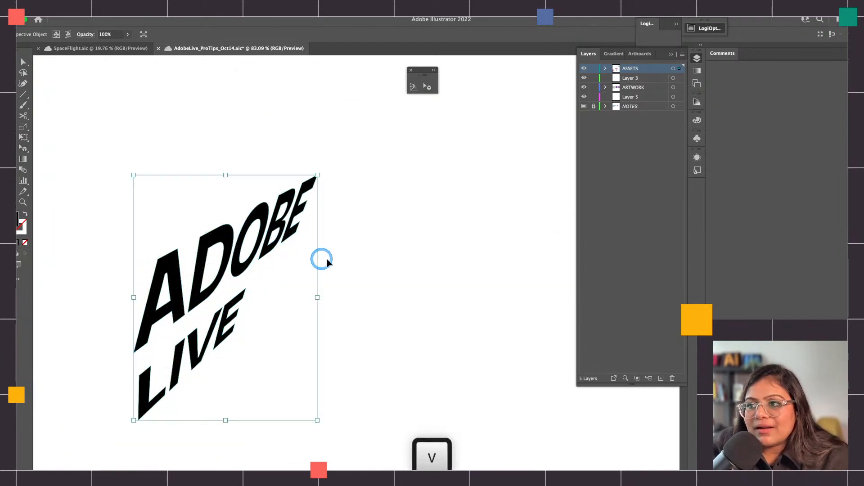
left_click(443, 237)
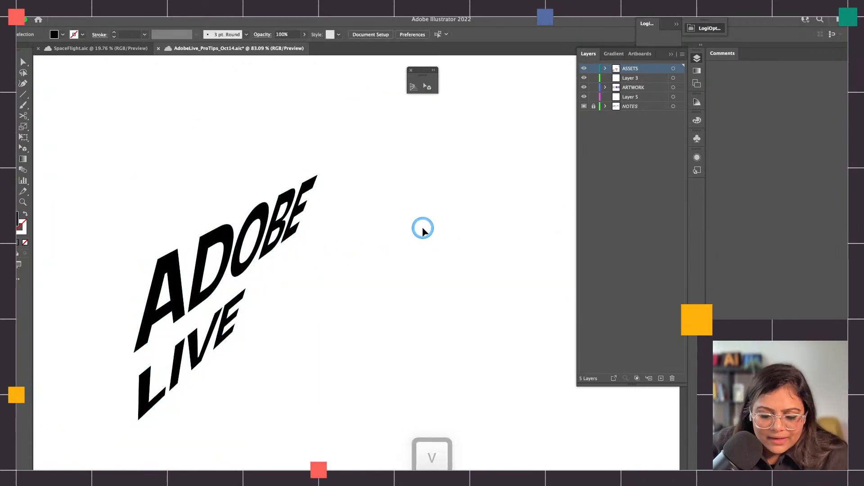
key("ctrl+shift+i")
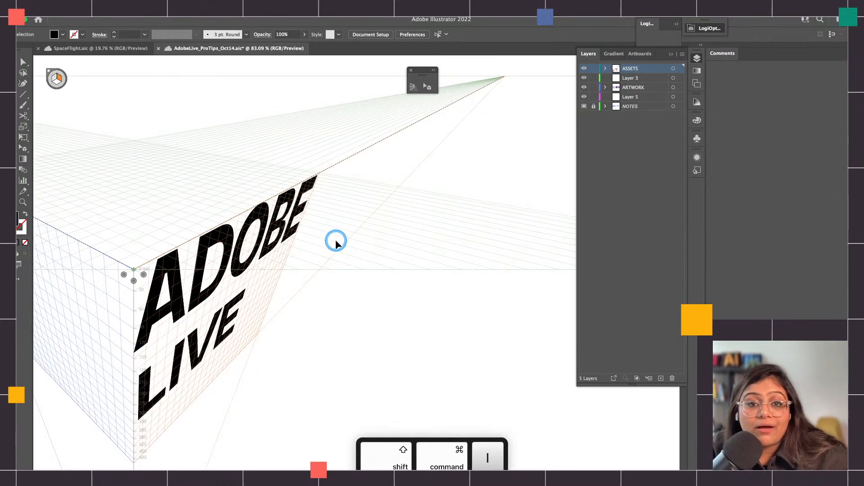
Edit the text attached to the right plane so its second line reads LIVESTREAMS
left_click(266, 235)
left_click(266, 236)
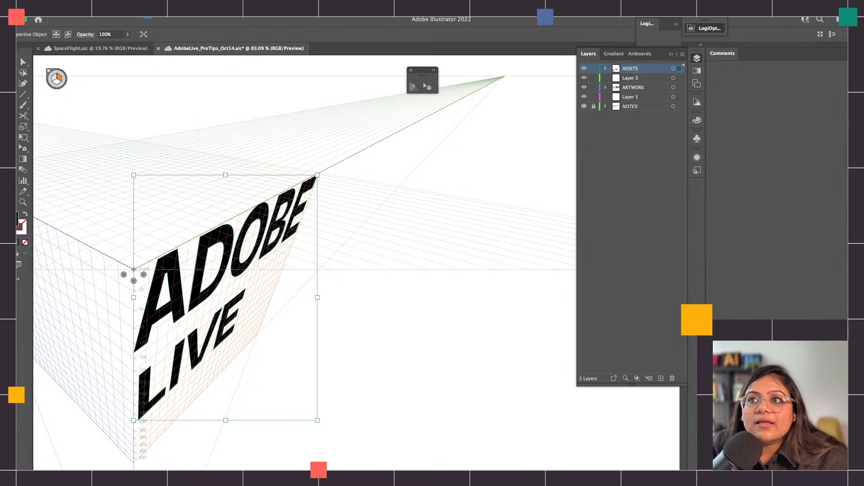
left_click(107, 10)
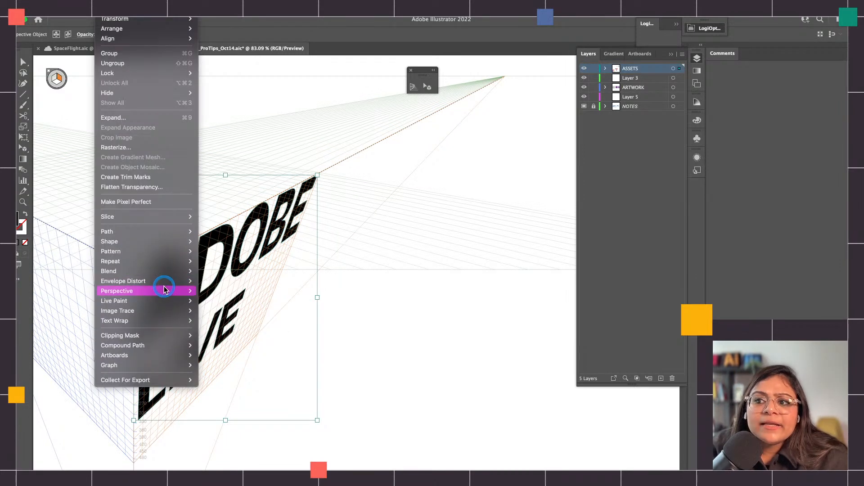
mouse_move(169, 291)
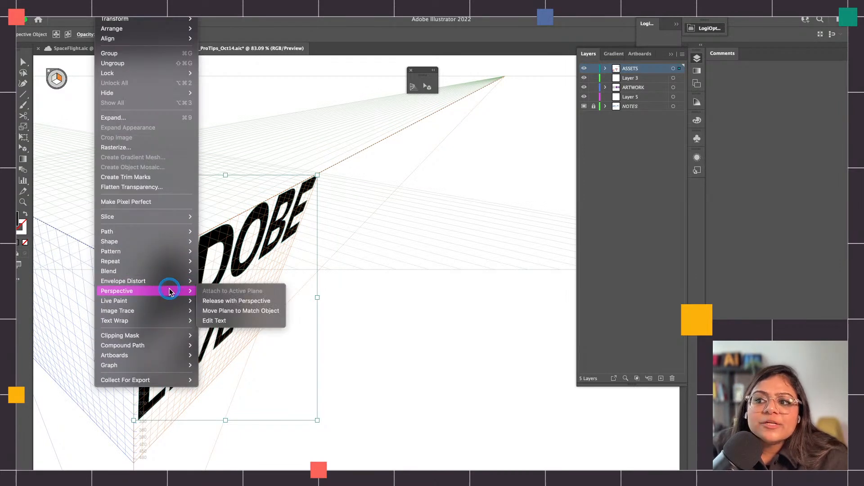
left_click(237, 322)
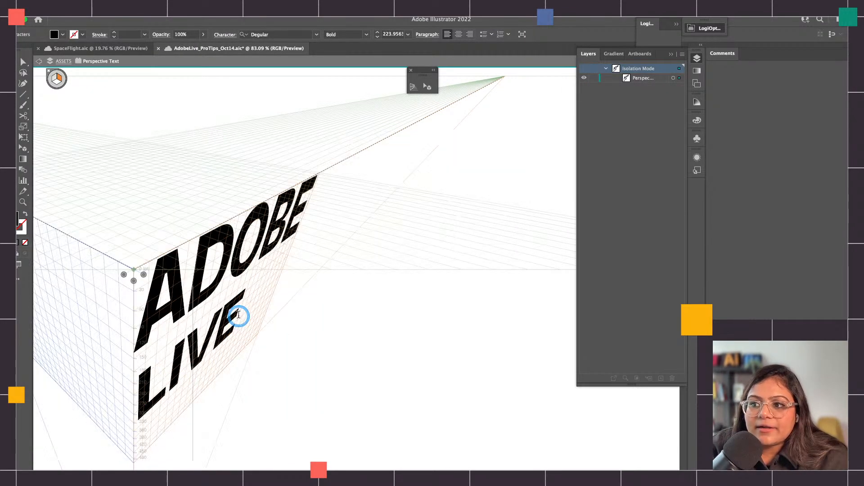
key("Right")
type("S")
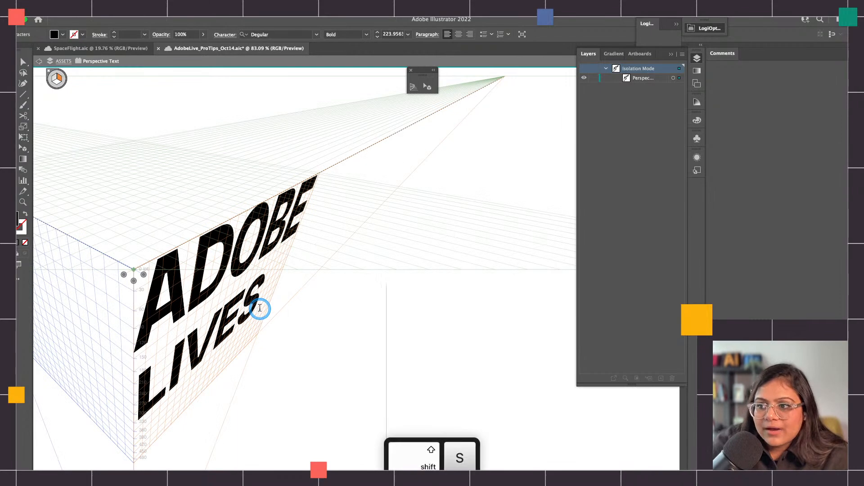
type("TREAMS")
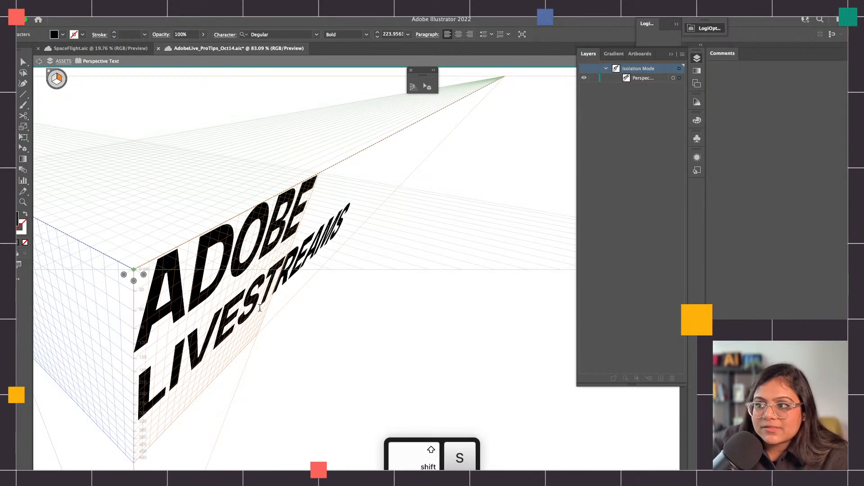
key("Escape")
Deselect the edited perspective text and exit its isolation mode
left_click(267, 110)
scroll(278, 279, "down", 5)
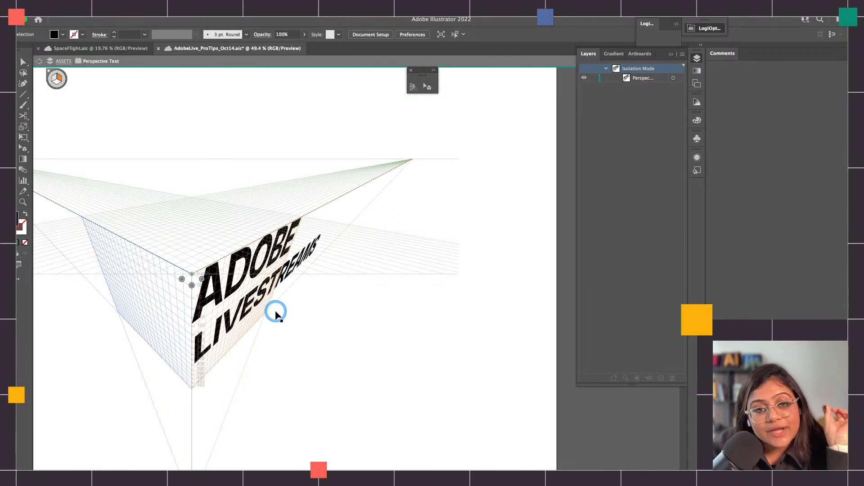
scroll(275, 317, "down", 3)
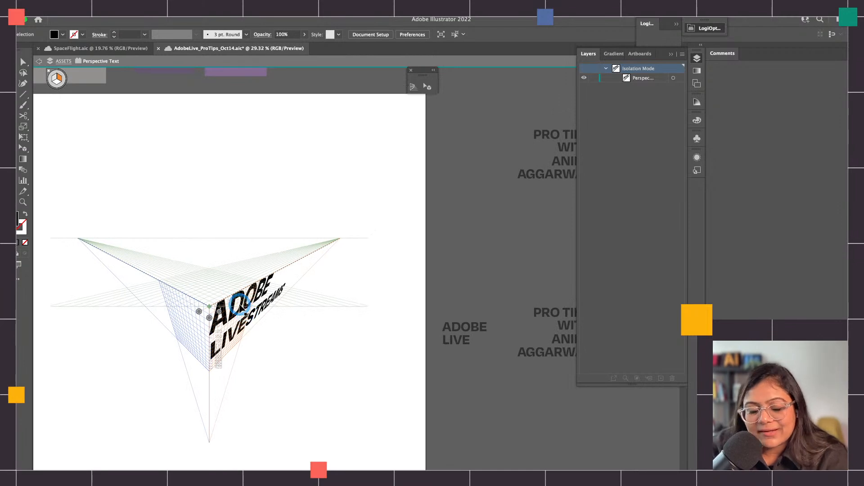
scroll(322, 247, "right", 3)
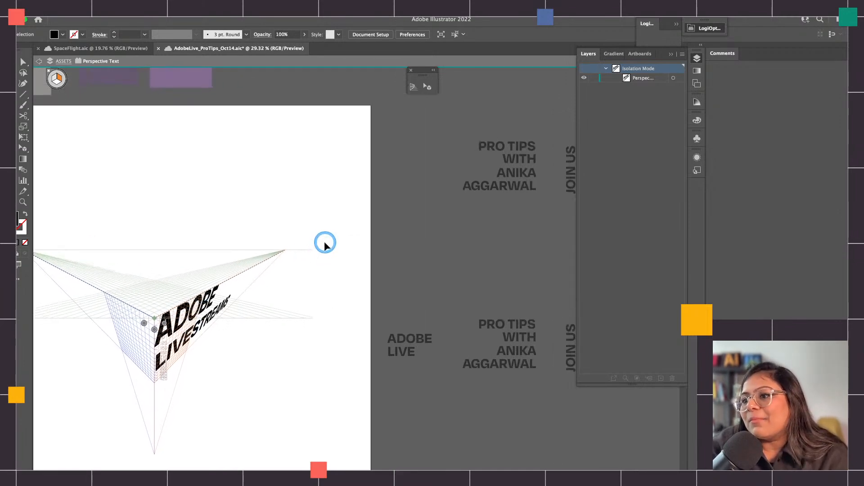
key("Escape")
key("Escape")
Move the upper PRO TIPS text block closer to the artboard's right edge
key("v")
left_click(516, 180)
left_click_drag(514, 176, 436, 174)
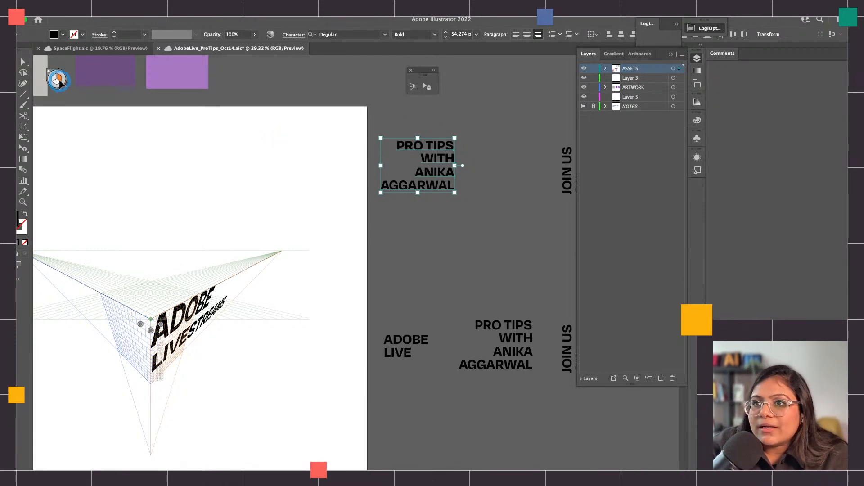
Attach the upper PRO TIPS text block to the perspective grid's left plane with the Perspective Selection tool
left_click(188, 86)
left_click(427, 88)
left_click(54, 78)
left_click(438, 148)
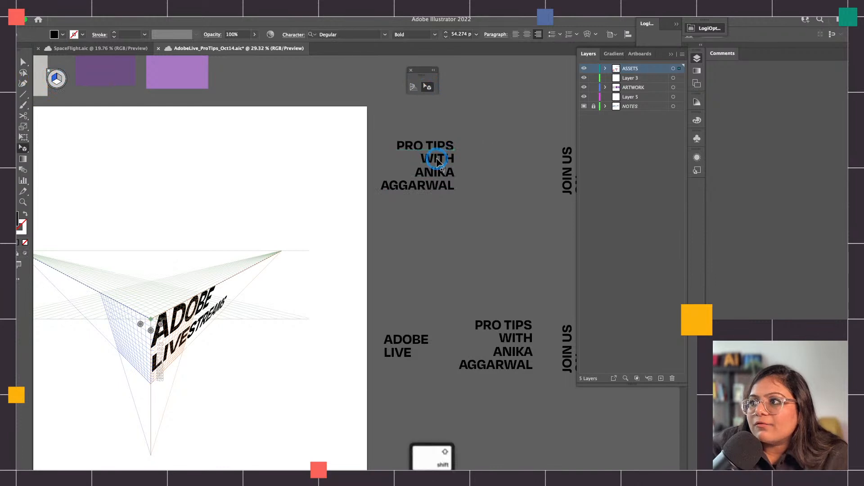
left_click(436, 182, "shift")
left_click(435, 144, "shift")
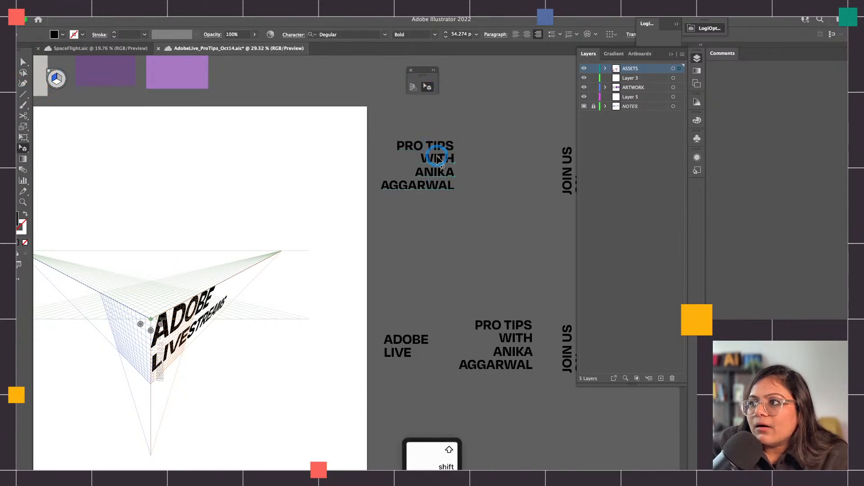
left_click(437, 149, "shift")
left_click_drag(423, 131, 141, 328)
Scale the attached PRO TIPS text up proportionally so it fills most of the left plane, and deselect it
scroll(135, 335, "left", 2)
scroll(135, 335, "down", 1)
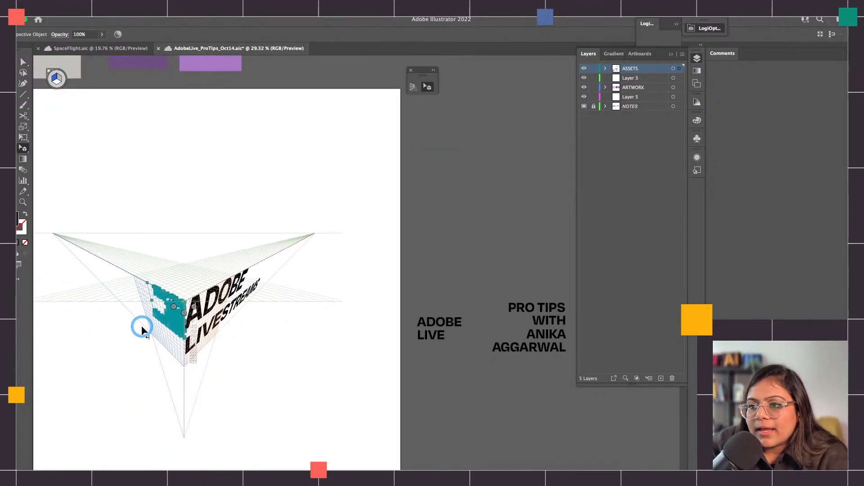
scroll(162, 330, "up", 5)
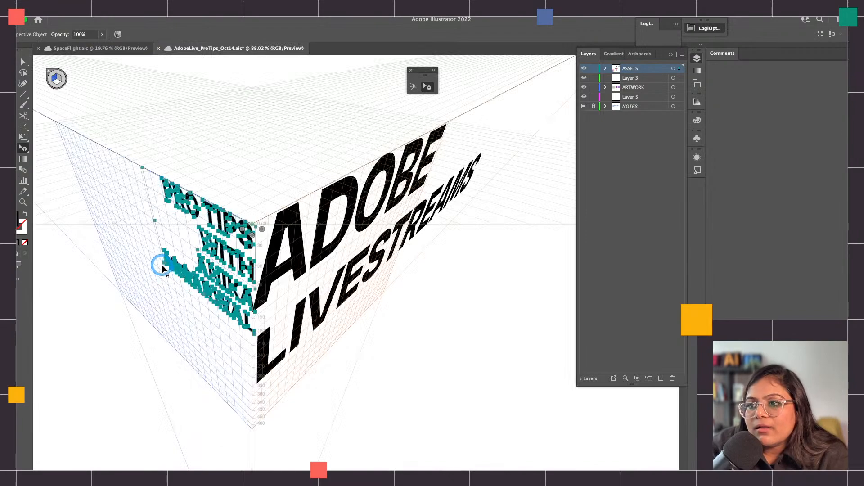
left_click_drag(161, 264, 152, 309)
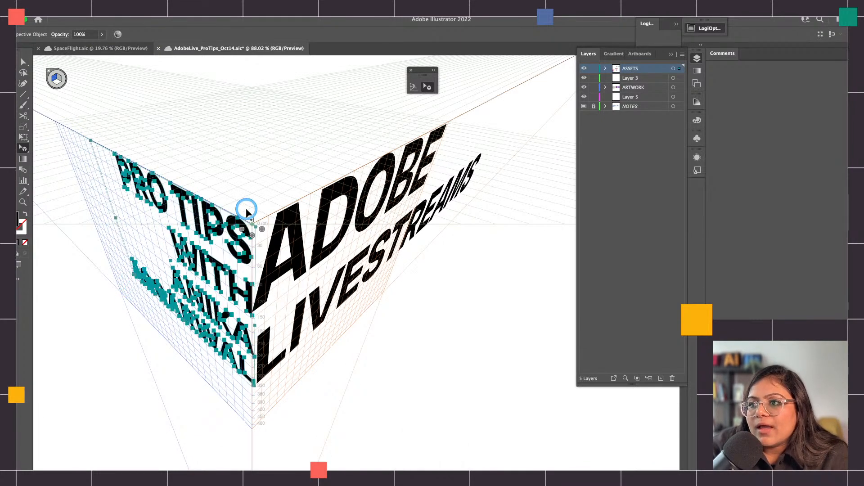
left_click(250, 182)
Select the upper JOIN US ON DISCORD text block and attach it to the perspective grid's horizontal plane
scroll(334, 221, "down", 4)
scroll(335, 221, "down", 4)
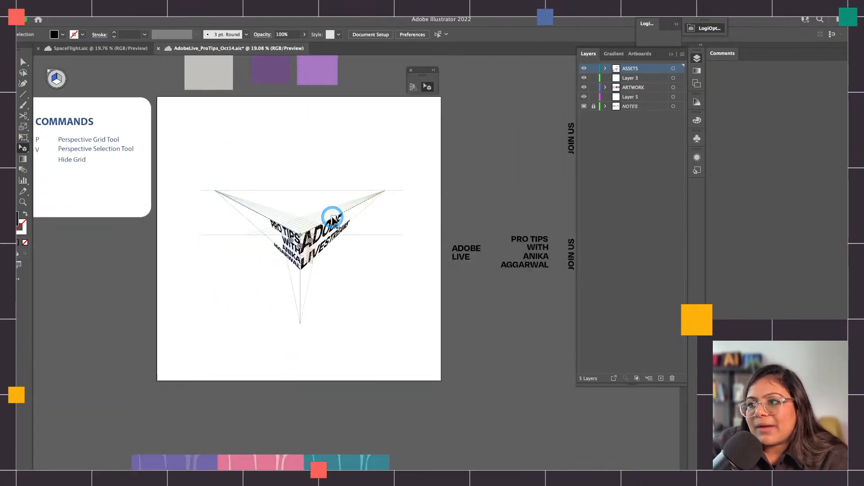
scroll(347, 233, "up", 1)
scroll(347, 234, "right", 2)
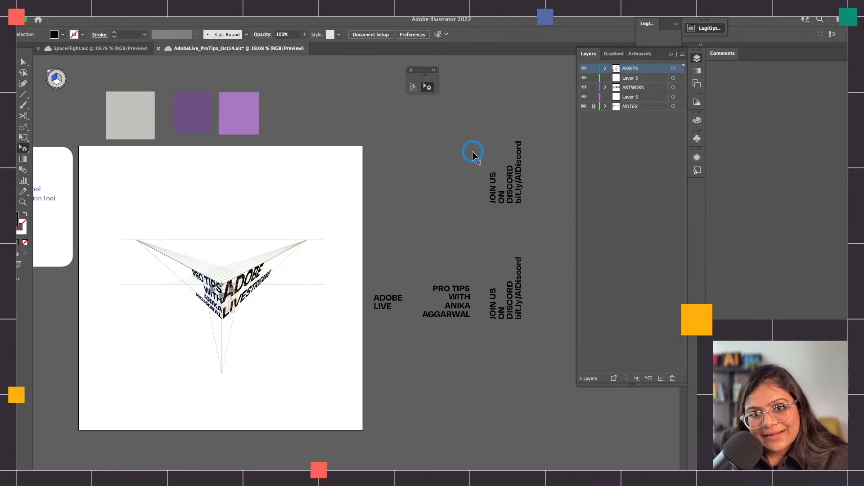
left_click_drag(471, 152, 272, 242)
left_click(57, 82)
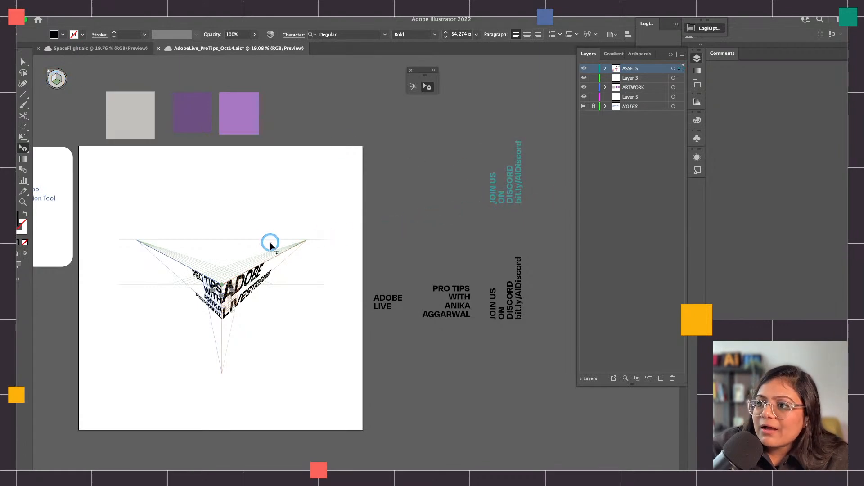
left_click_drag(221, 264, 181, 285)
Enlarge the JOIN US ON DISCORD text to cover the cube's top face between the two side planes, and deselect it
scroll(215, 271, "up", 5)
scroll(221, 270, "up", 3)
left_click_drag(336, 250, 413, 237)
left_click(323, 179)
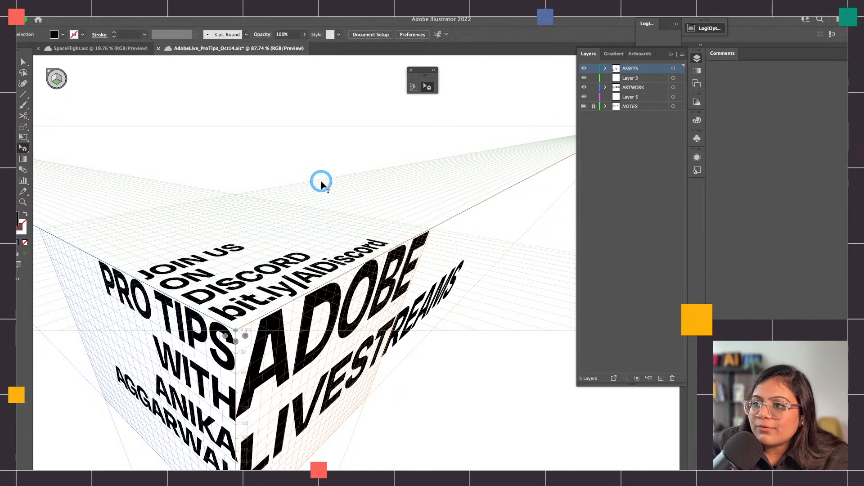
Hide the perspective grid, leaving only the three-sided text cube on the artboard
key("Escape")
scroll(308, 184, "down", 5)
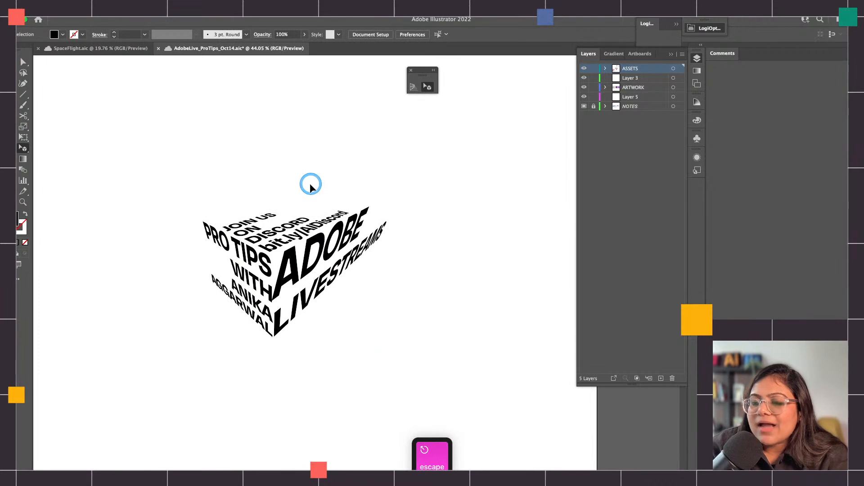
scroll(310, 185, "down", 2)
Select all three perspective text blocks with the regular Selection tool and try to scale them, accepting the expansion of each perspective object
key("v")
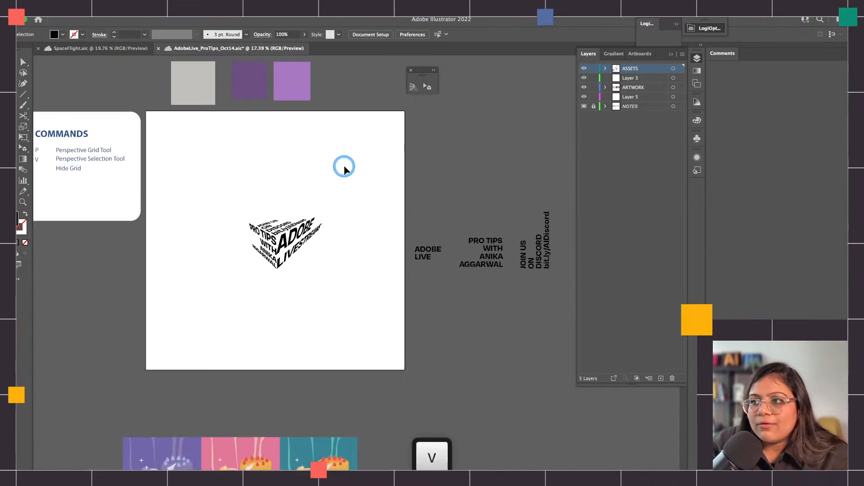
left_click_drag(344, 169, 224, 301)
key("super+c")
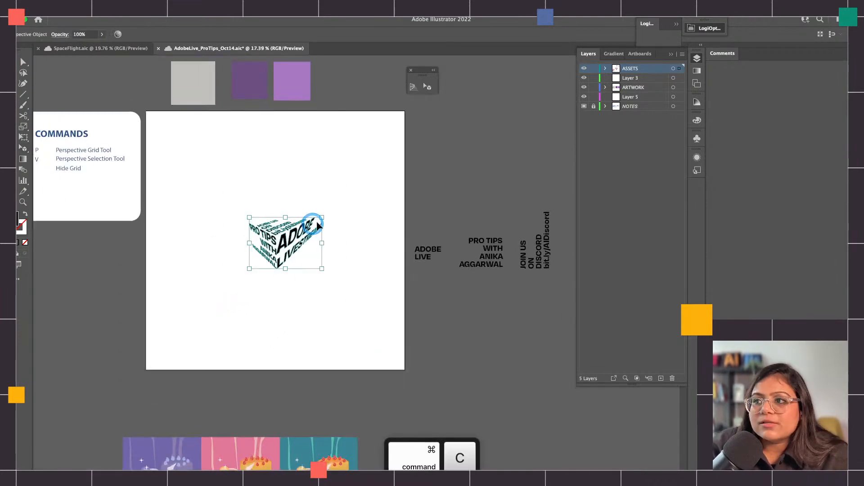
scroll(306, 210, "right", 5)
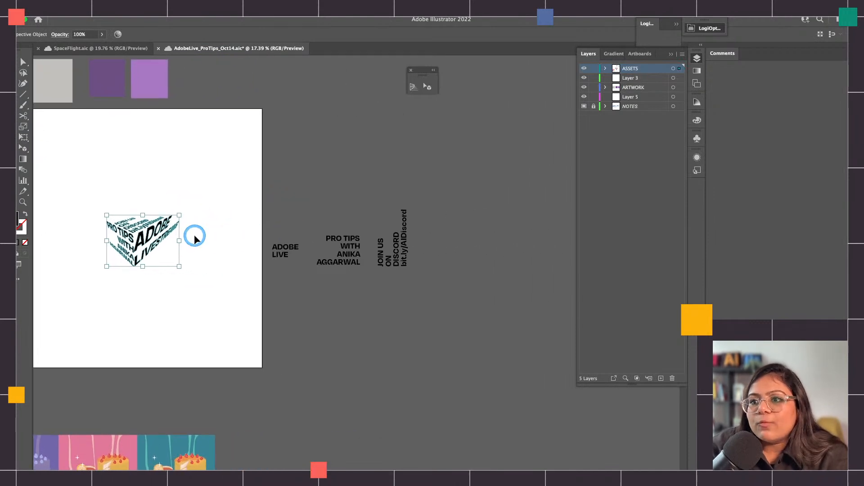
left_click_drag(178, 213, 215, 186)
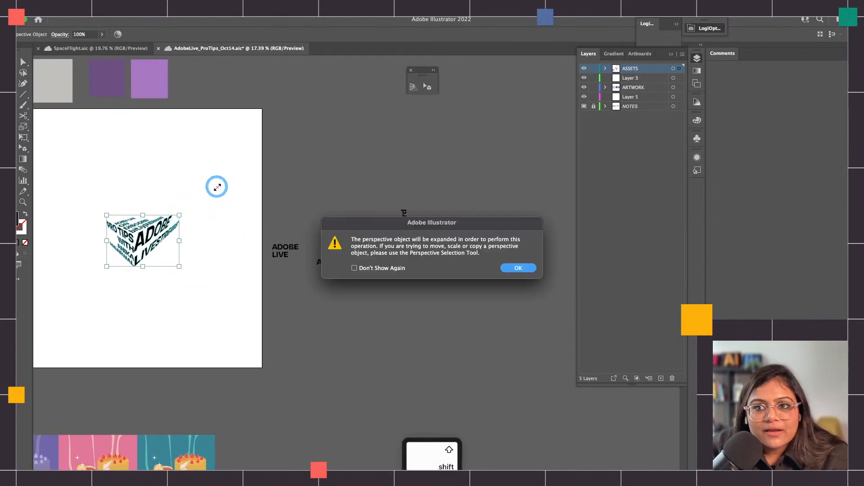
left_click_drag(382, 221, 184, 130)
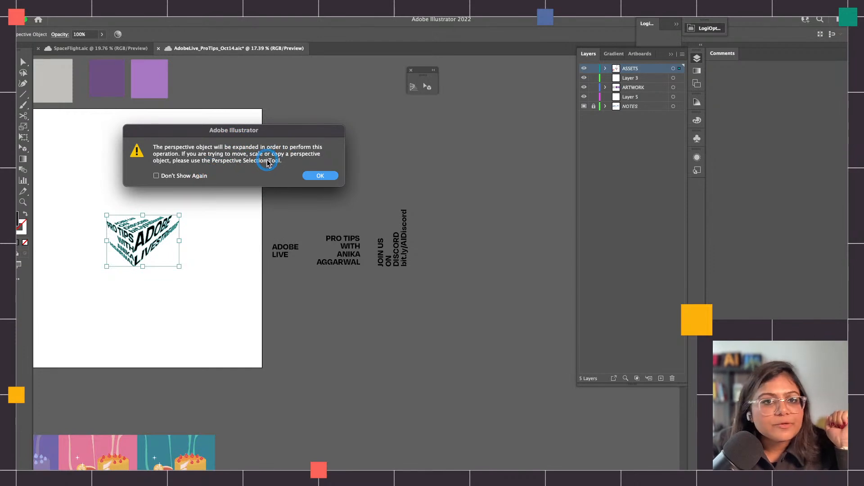
left_click(319, 175)
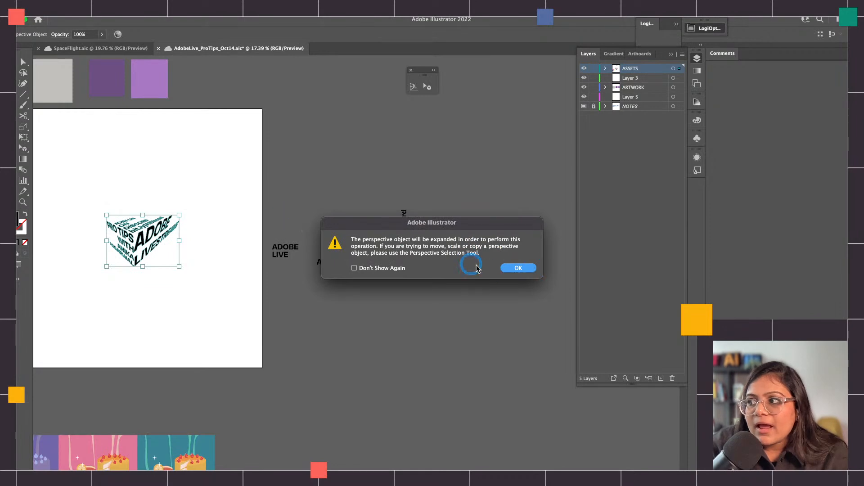
left_click(507, 269)
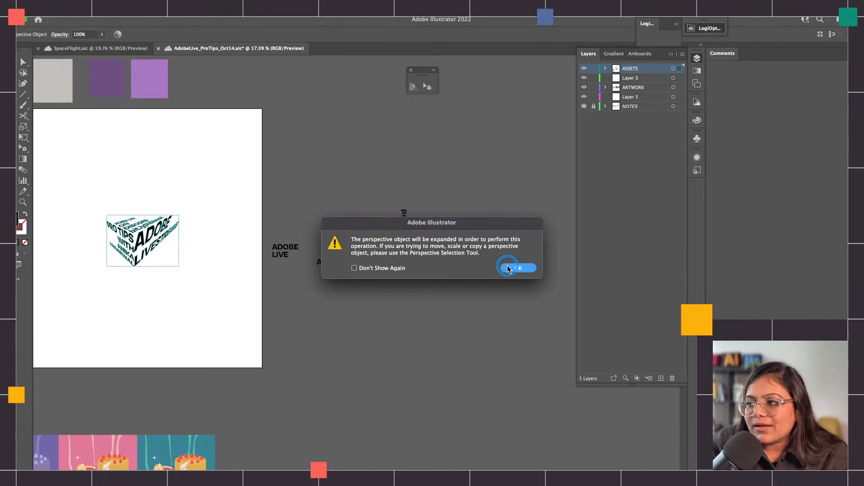
left_click(507, 268)
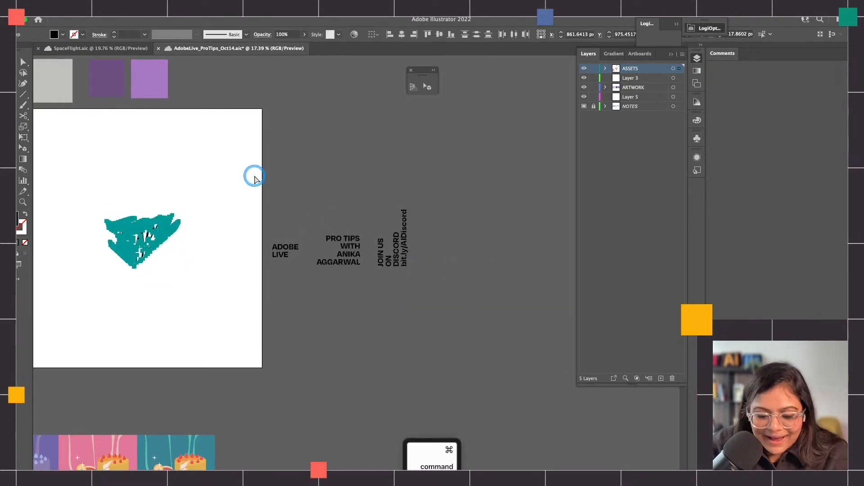
Duplicate the artboard together with its expanded text cube, placing the copy beyond the loose text blocks
key("super+c")
left_click(21, 192)
left_click_drag(99, 210, 565, 230)
key("v")
scroll(503, 232, "right", 5)
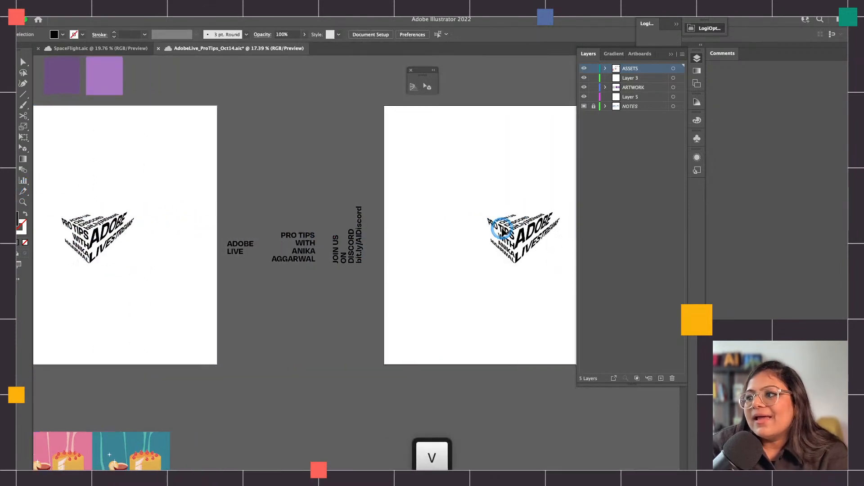
Scale the copied text cube up proportionally to about two-thirds of the duplicate artboard's width and reposition it
left_click(344, 269)
left_click_drag(389, 224, 488, 154)
left_click_drag(431, 199, 394, 231)
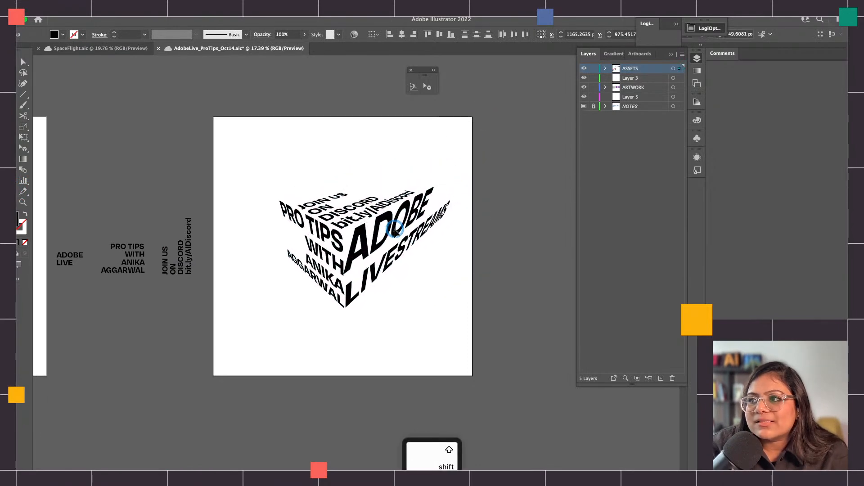
Group the enlarged text cube, centre it horizontally on the duplicate artboard, and deselect it
key("super+g")
left_click(399, 34)
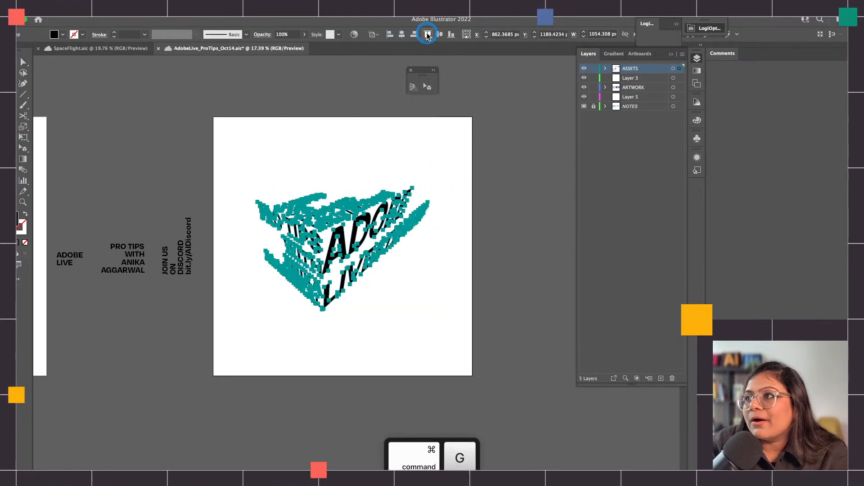
left_click(375, 279)
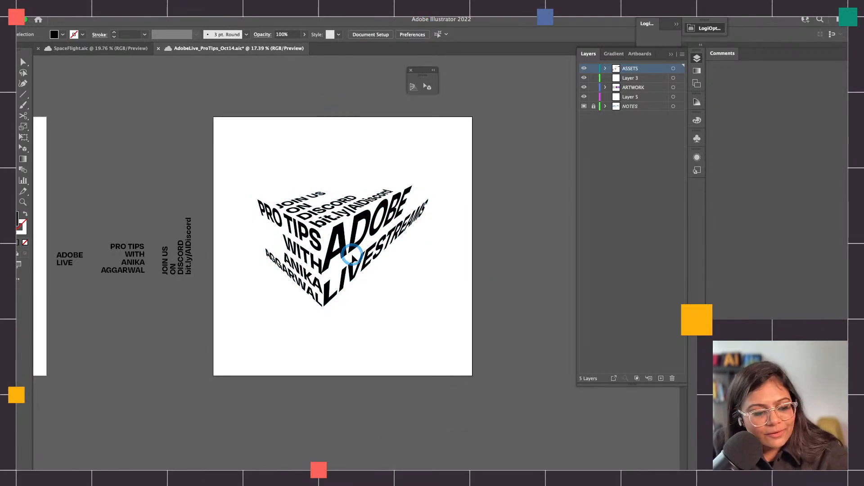